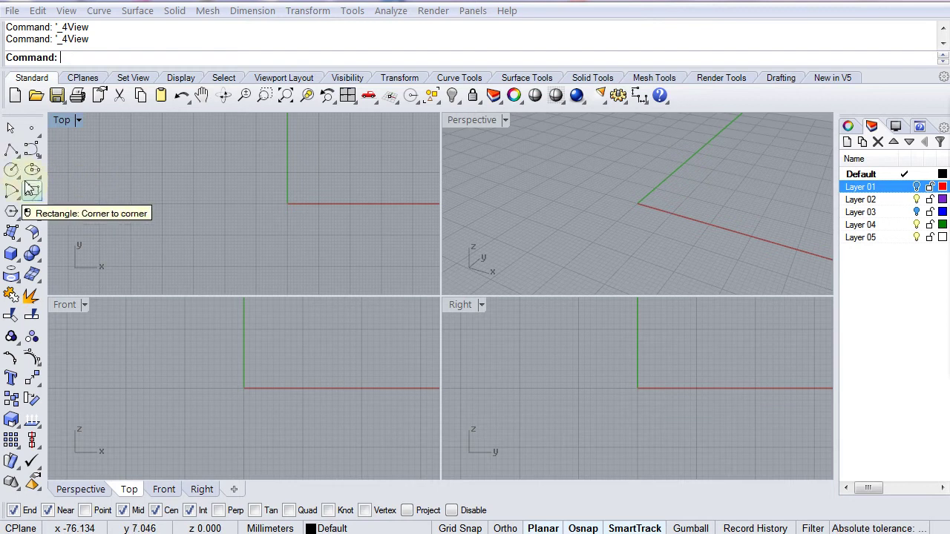
Create a flat rectangular box in the Top view, spanning both sides of the vertical axis, with a height of 4 mm.
click(190, 193)
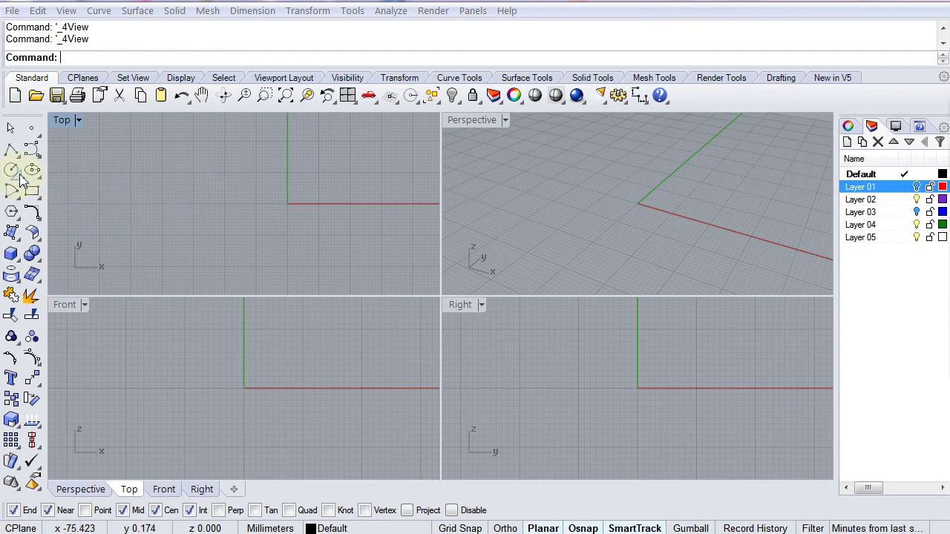
click(11, 254)
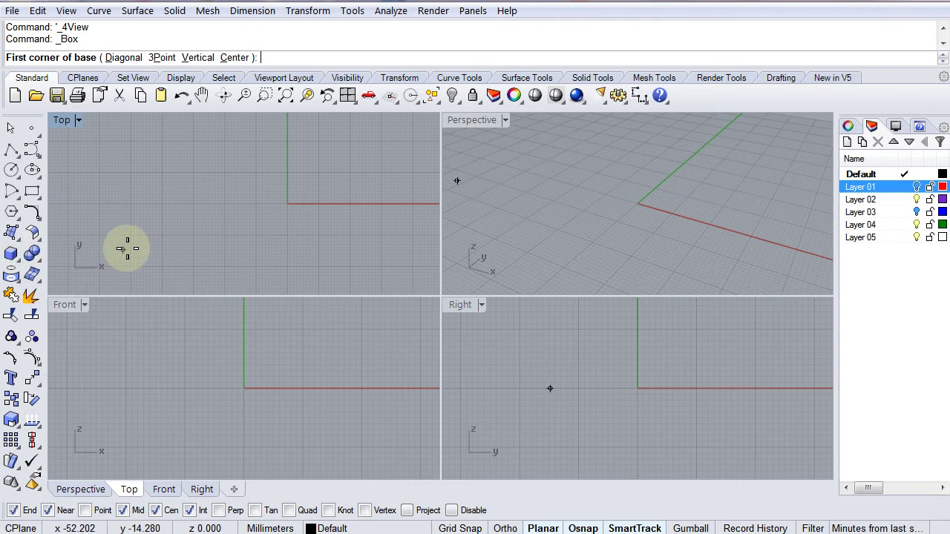
click(15, 256)
click(165, 178)
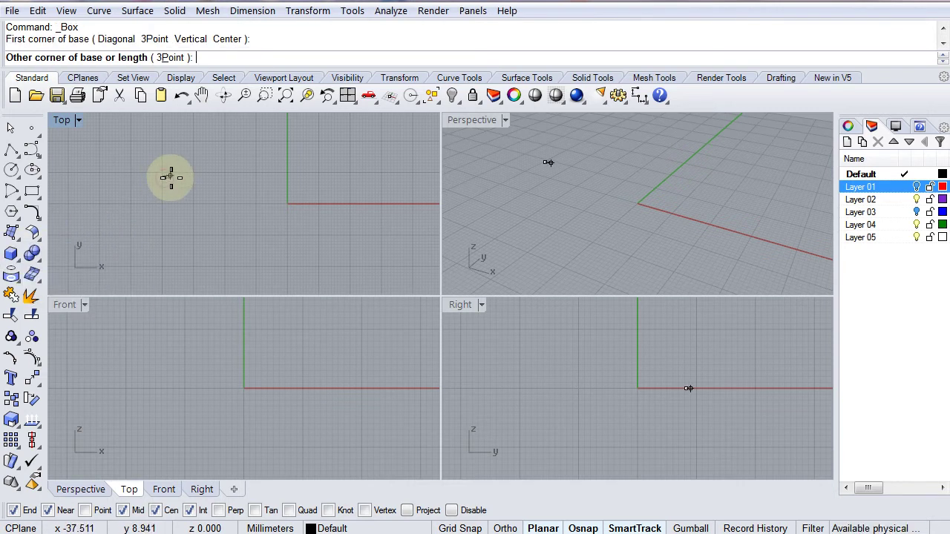
click(343, 278)
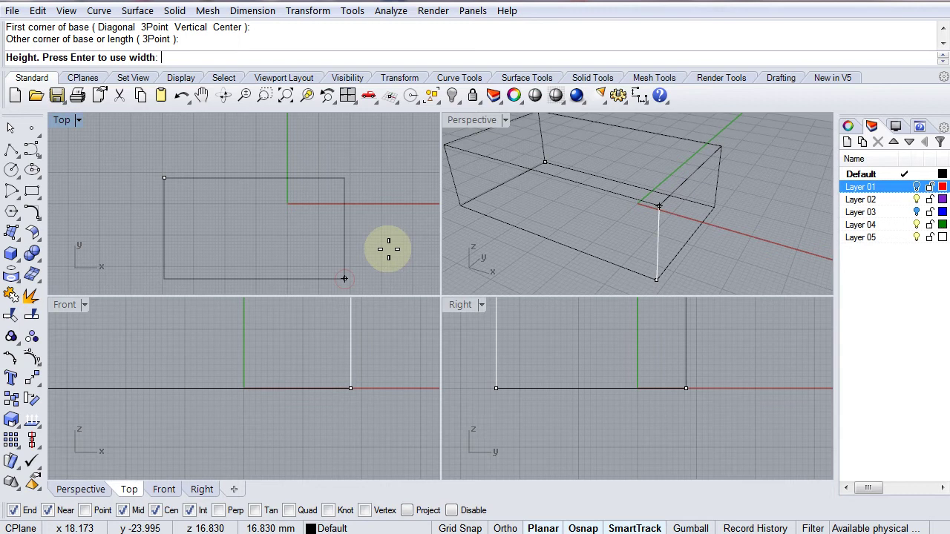
key(Return)
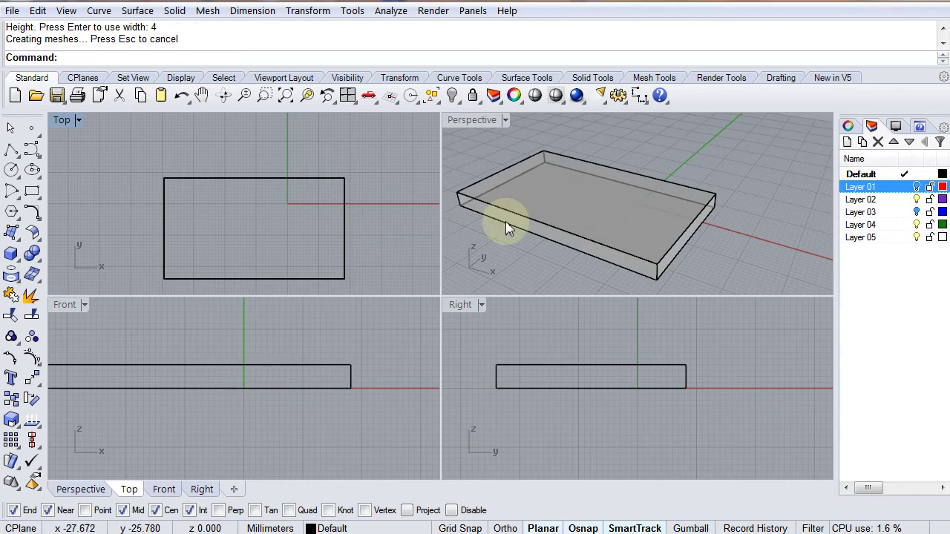
Create a second, upright box in the Front view, overlapping one end of the flat box, with a thickness of 4 mm.
right_drag(673, 247, 577, 244)
click(576, 244)
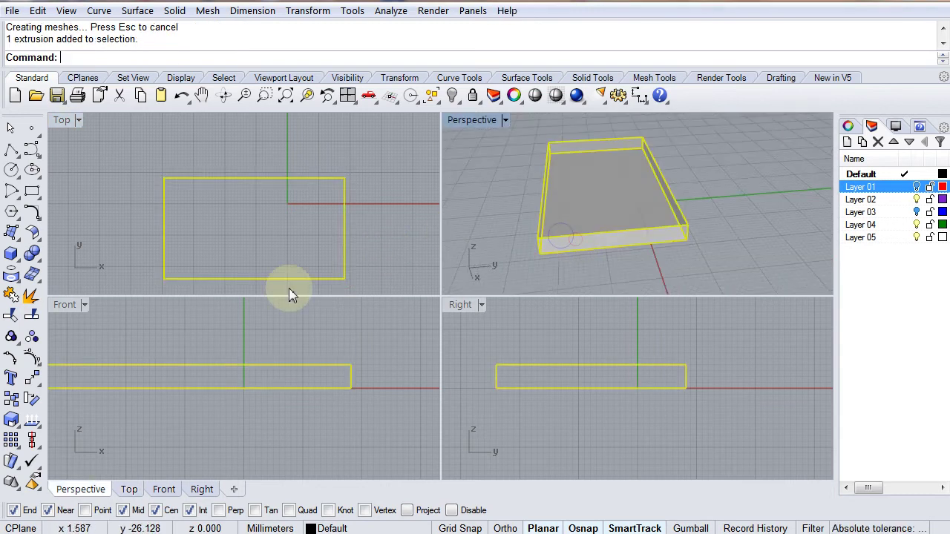
right_drag(380, 276, 365, 243)
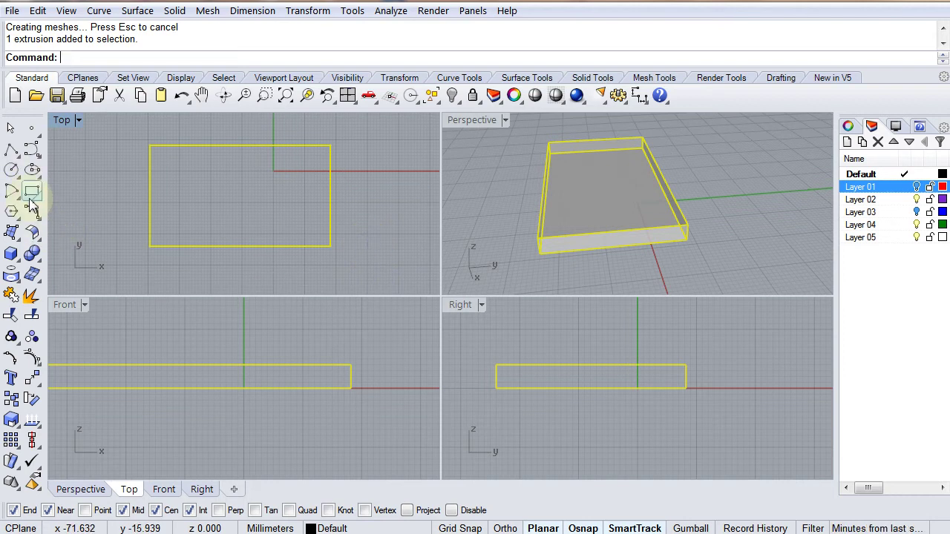
click(11, 253)
scroll(207, 403, down, 5)
click(201, 414)
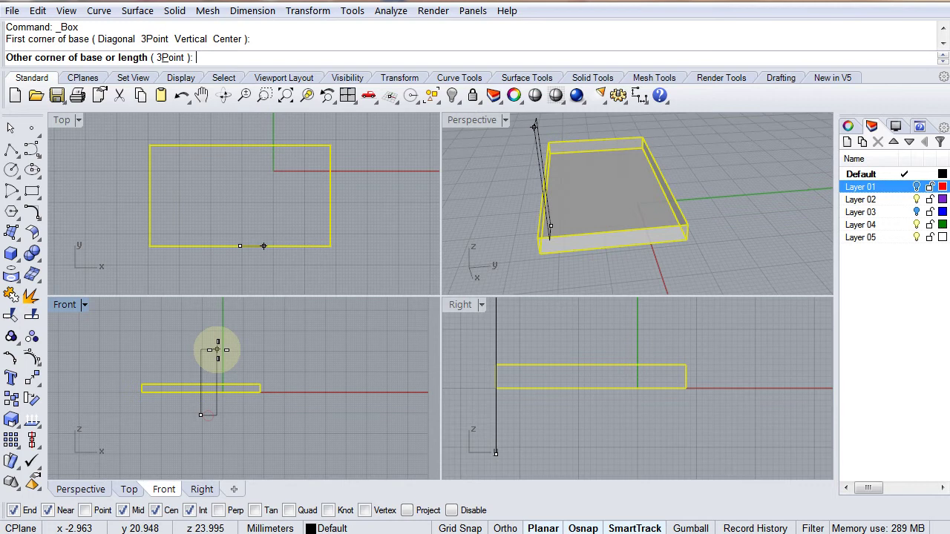
click(351, 351)
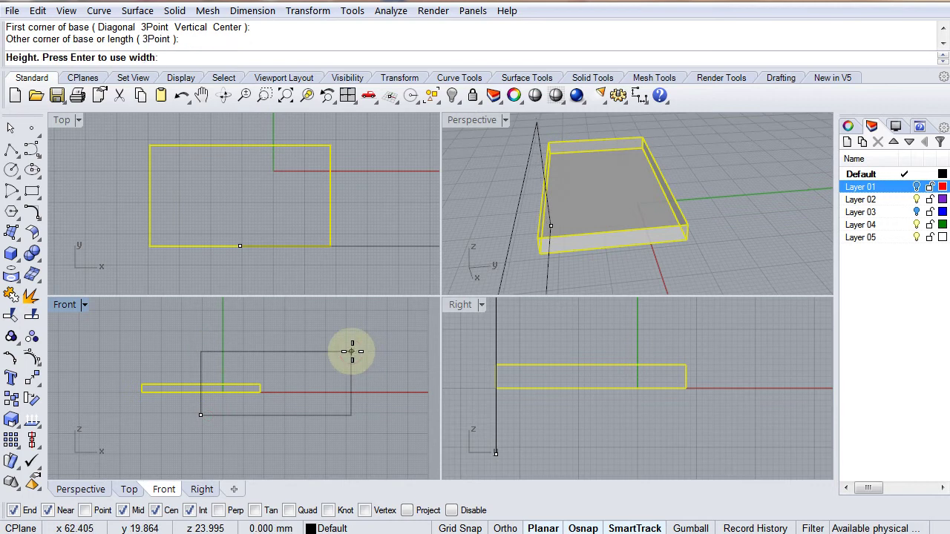
text(4)
key(Return)
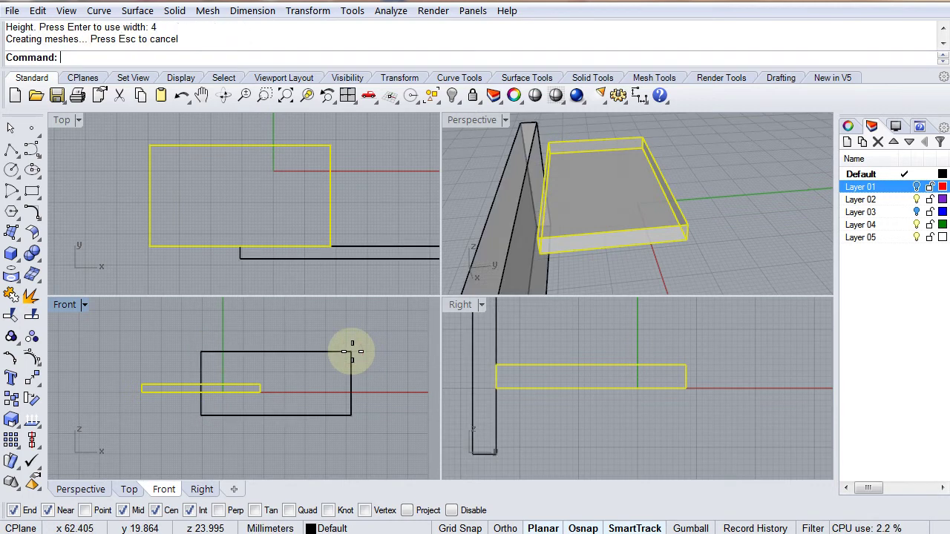
Move the upright box in the Top view to the middle of the flat box's depth so that the two intersect.
click(373, 196)
drag(371, 250, 372, 194)
click(387, 237)
mouse_move(683, 209)
right_down()
mouse_move(567, 227)
mouse_move(759, 170)
mouse_move(470, 176)
mouse_move(676, 198)
mouse_move(693, 208)
right_up()
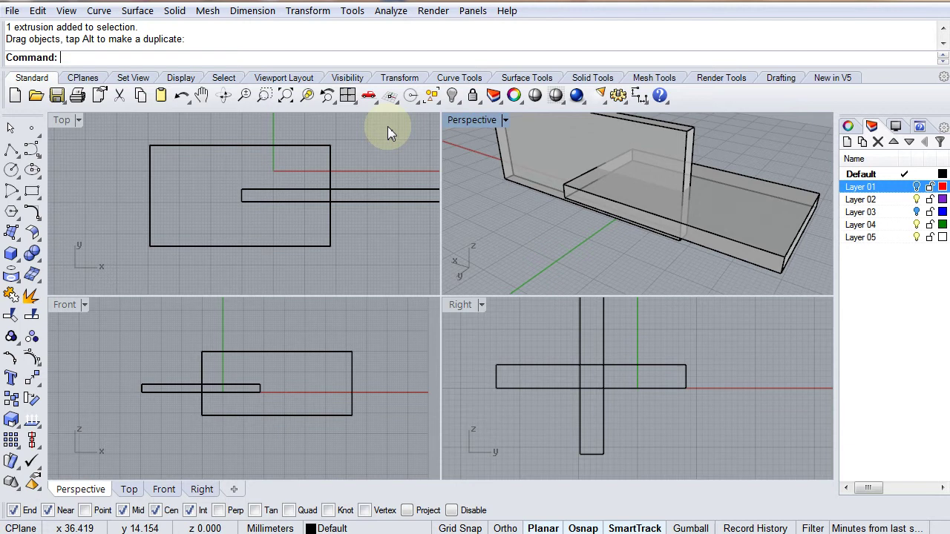
drag(390, 133, 290, 286)
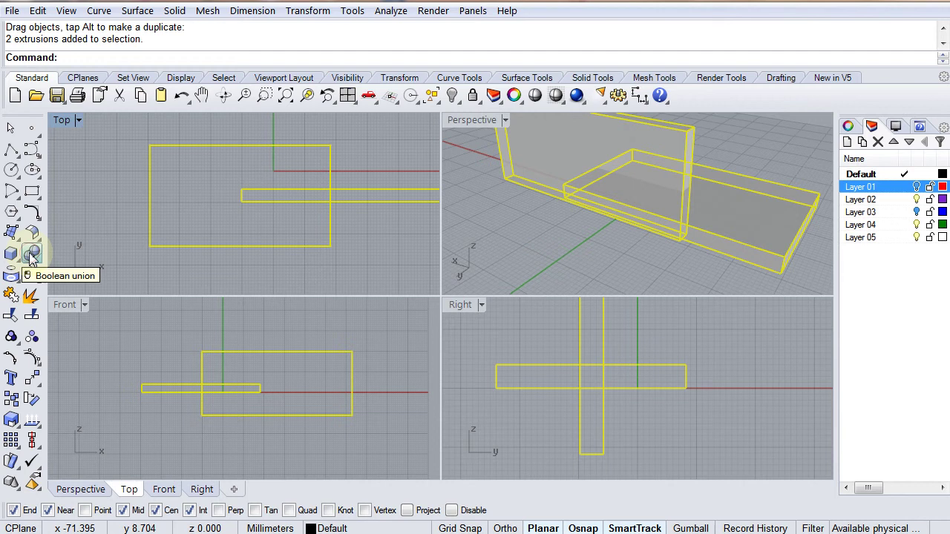
click(32, 256)
click(74, 261)
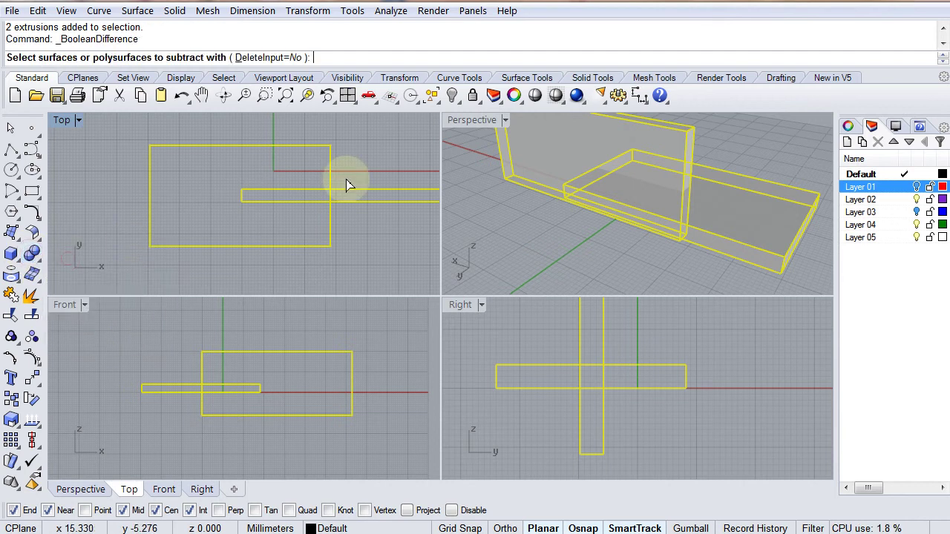
key(Escape)
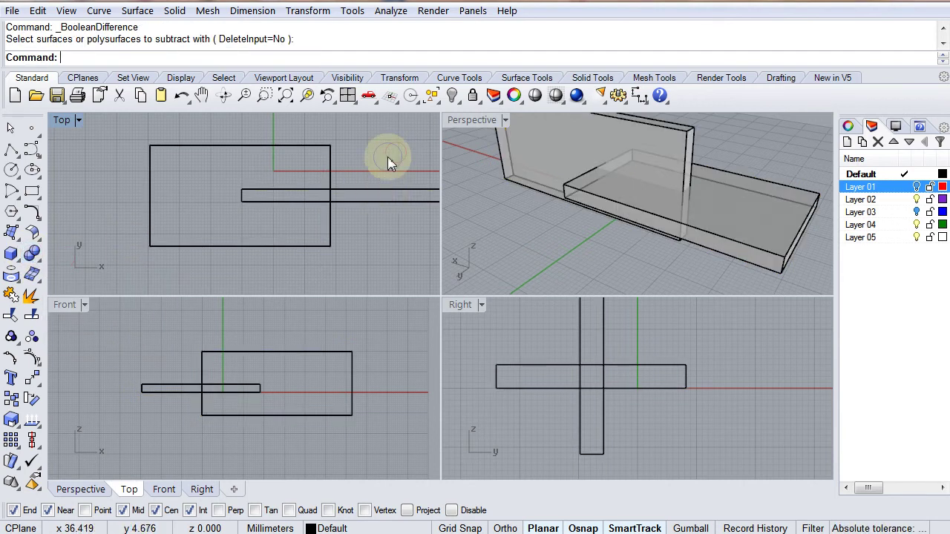
Subtract the flat box from the upright box with Boolean Difference, keeping the flat box with DeleteInput=No.
key(Return)
click(383, 199)
key(Return)
click(332, 183)
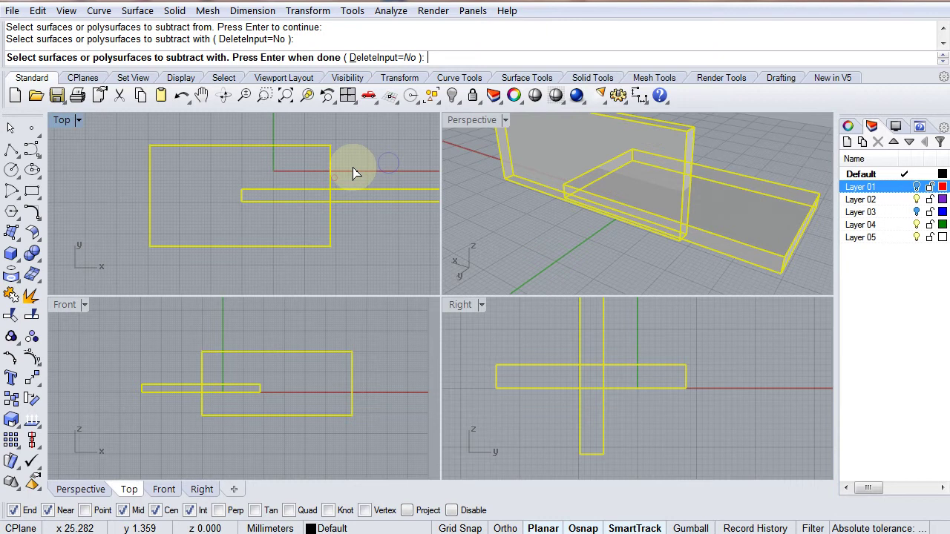
key(Return)
right_drag(687, 199, 747, 228)
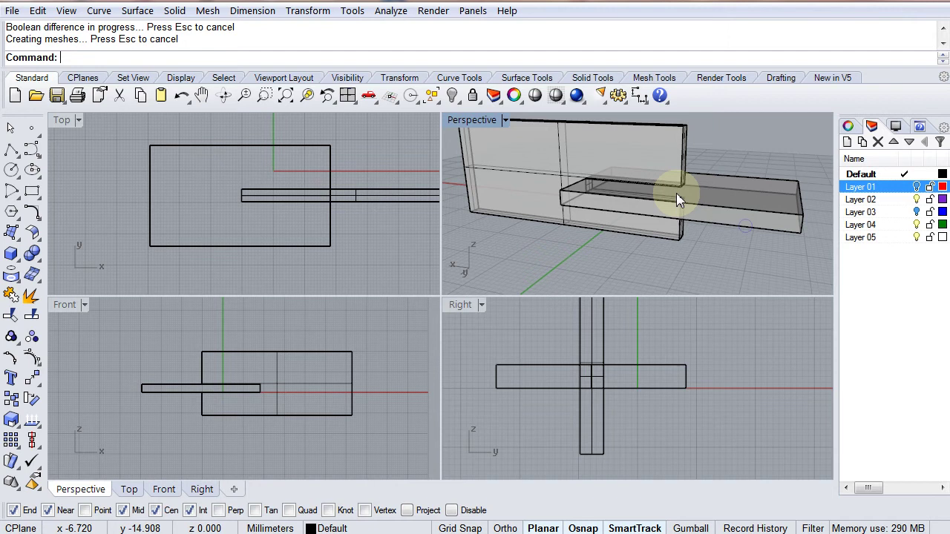
Rotate both solids together in the Top view by about 321° around a point on the slotted plate.
scroll(410, 250, down, 2)
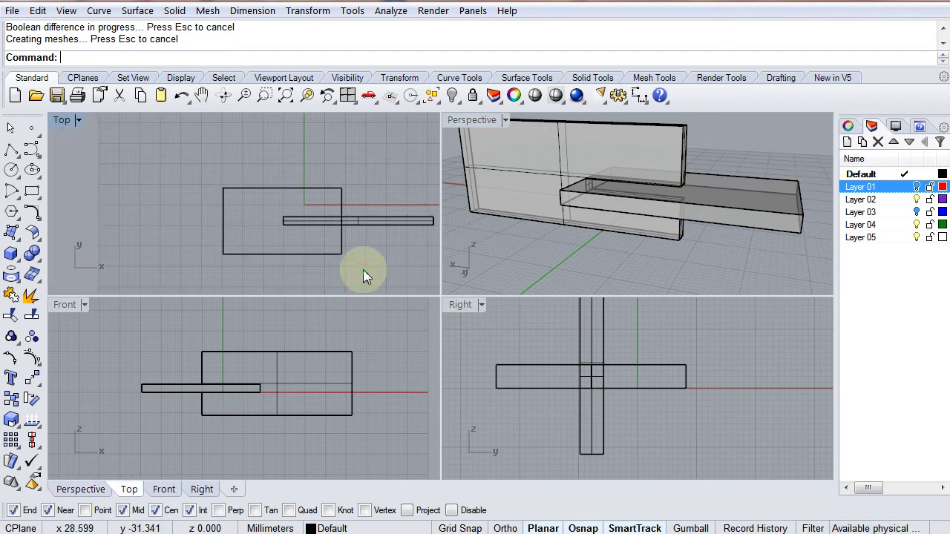
key(ctrl+a)
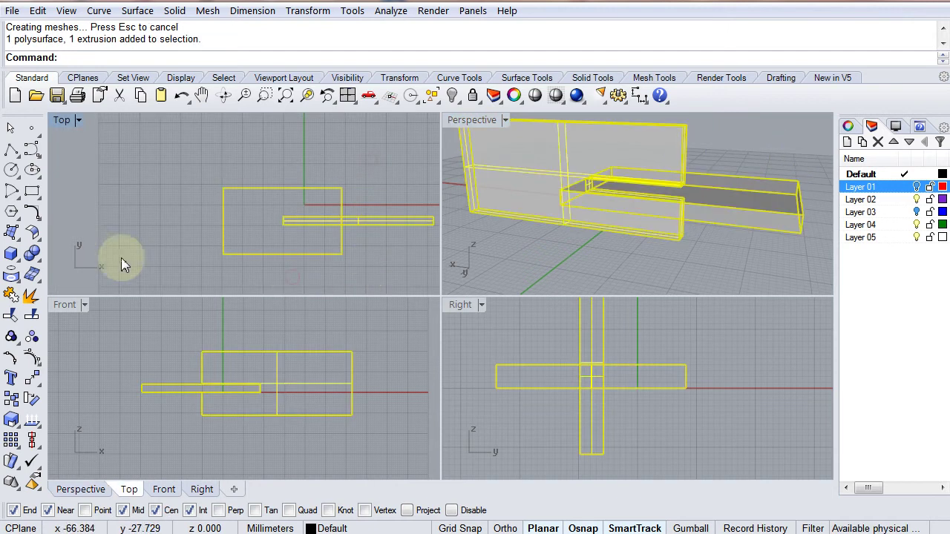
click(33, 398)
click(311, 224)
click(415, 225)
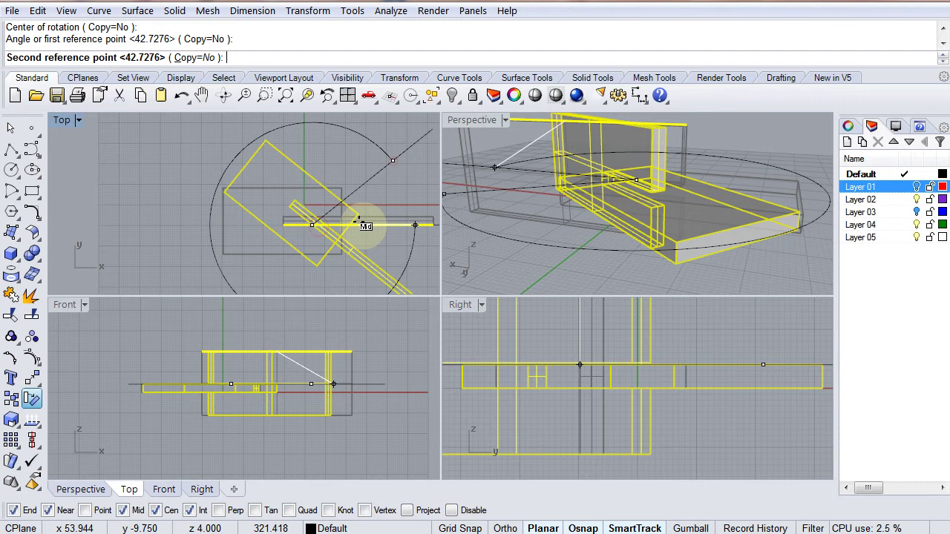
click(366, 226)
Rotate both solids together in the Front view by about 334°.
key(Return)
click(297, 388)
click(403, 394)
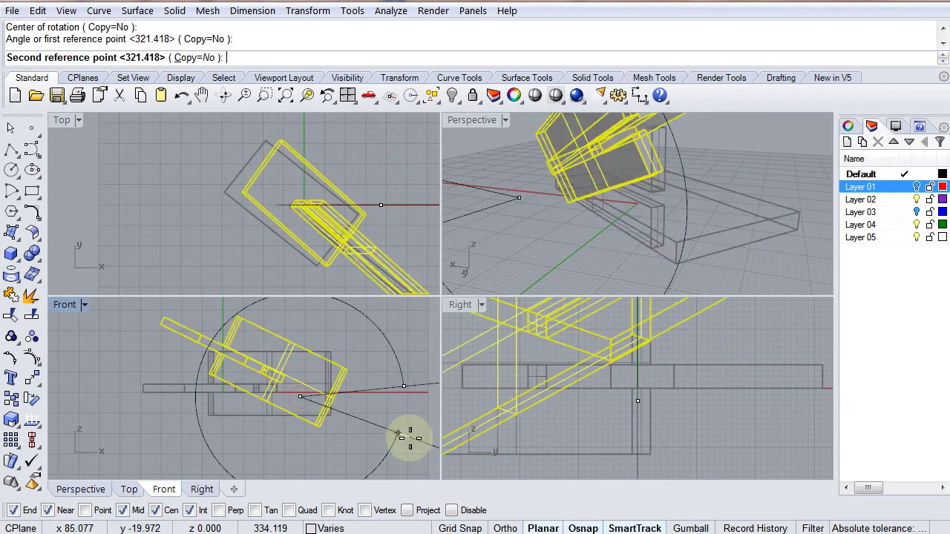
click(403, 437)
Rotate both solids together in the Right view by about 342° and clear the selection.
key(Return)
click(547, 356)
click(636, 382)
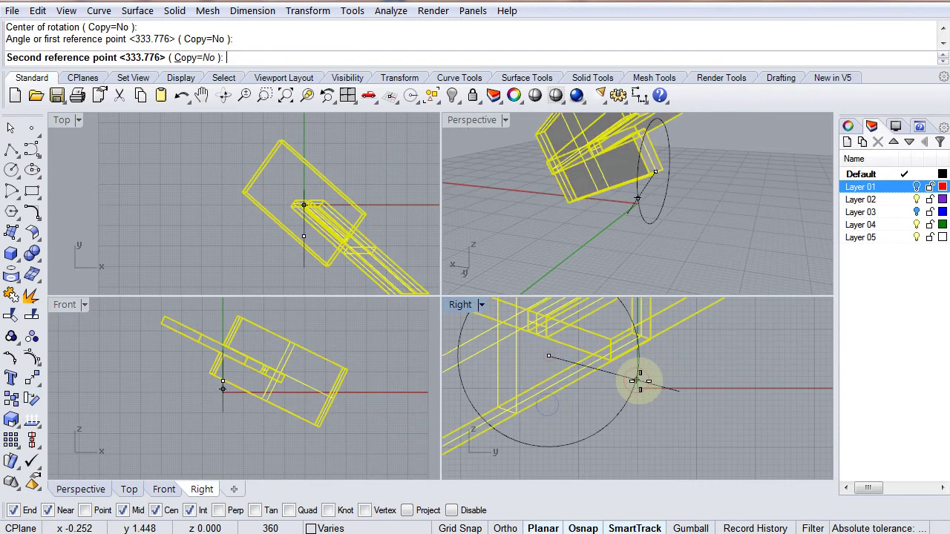
click(684, 444)
right_drag(723, 189, 733, 267)
key(Escape)
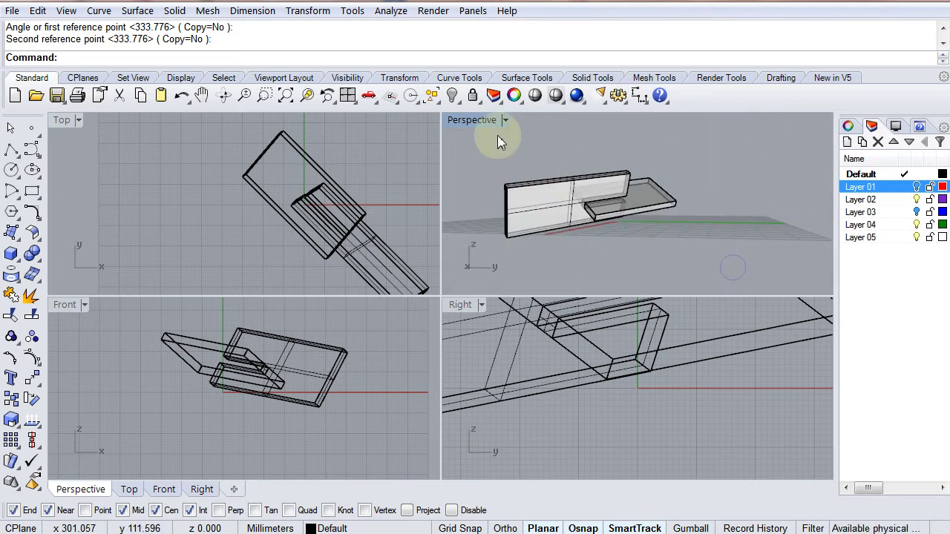
Examine the tilted, interlocking plates from several angles in a maximized Perspective view.
double_click(481, 123)
right_drag(402, 335, 331, 349)
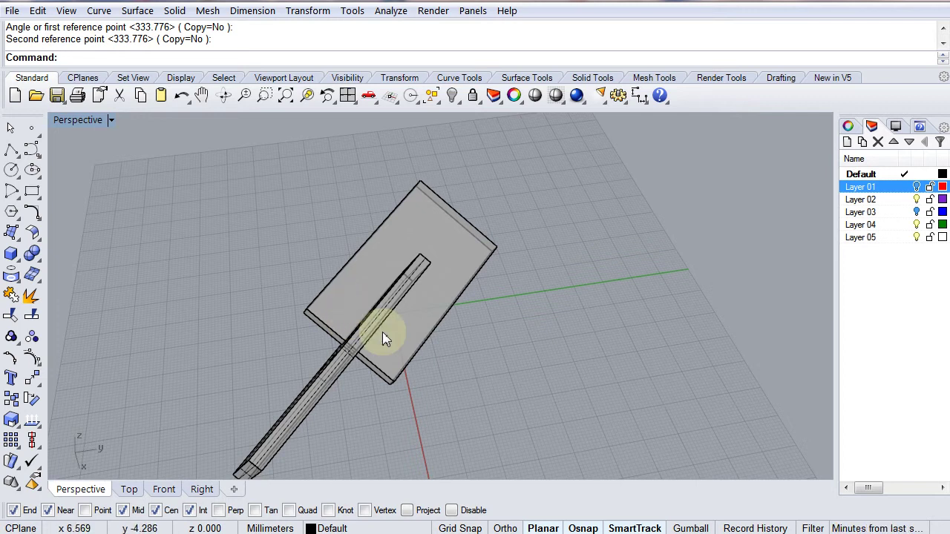
right_drag(394, 358, 321, 355)
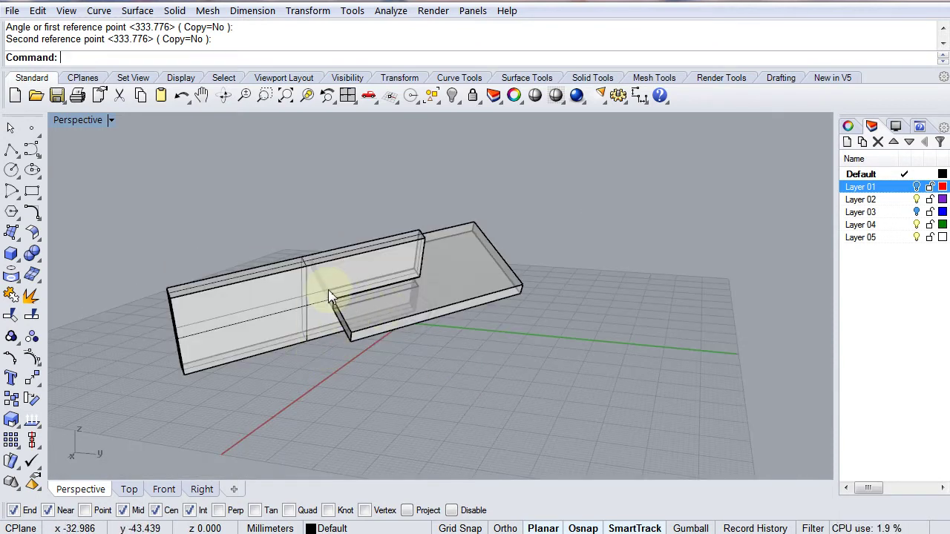
right_drag(413, 296, 515, 356)
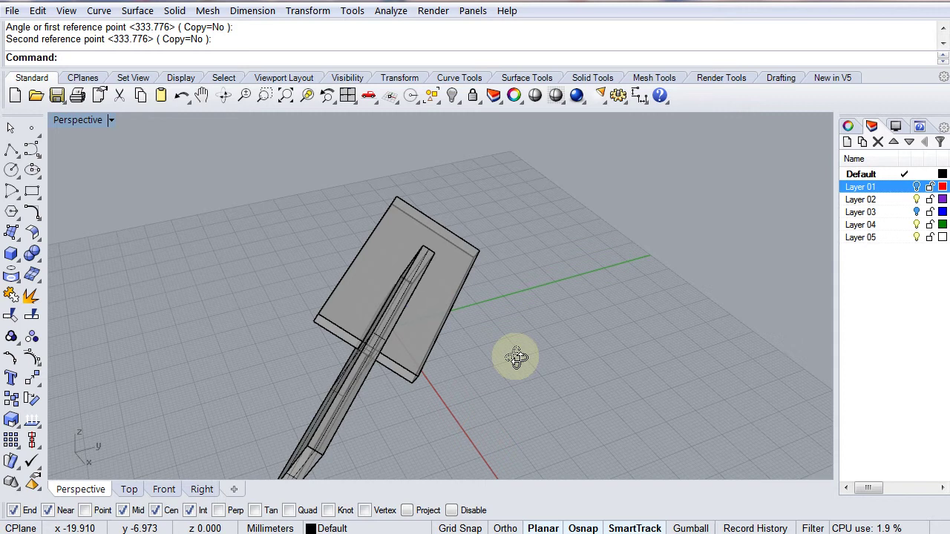
right_drag(400, 305, 322, 296)
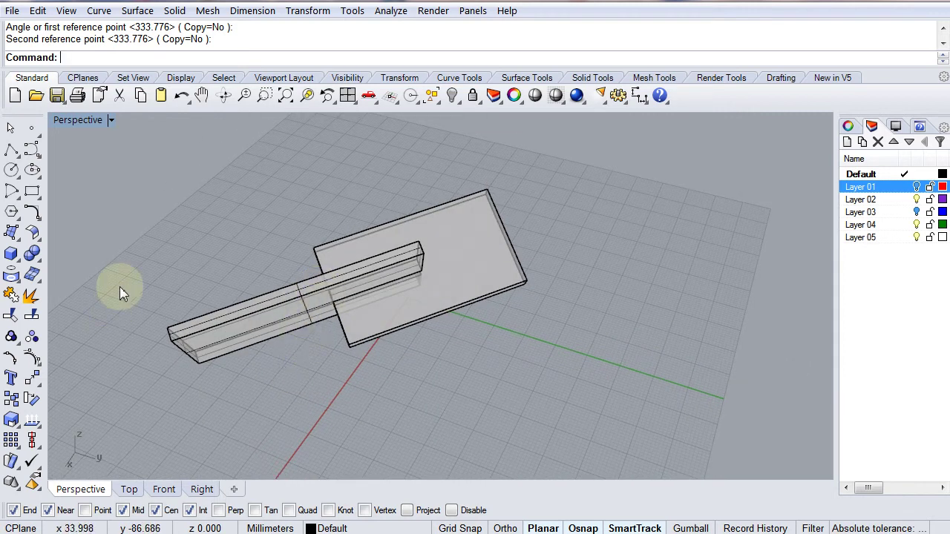
Select the slotted plate in the Perspective view for rotation.
click(275, 312)
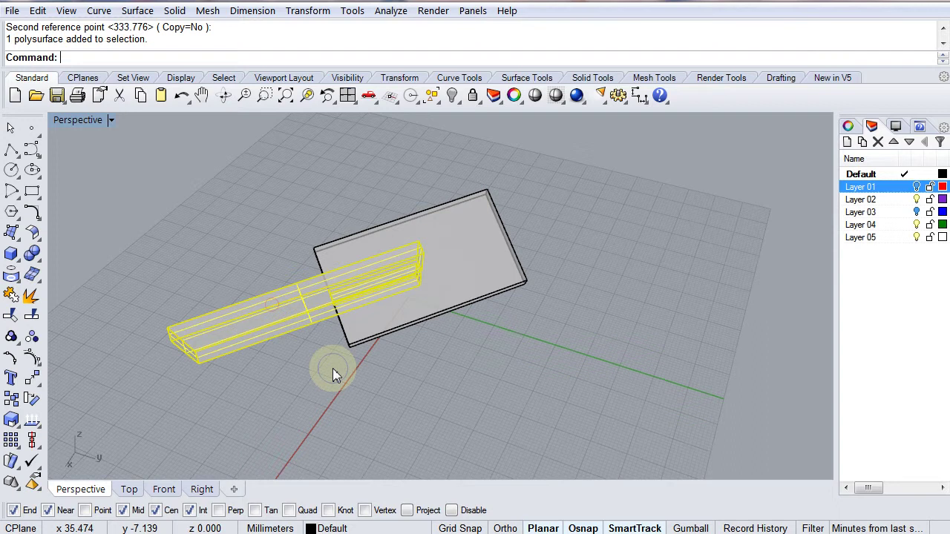
right_drag(335, 373, 315, 316)
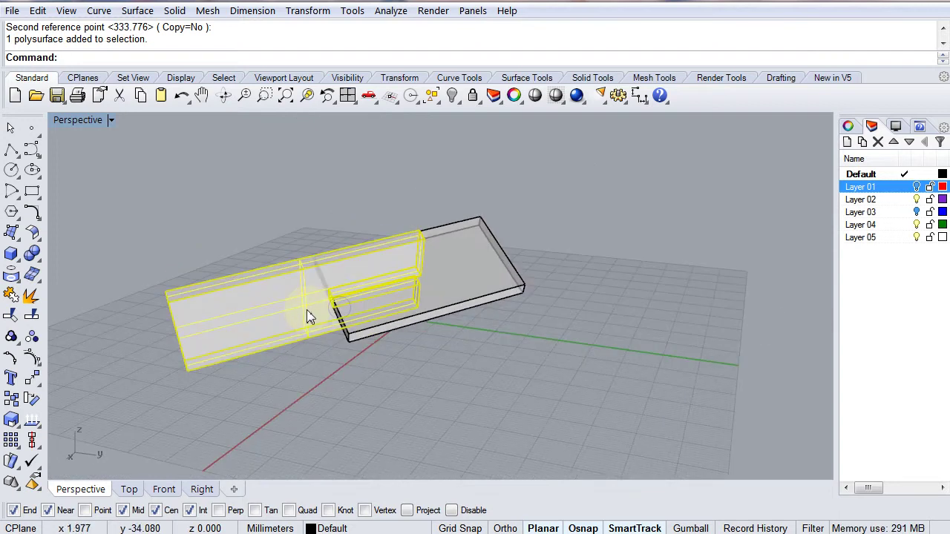
right_click(297, 334)
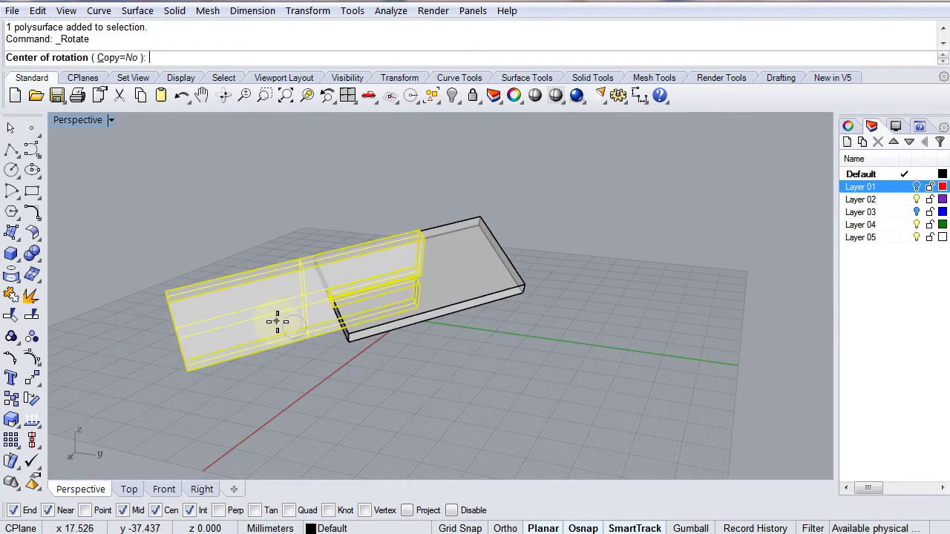
key(Escape)
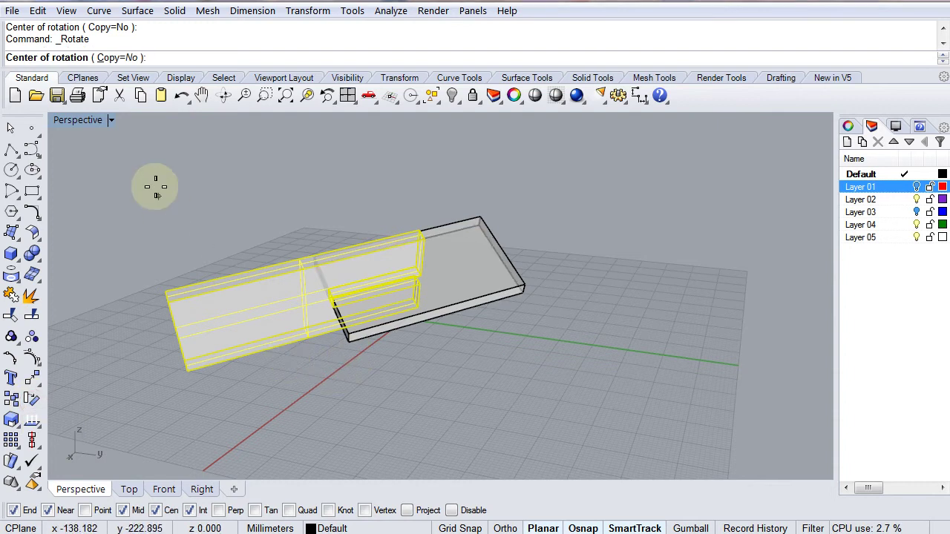
Rotate the slotted plate in the Front view by about 27° around its lower outer corner, making its end edge vertical.
double_click(72, 120)
right_drag(371, 240, 266, 212)
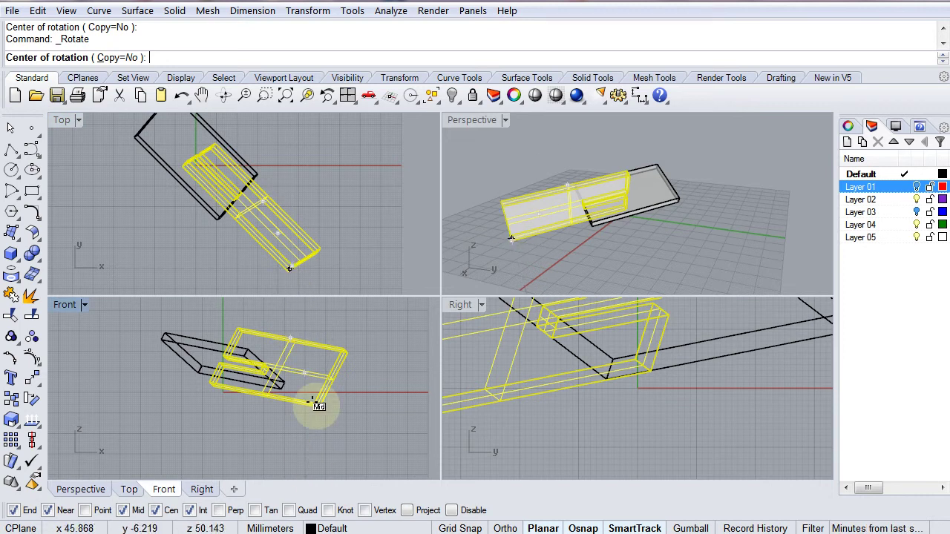
scroll(320, 406, up, 3)
click(320, 407)
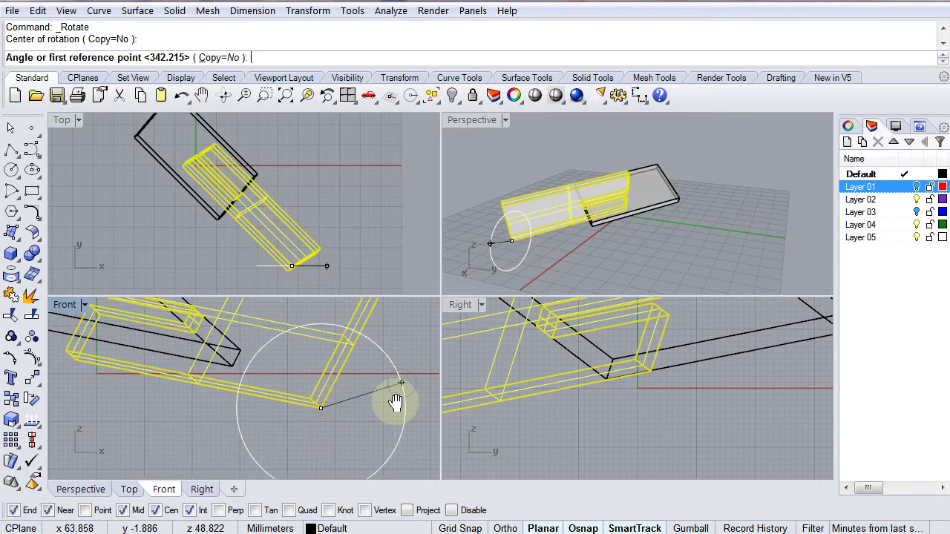
right_drag(396, 403, 371, 471)
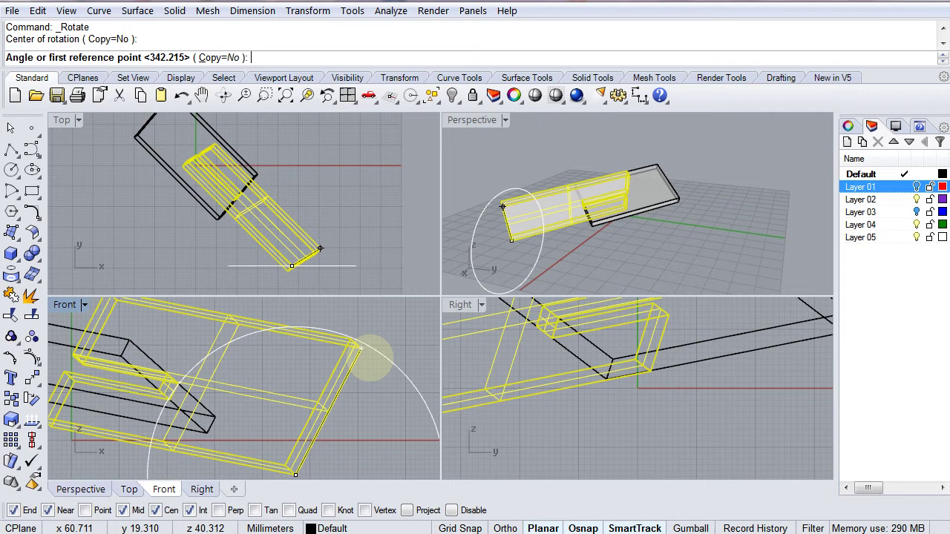
click(369, 358)
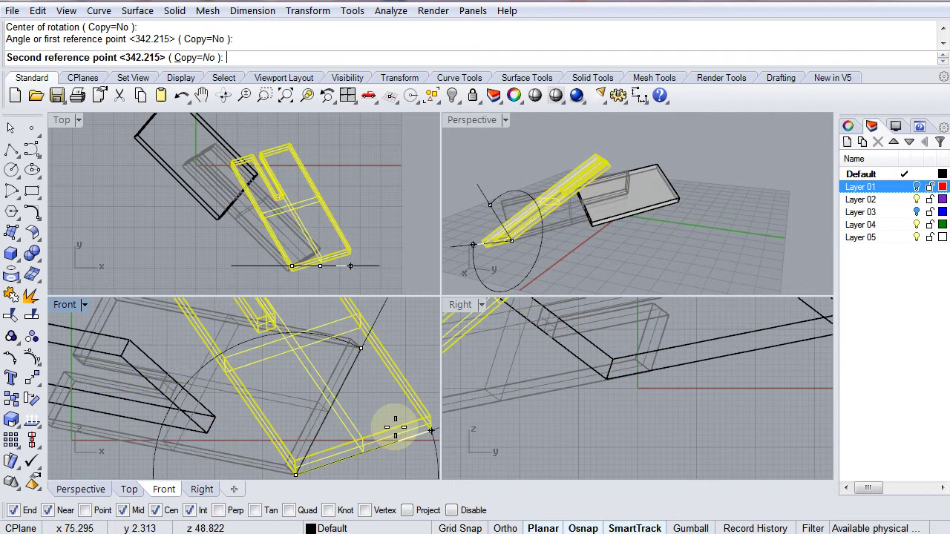
right_drag(322, 314, 329, 335)
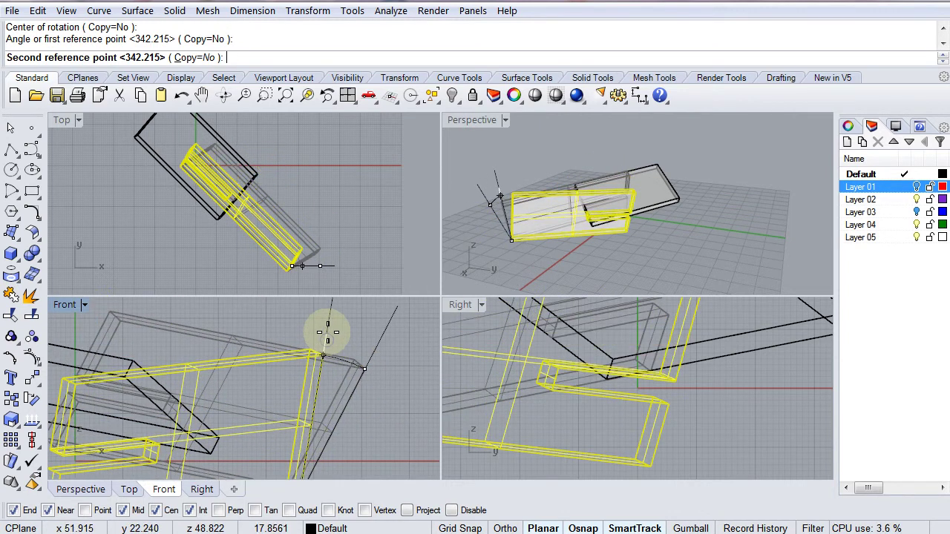
key(F8)
click(330, 341)
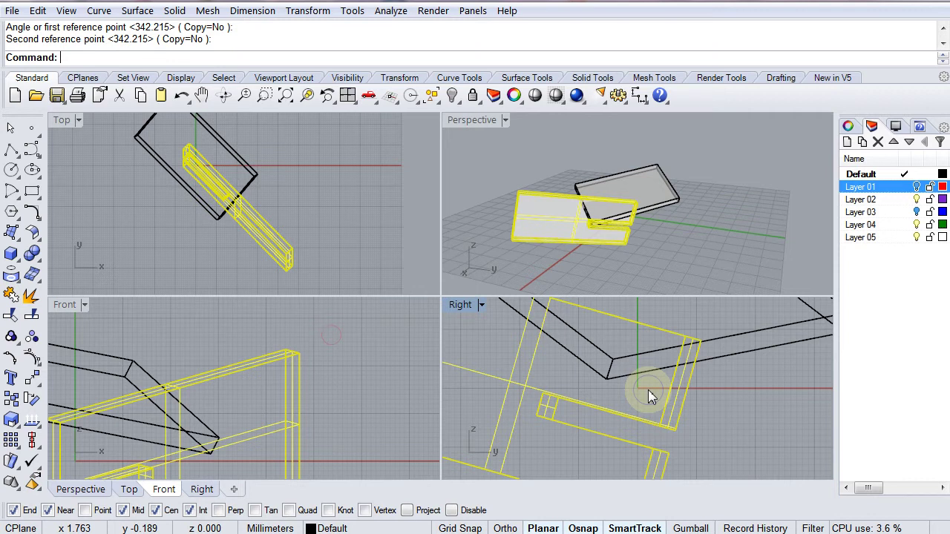
Rotate the slotted plate in the Right view by about 16° around its lower slot-end corner, making that end edge vertical with Ortho.
right_drag(650, 394, 684, 429)
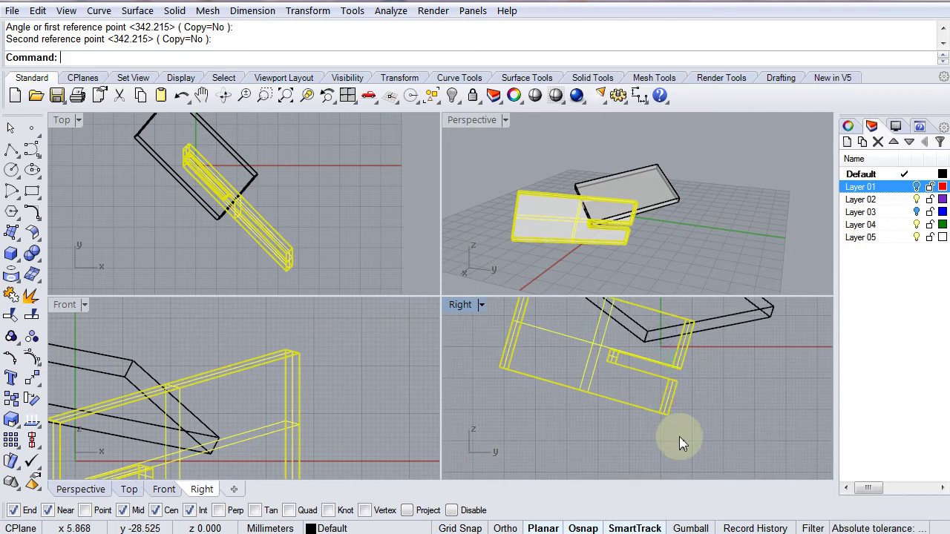
right_click(675, 412)
click(667, 422)
right_drag(684, 369, 685, 391)
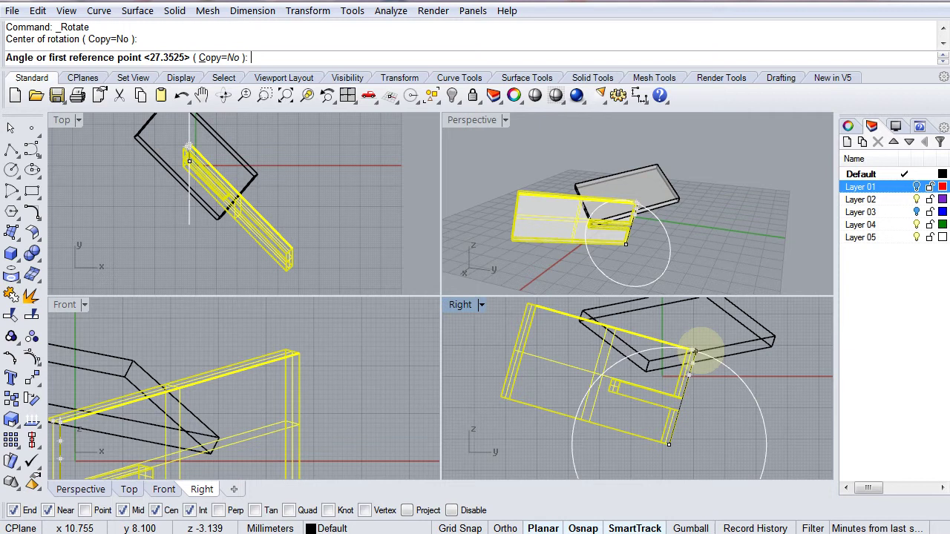
click(694, 351)
key(F8)
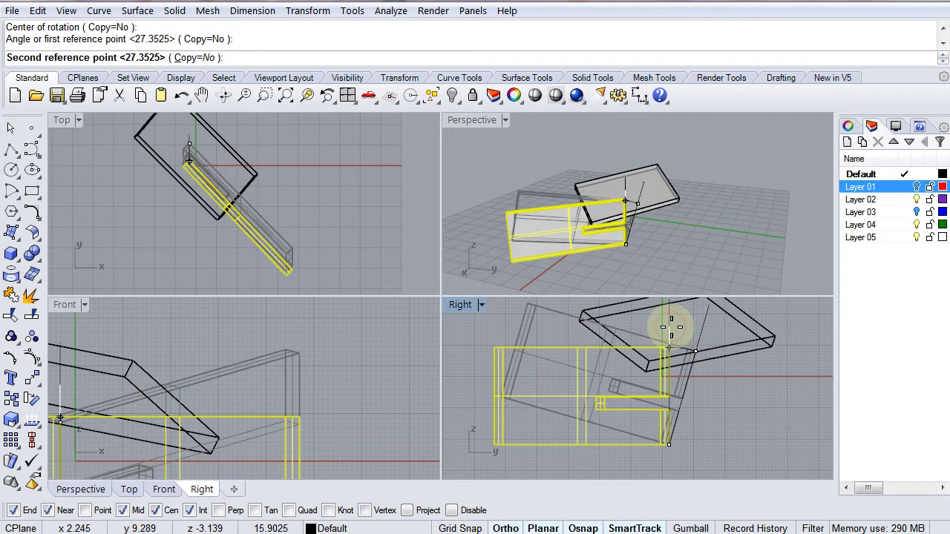
click(670, 327)
Rotate the slotted plate in the Top view by about 47° around its outer end corner, aligning its long side with the X axis.
scroll(534, 227, down, 3)
scroll(301, 266, down, 2)
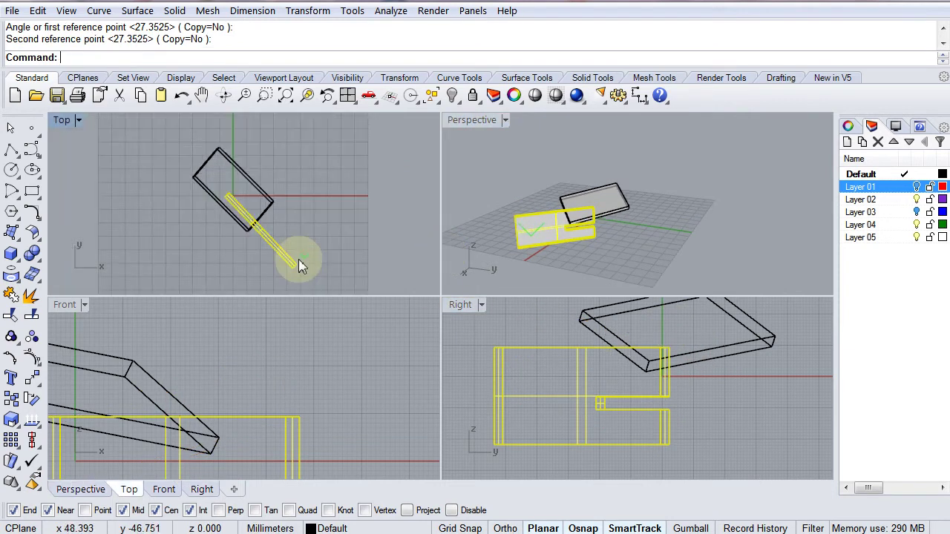
key(Return)
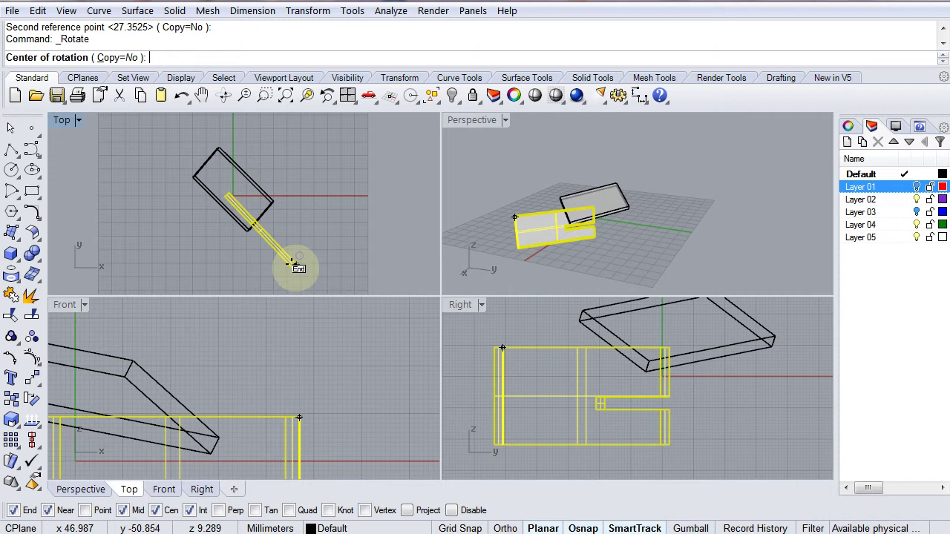
scroll(296, 267, up, 4)
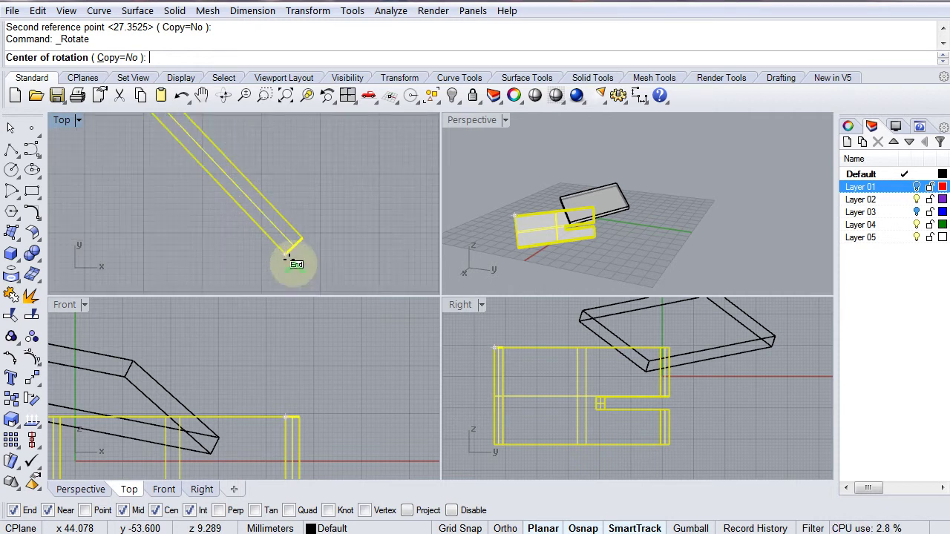
click(291, 267)
click(218, 188)
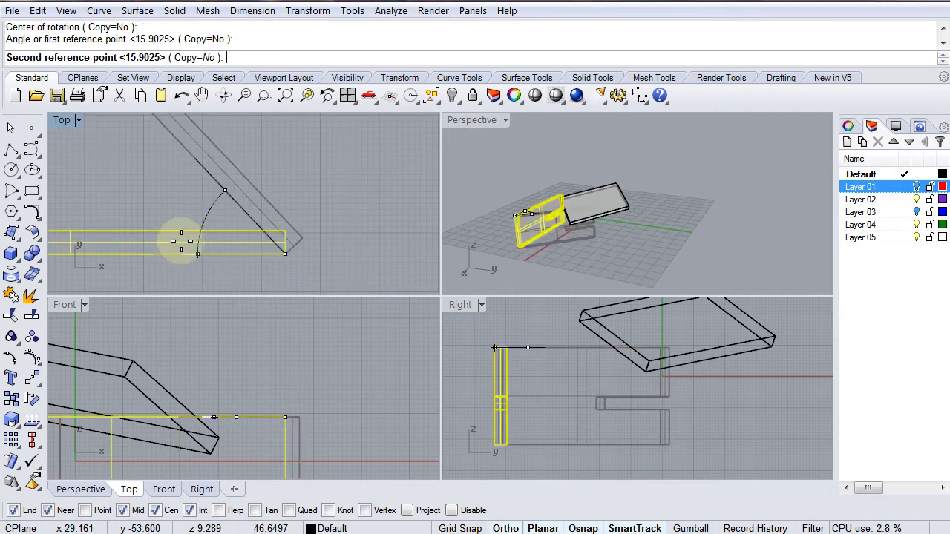
click(183, 238)
Rotate the upright slotted plate in the Right view by 270° around its lower corner, laying it flat.
scroll(464, 333, down, 2)
scroll(490, 382, up, 5)
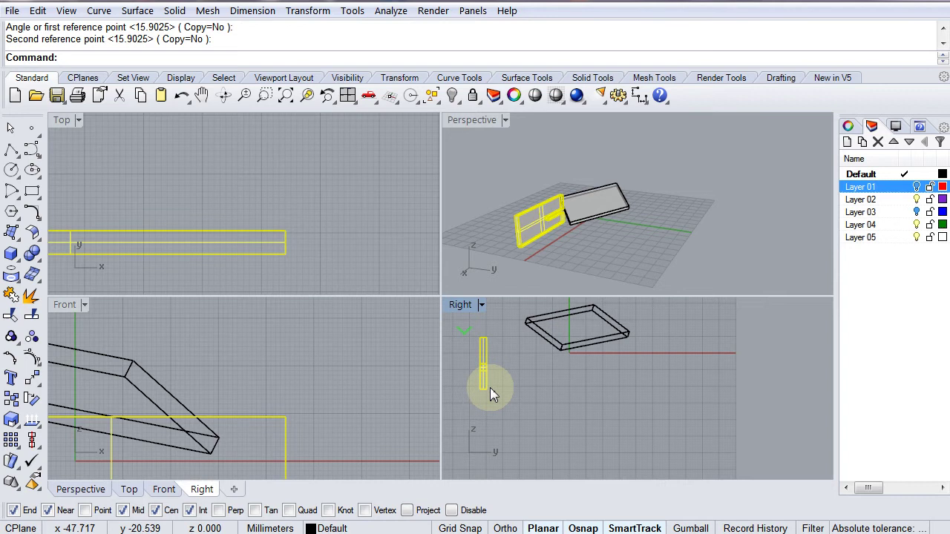
right_drag(479, 381, 603, 408)
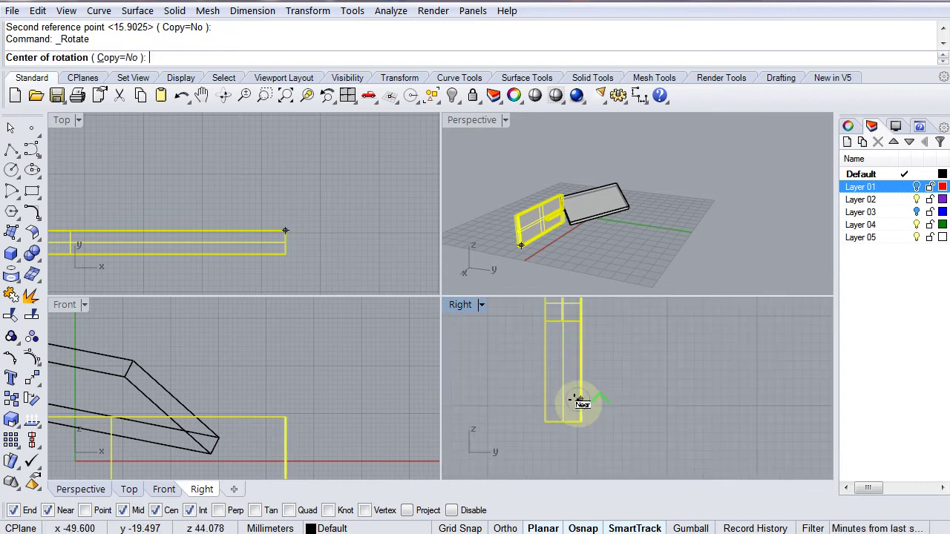
click(581, 421)
click(580, 341)
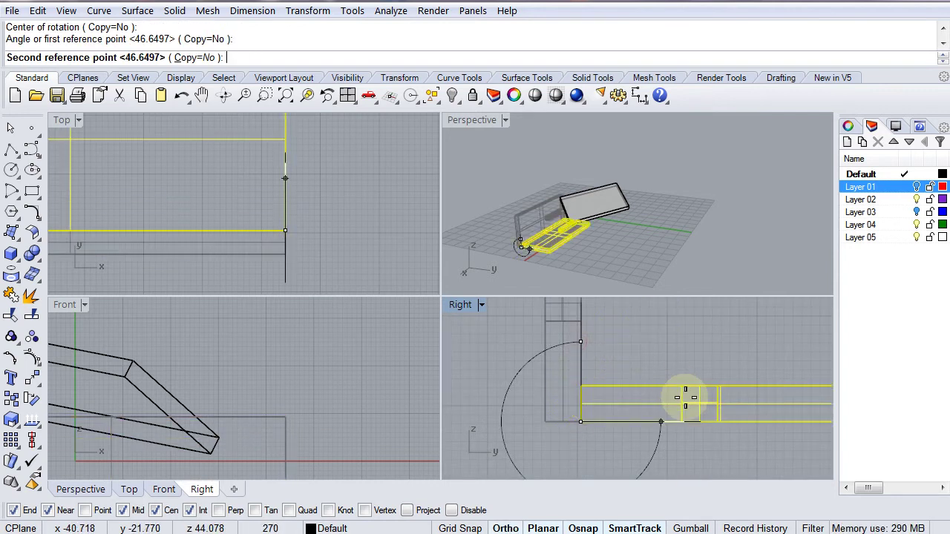
click(685, 401)
Examine the flattened slotted plate's position relative to the tilted box in the Perspective, Top and Front views.
right_drag(555, 263, 485, 198)
ctrl+right_drag(323, 200, 314, 259)
scroll(337, 228, down, 2)
right_drag(560, 219, 495, 227)
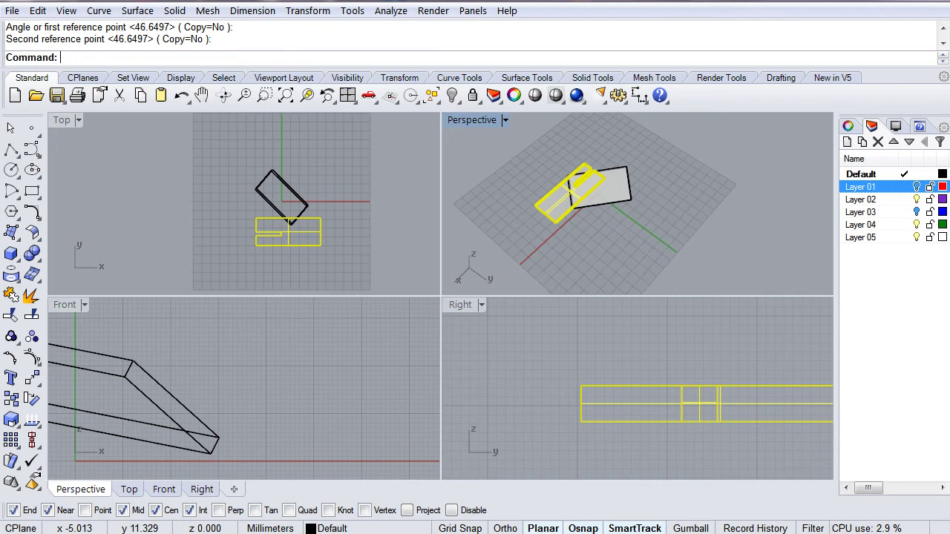
scroll(278, 383, down, 2)
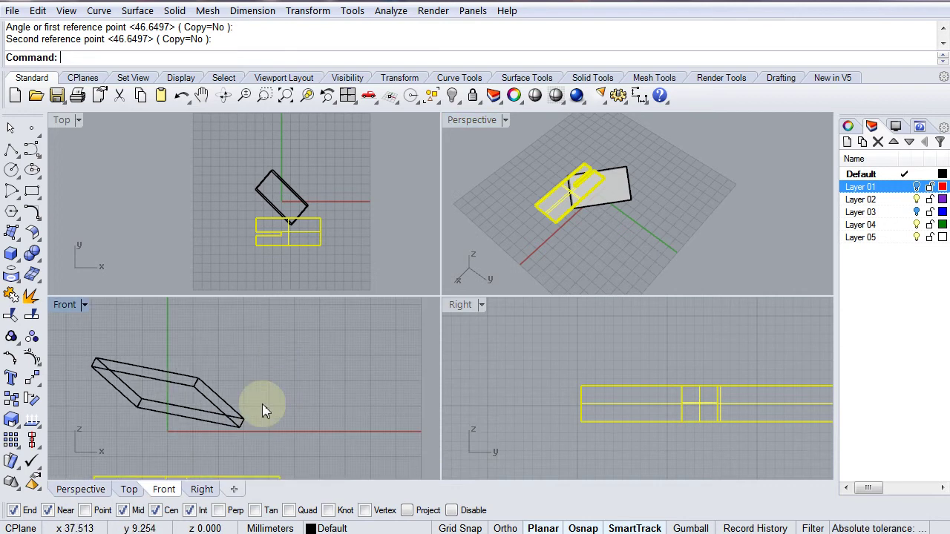
right_drag(661, 218, 646, 290)
right_drag(633, 253, 501, 207)
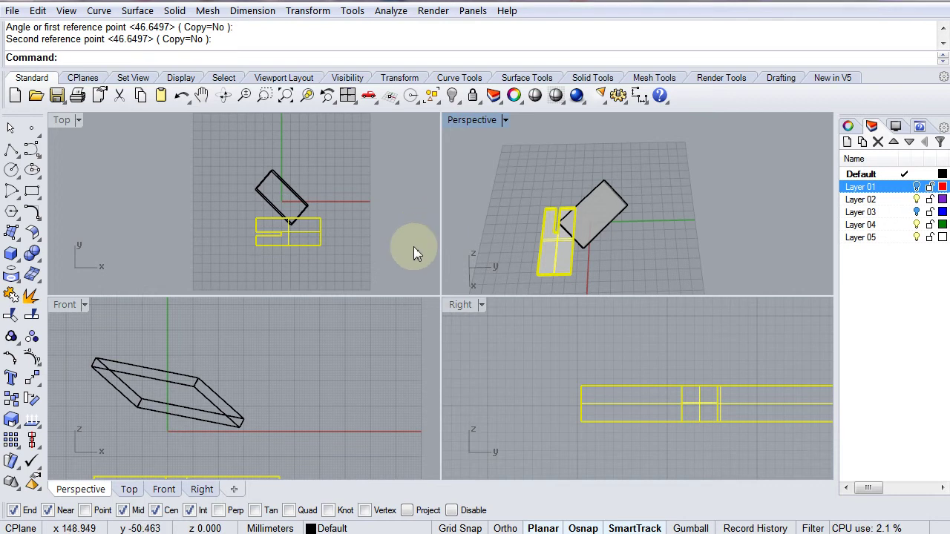
right_drag(610, 255, 515, 96)
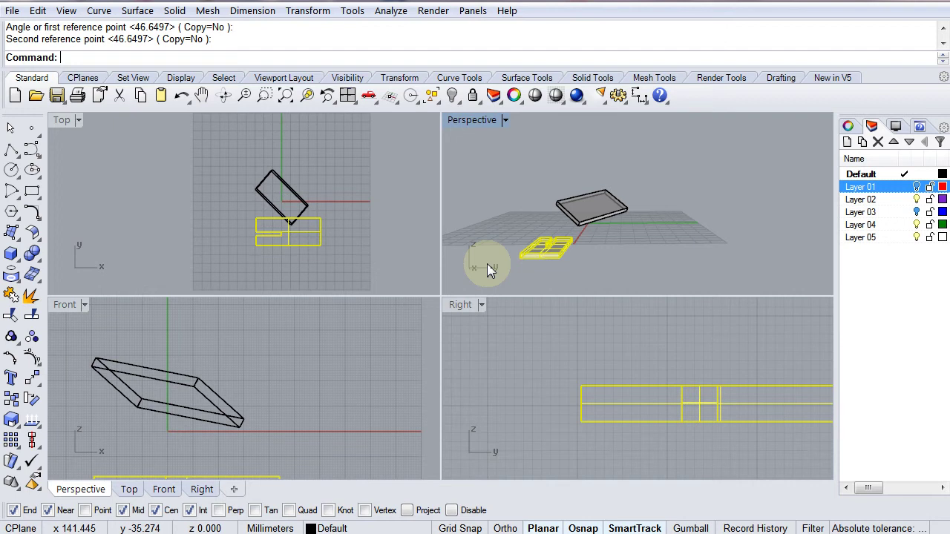
right_drag(302, 254, 140, 266)
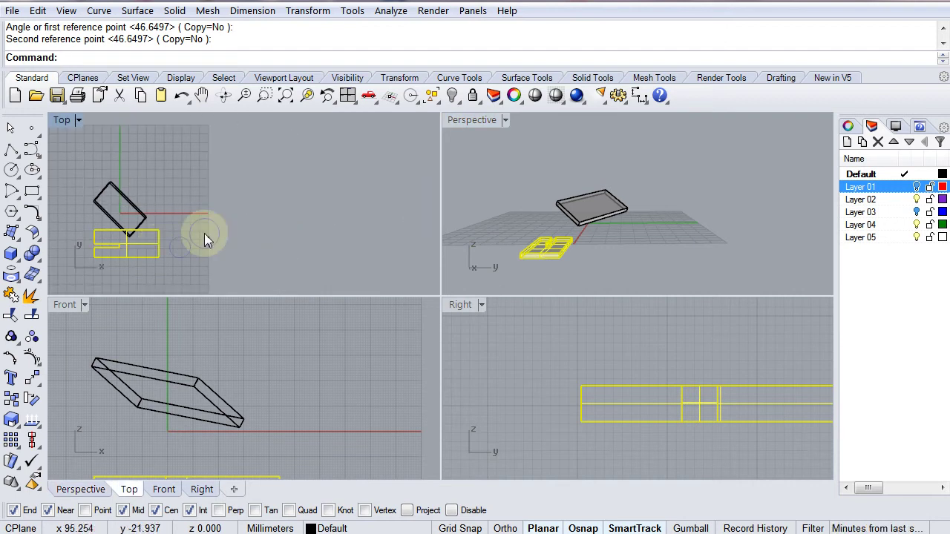
right_drag(206, 238, 297, 215)
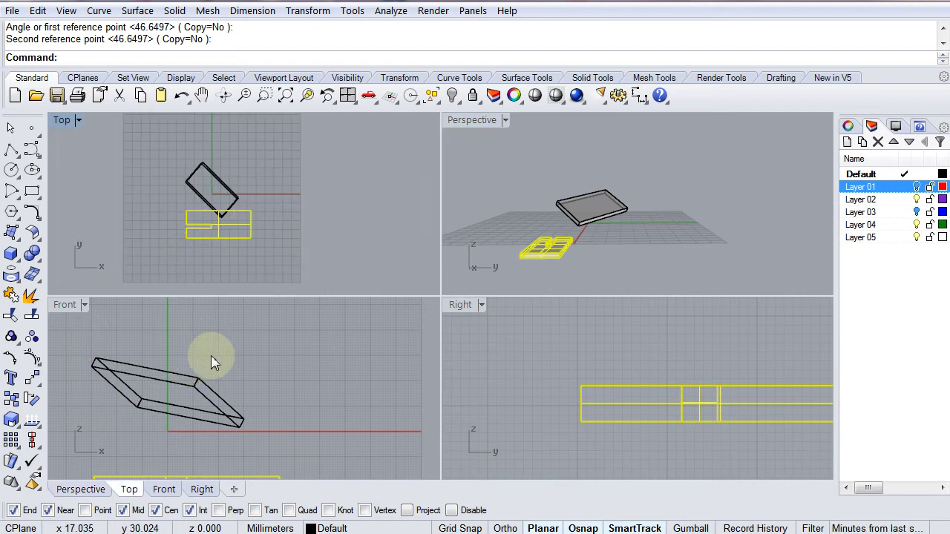
Undo the slotted plate's separate rotations to restore its tilted, interlocking position.
key(ctrl+z)
key(ctrl+z)
key(ctrl+z)
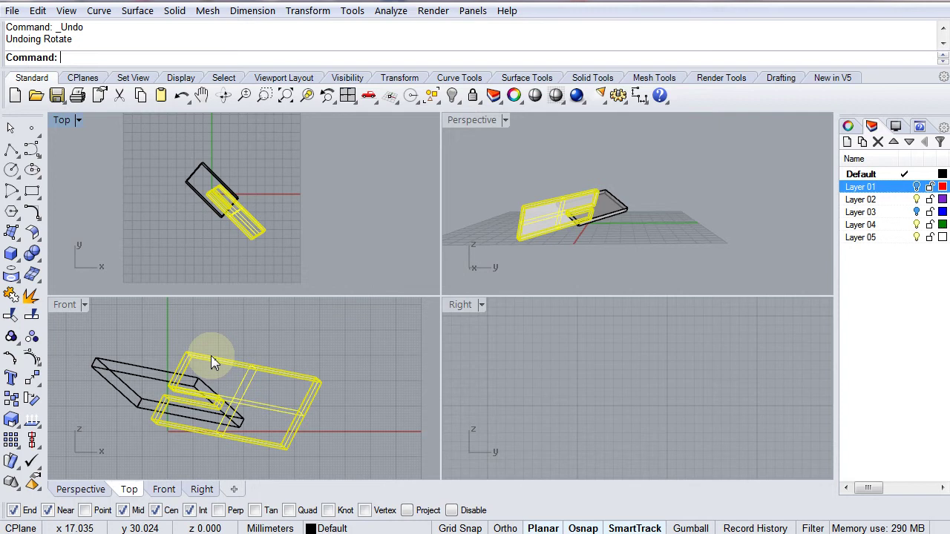
click(37, 399)
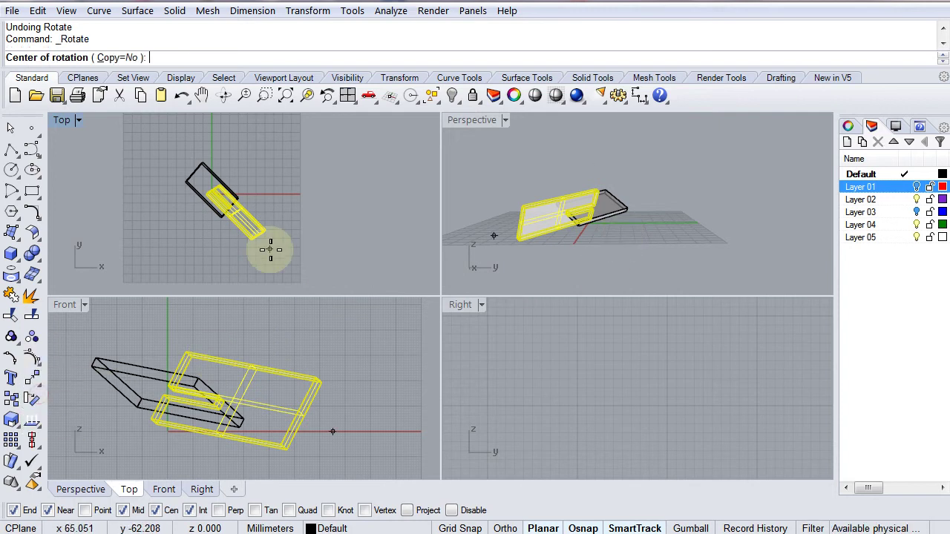
scroll(260, 260, up, 1)
scroll(253, 264, up, 4)
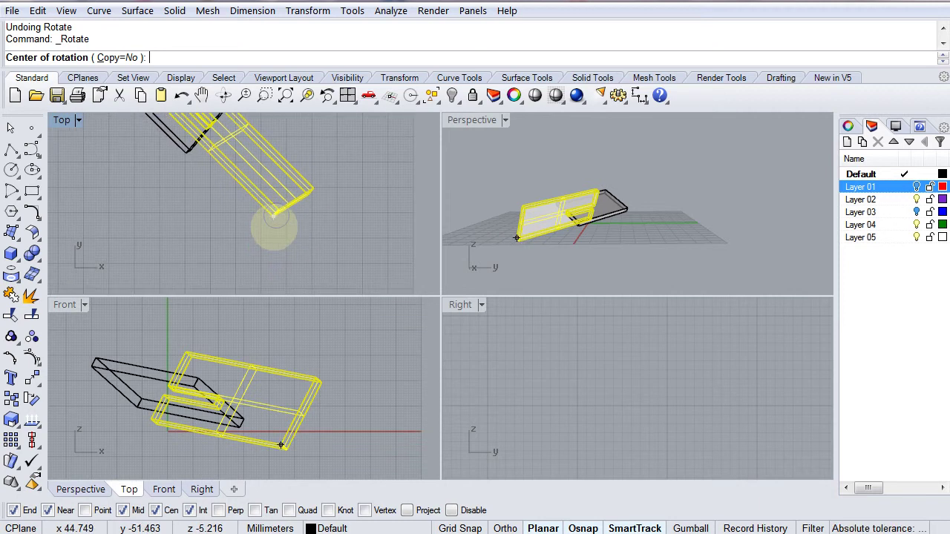
scroll(273, 223, up, 4)
key(Escape)
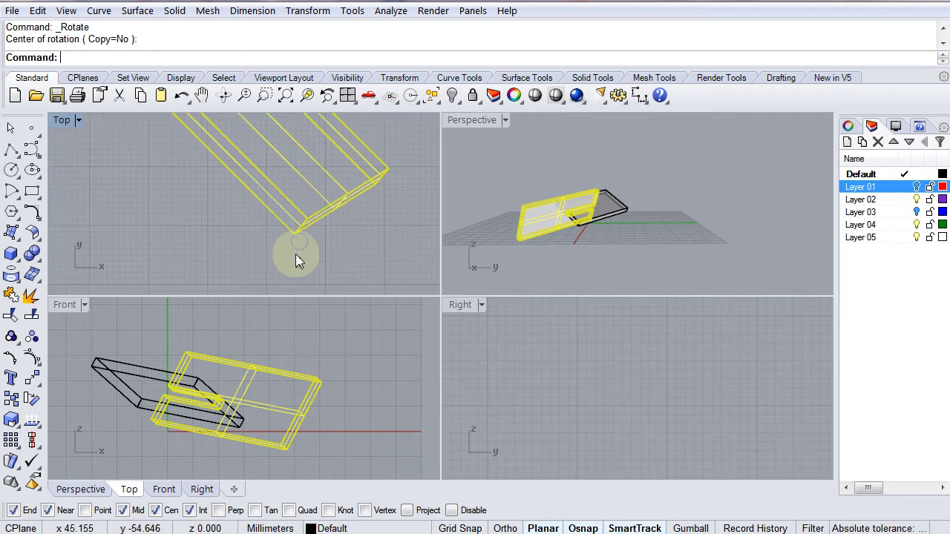
Rotate the slotted plate in the Top view by about 45° around its outer end corner, using Ortho to align its long side with X.
key(Return)
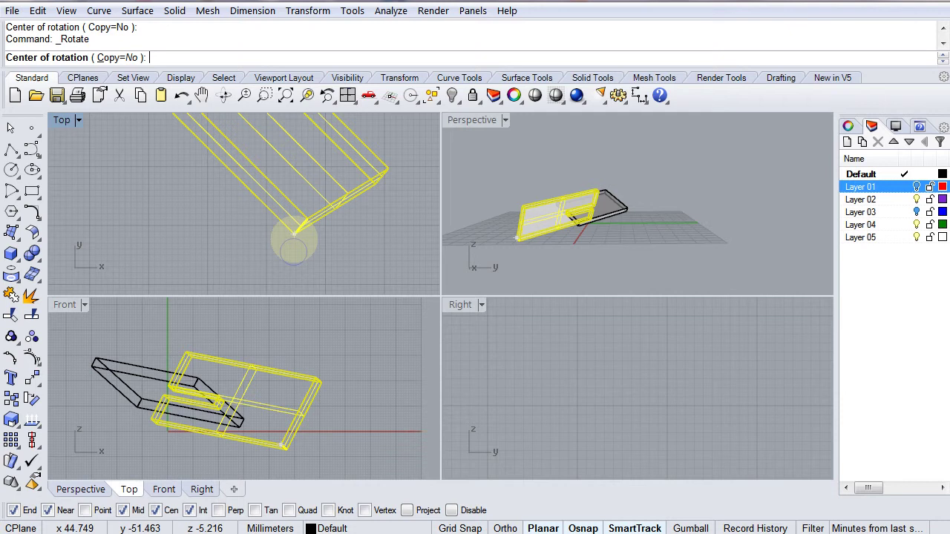
click(294, 236)
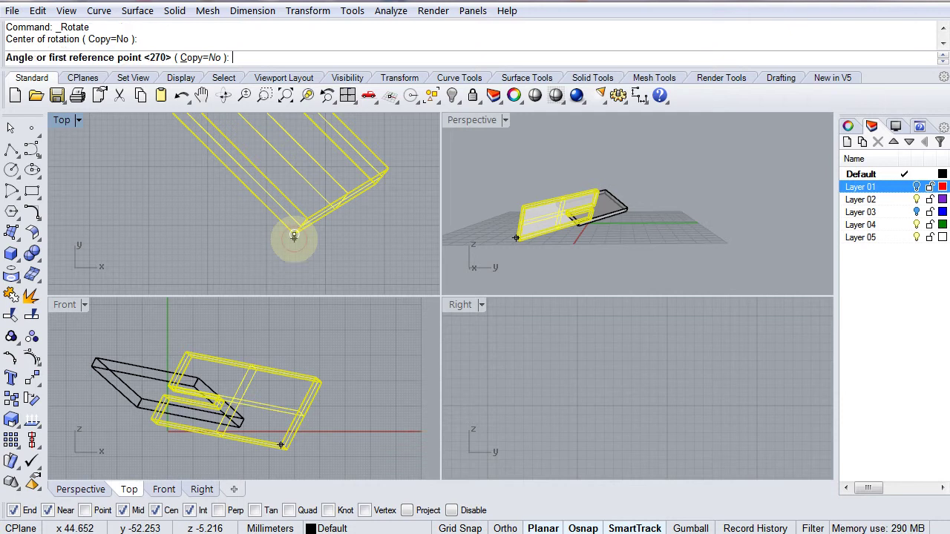
click(244, 182)
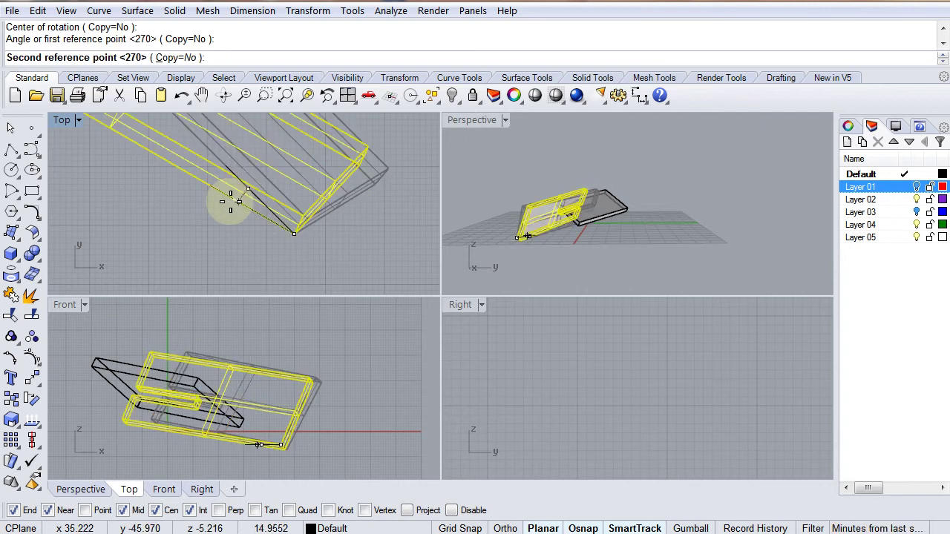
key(F8)
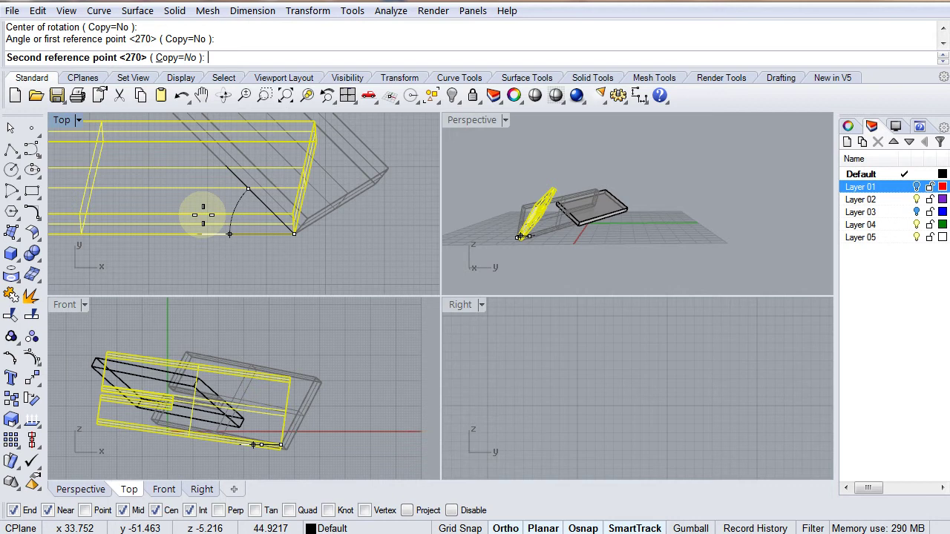
key(F8)
key(F8)
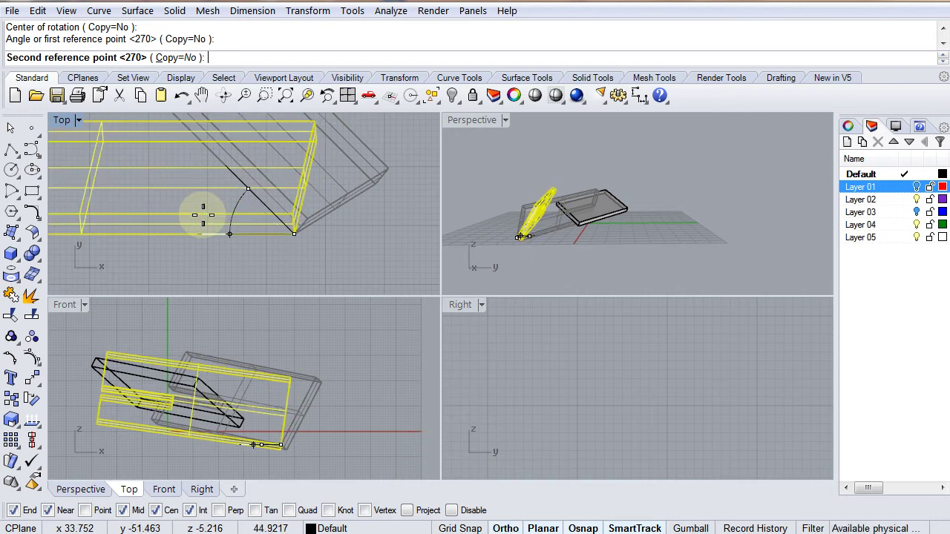
key(Escape)
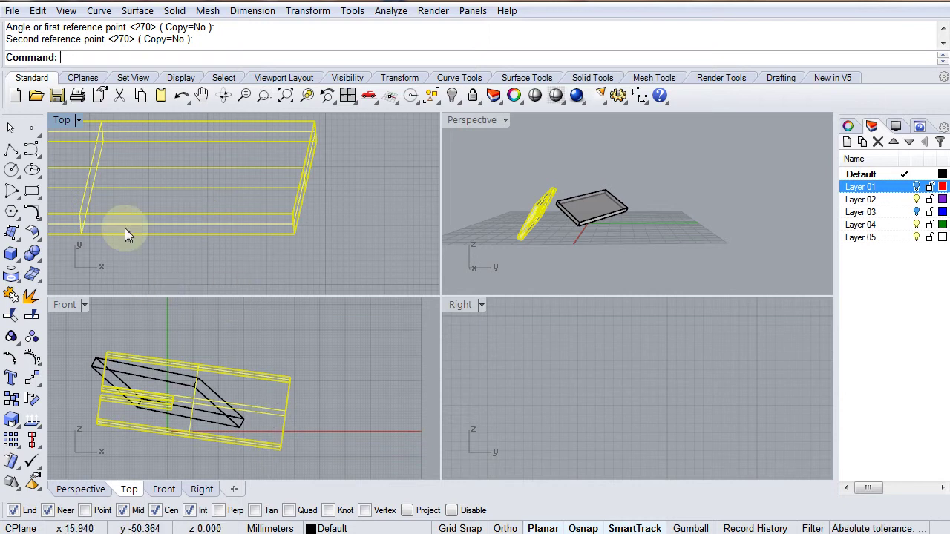
Rotate the slotted plate in the Front view by about 8° around its lower end corner, making its short end vertical with Ortho.
scroll(165, 242, up, 5)
scroll(166, 241, up, 3)
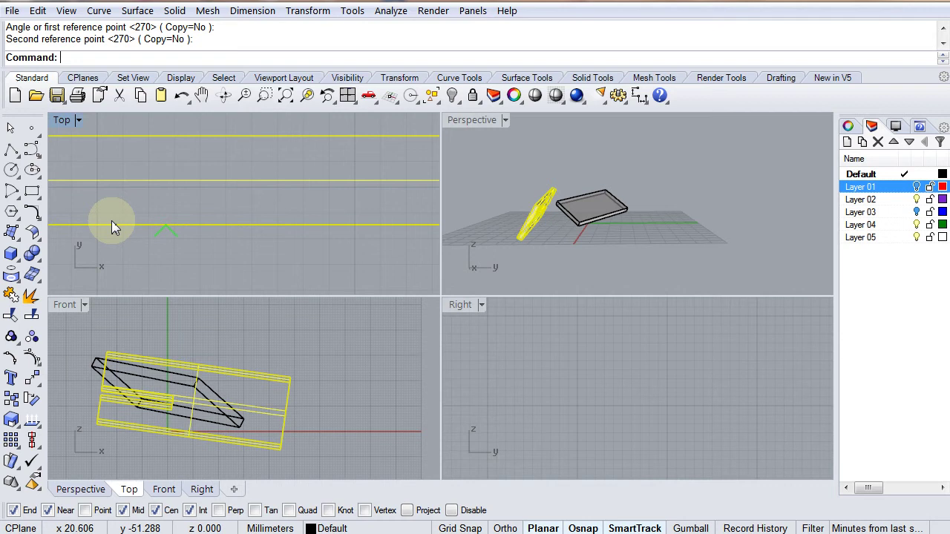
scroll(386, 236, down, 6)
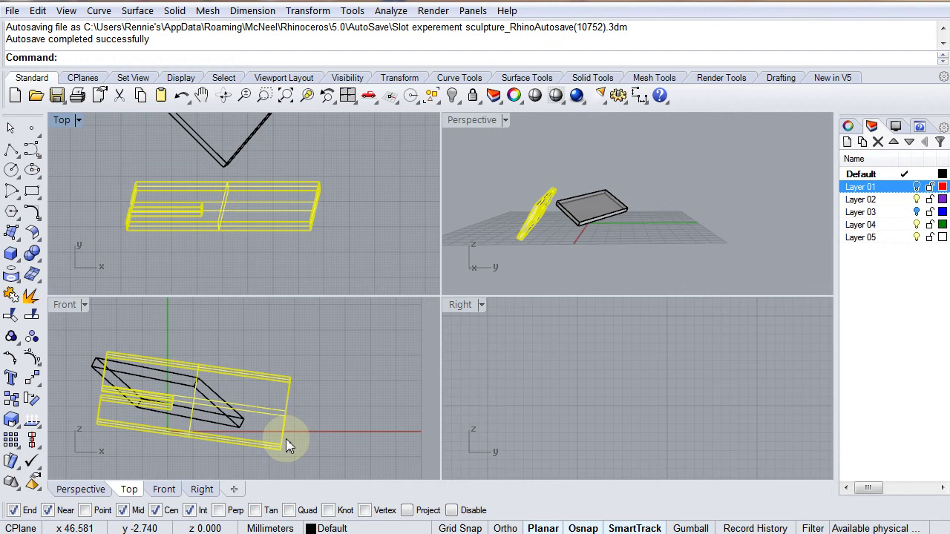
scroll(287, 439, up, 4)
right_drag(281, 407, 297, 339)
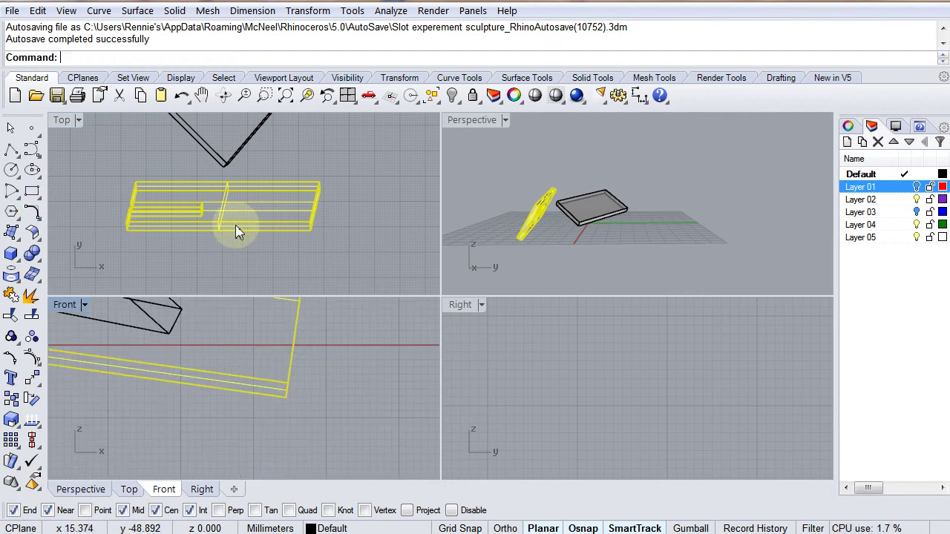
right_click(299, 403)
click(293, 397)
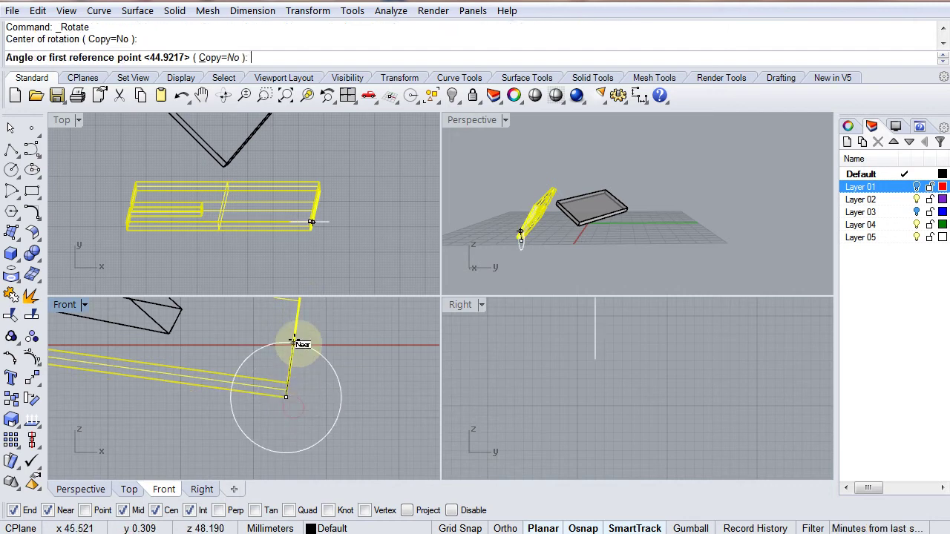
click(294, 342)
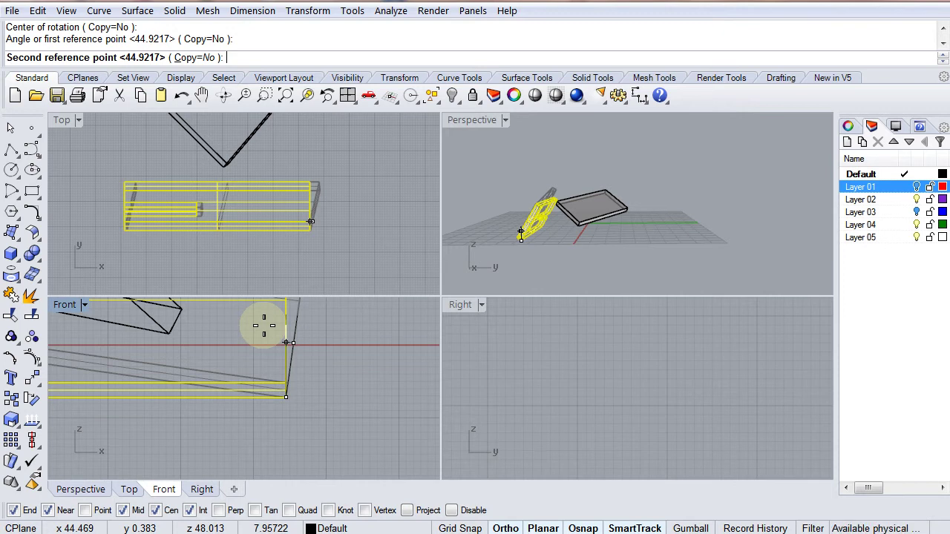
click(263, 325)
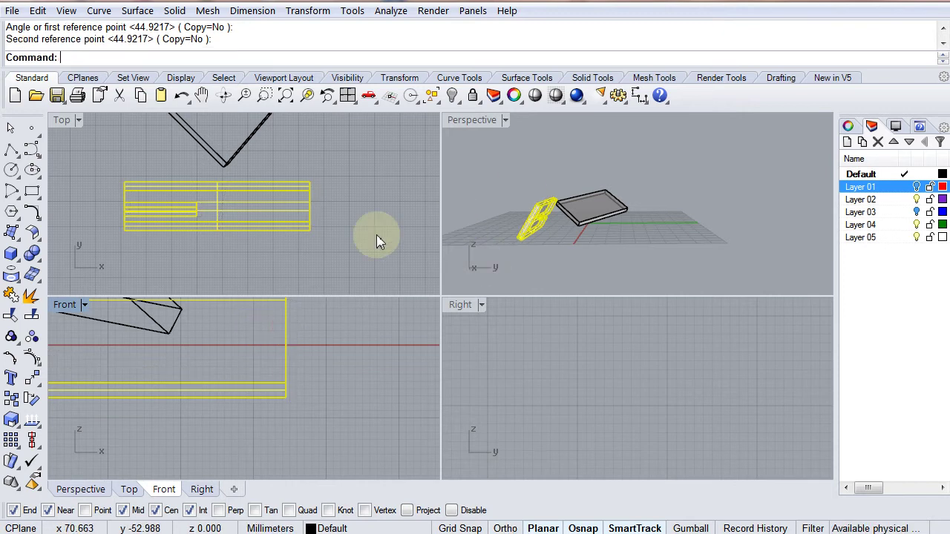
Rotate the slotted plate in the Right view by about 300.4° around its lower corner, laying it flat, and deselect it.
right_drag(580, 221, 608, 405)
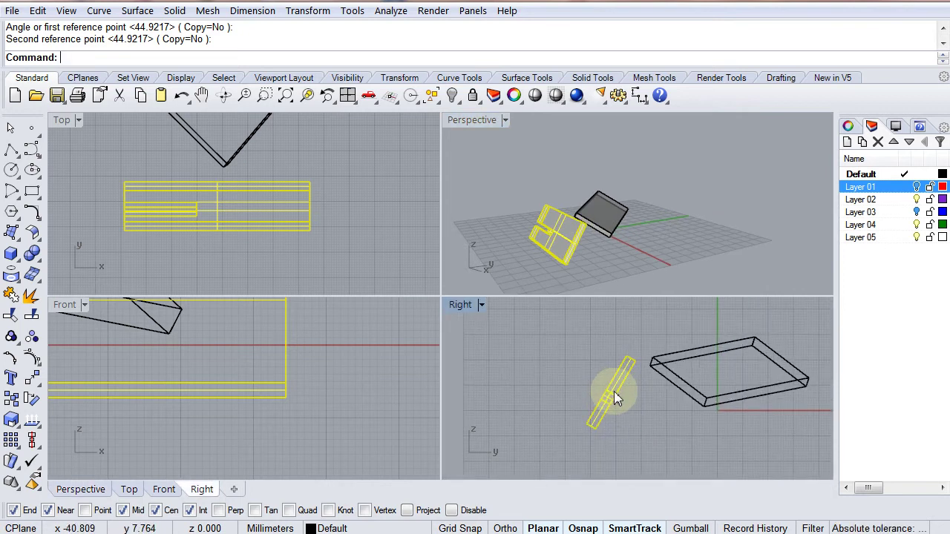
scroll(615, 399, up, 3)
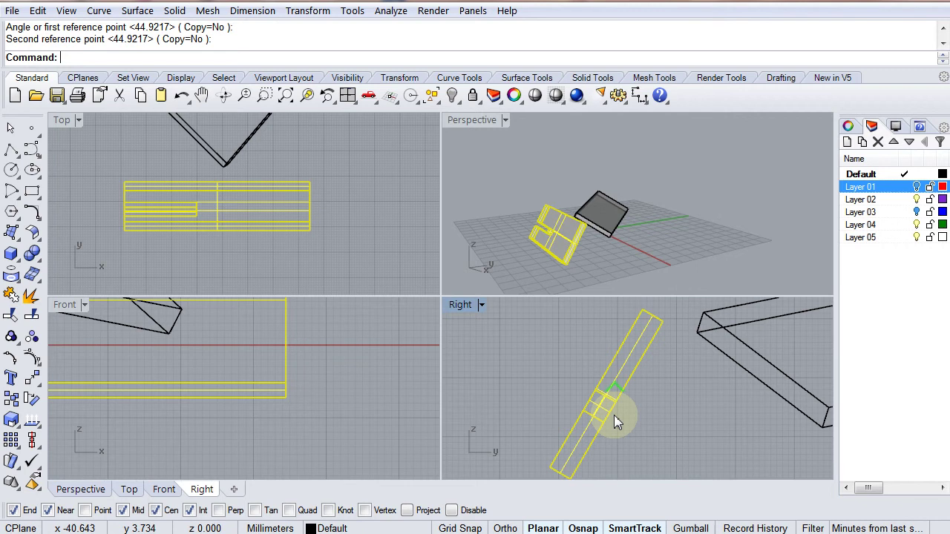
right_drag(619, 418, 457, 417)
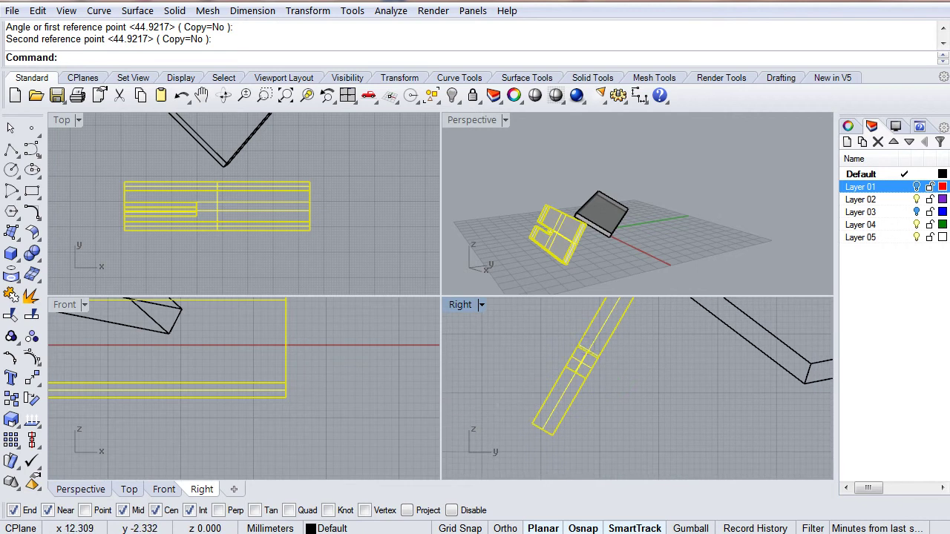
click(34, 401)
click(553, 432)
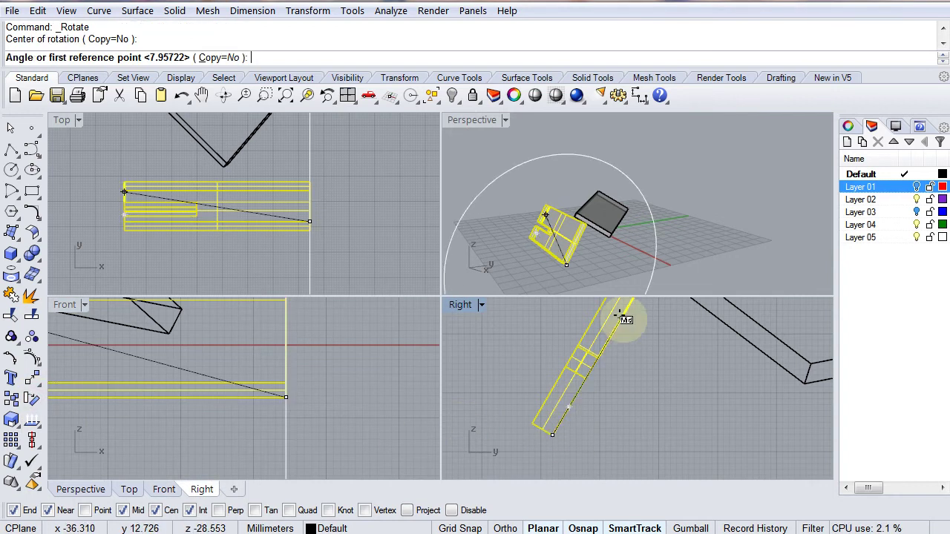
scroll(618, 326, up, 3)
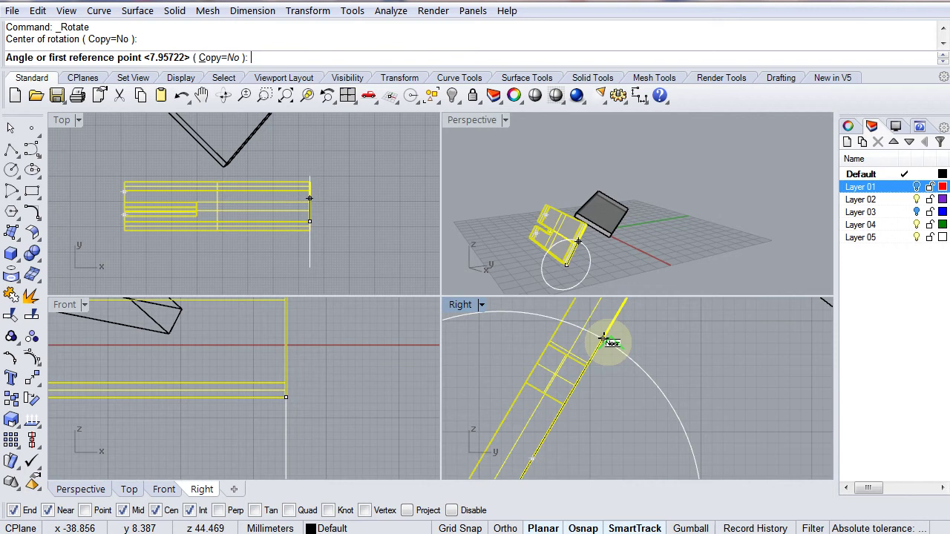
click(605, 340)
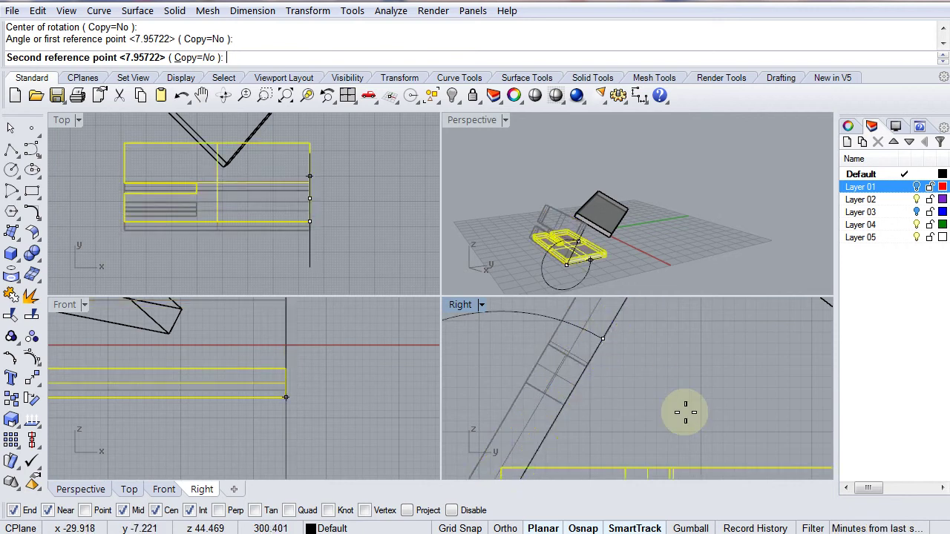
scroll(683, 415, down, 3)
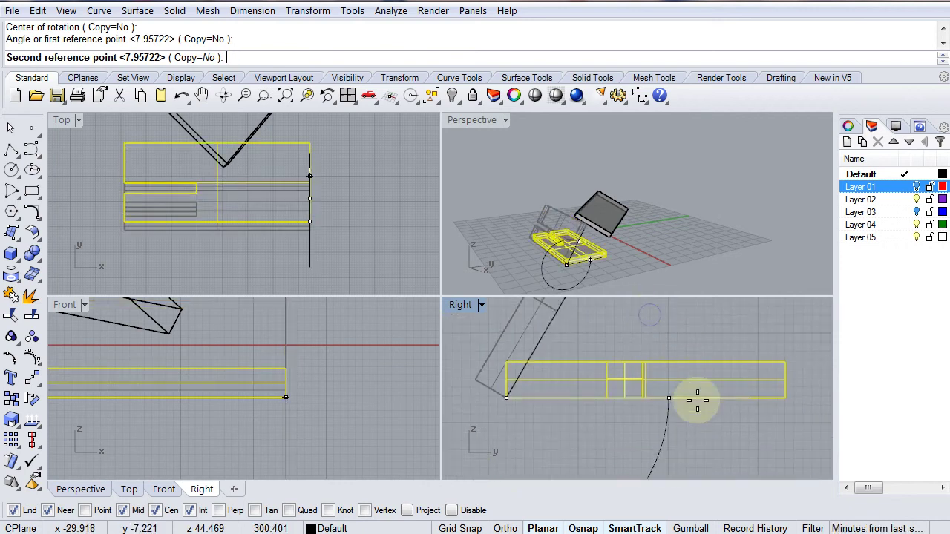
click(697, 401)
click(626, 269)
Undo the slotted plate's Top, Front and Right view rotations to restore its tilted, interlocking position, and clear the selection.
right_drag(625, 270, 624, 235)
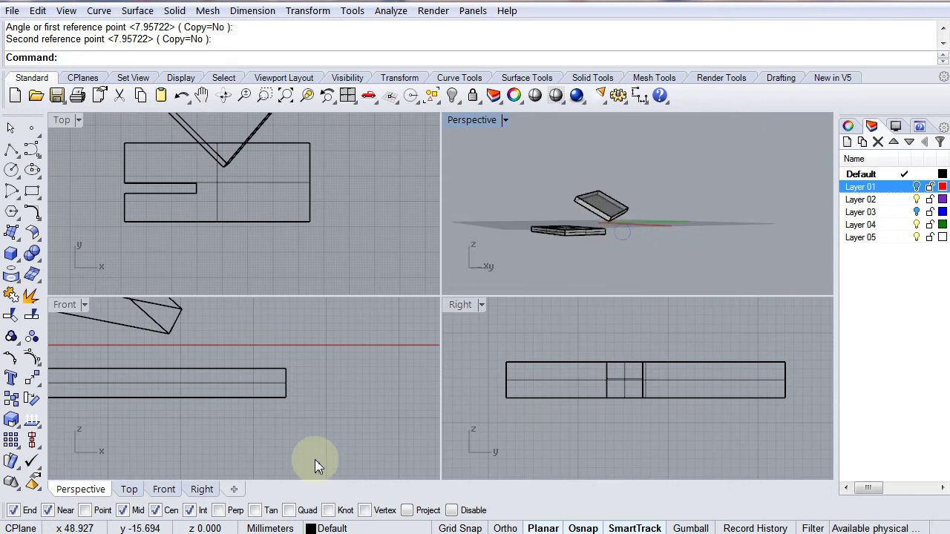
scroll(310, 401, down, 5)
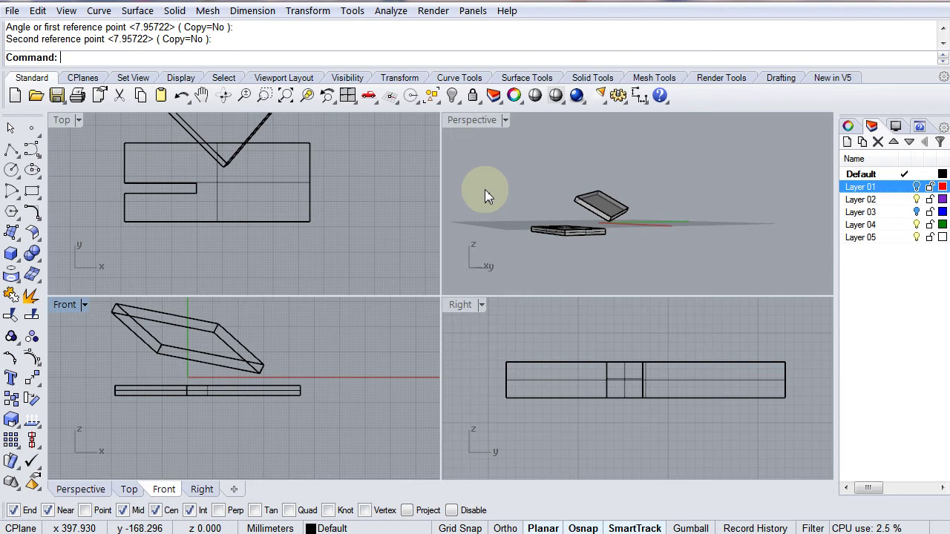
right_drag(485, 197, 575, 205)
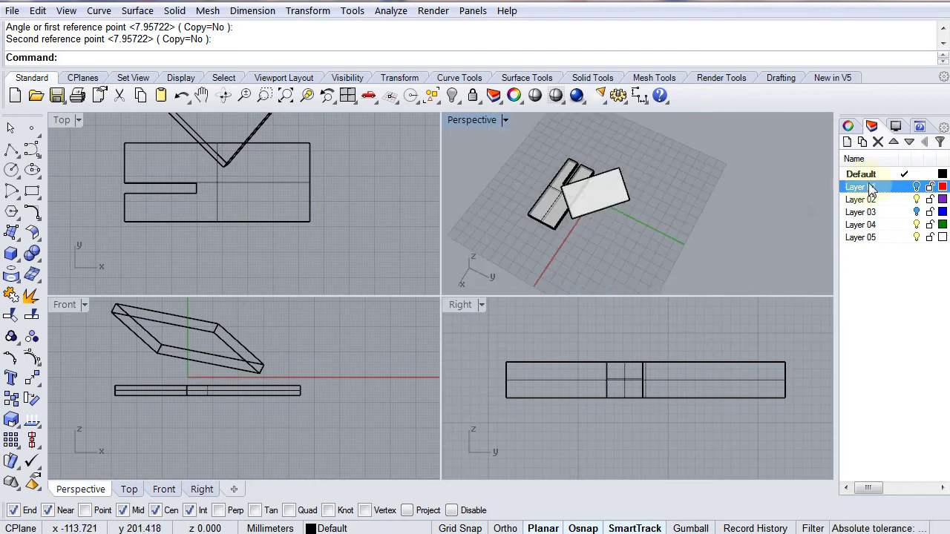
click(612, 213)
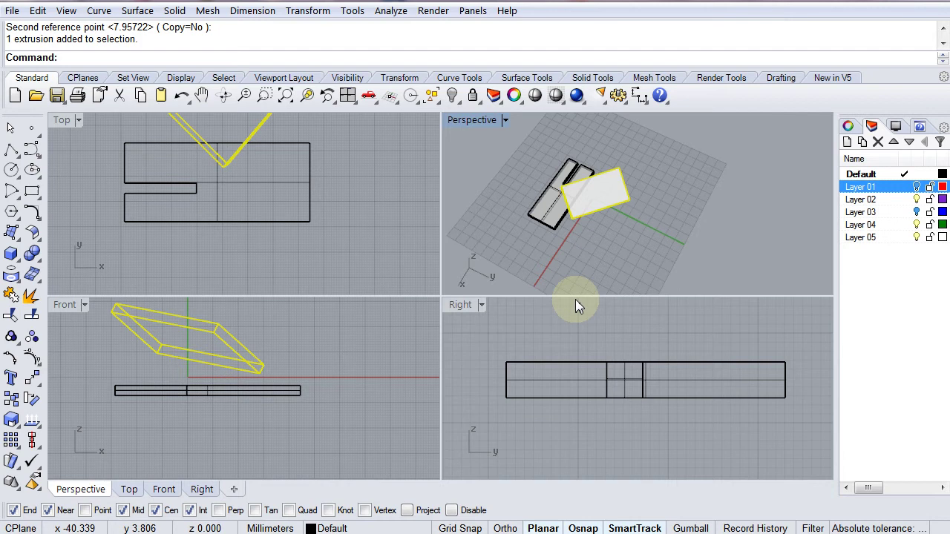
key(ctrl+z)
key(ctrl+z)
key(ctrl+z)
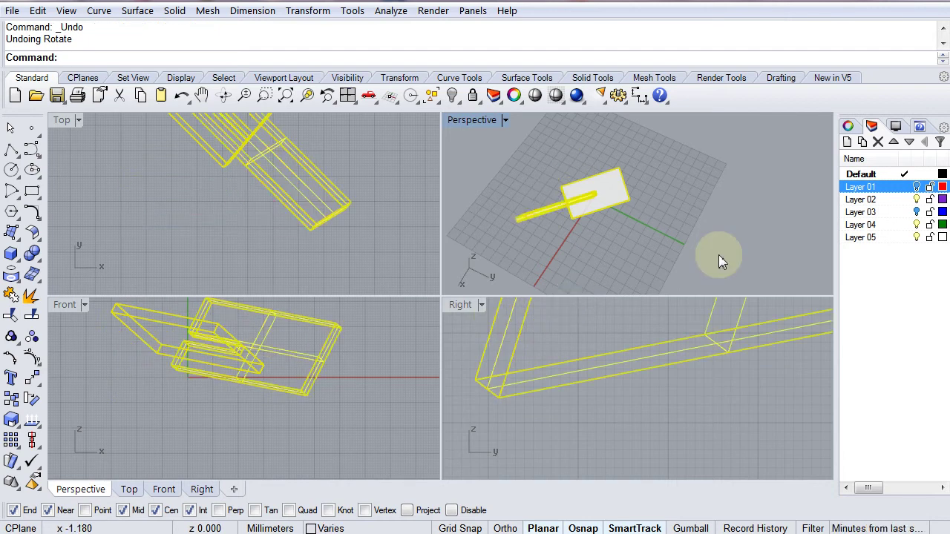
key(Escape)
right_drag(573, 195, 621, 248)
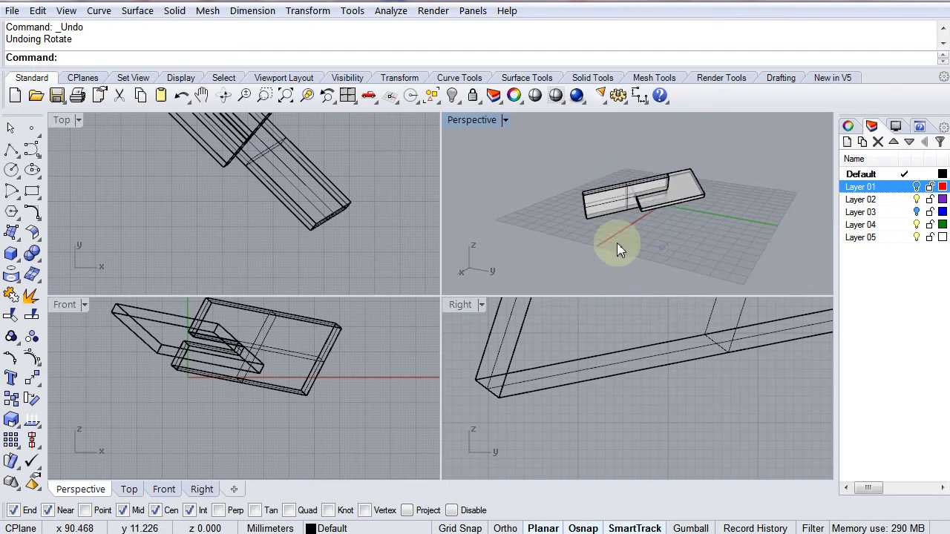
Draw a corner-to-corner rectangular plane surface in the Top view beside the tilted pieces, on the positive X side.
click(11, 236)
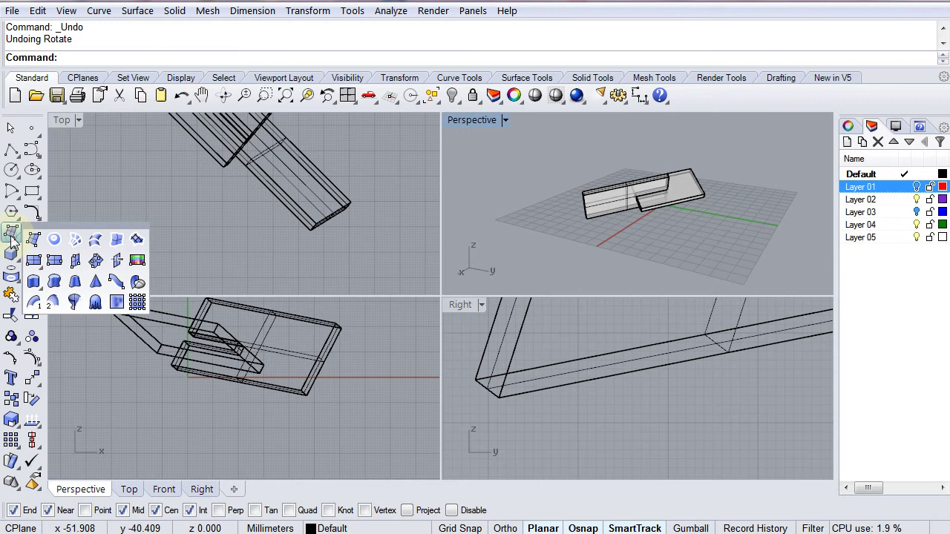
click(33, 262)
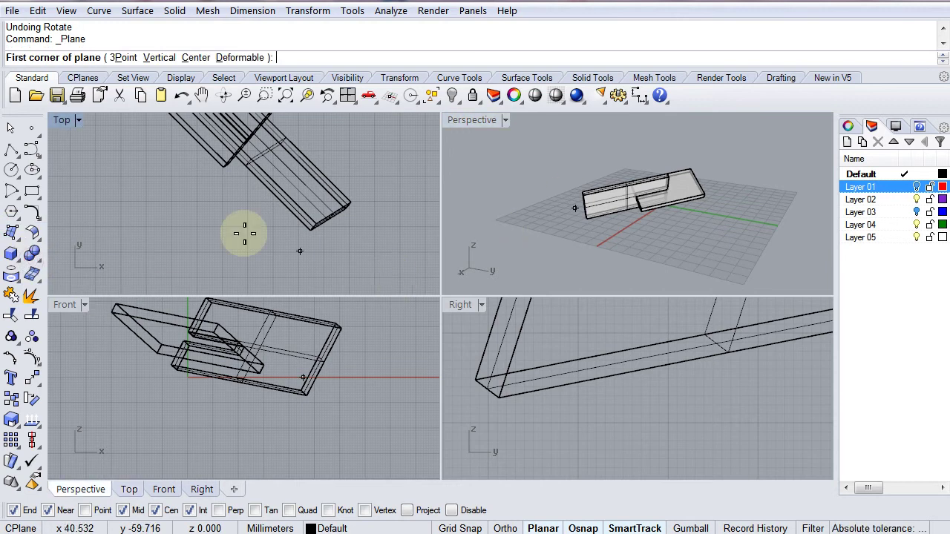
scroll(52, 224, down, 5)
scroll(52, 224, down, 2)
click(142, 184)
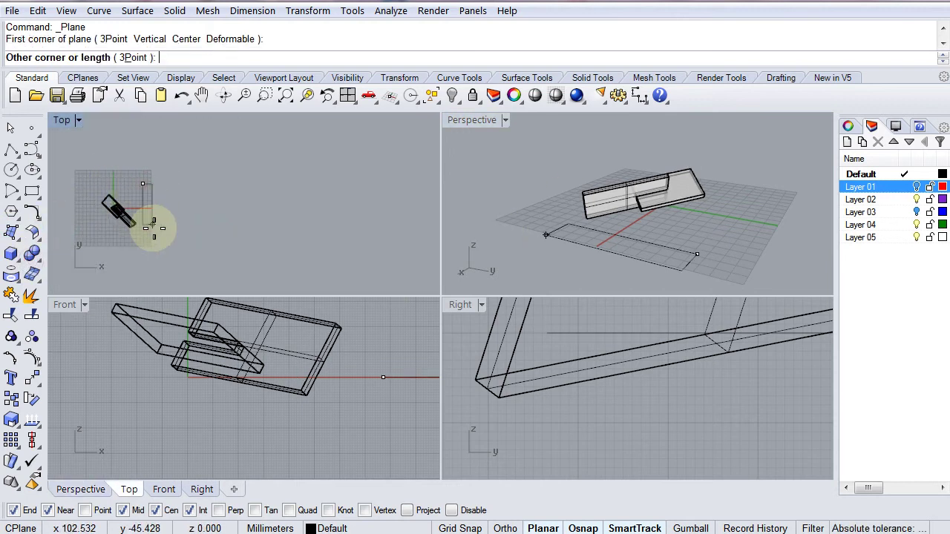
click(224, 231)
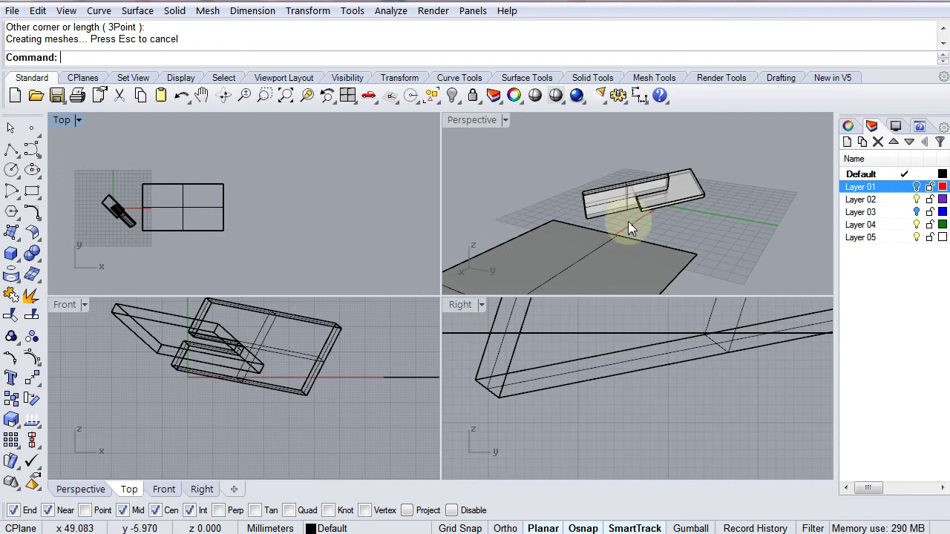
Examine the new flat plane surface beside the interlocked pieces in the Perspective and Top views.
right_drag(630, 222, 742, 219)
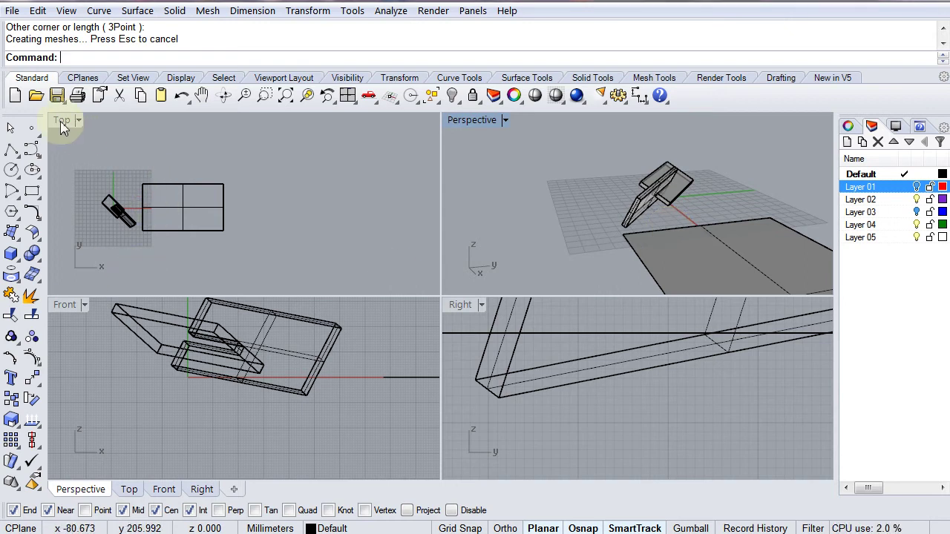
click(208, 215)
right_click(859, 254)
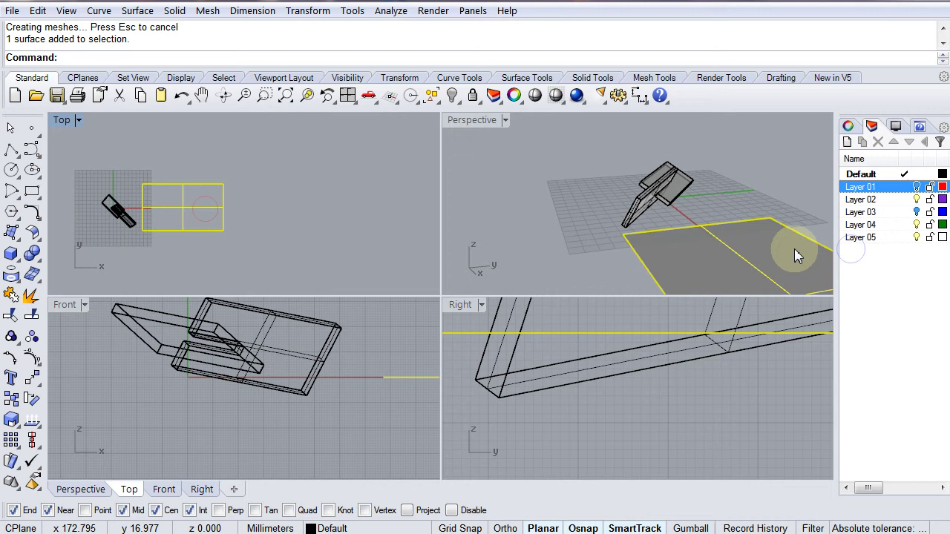
click(550, 215)
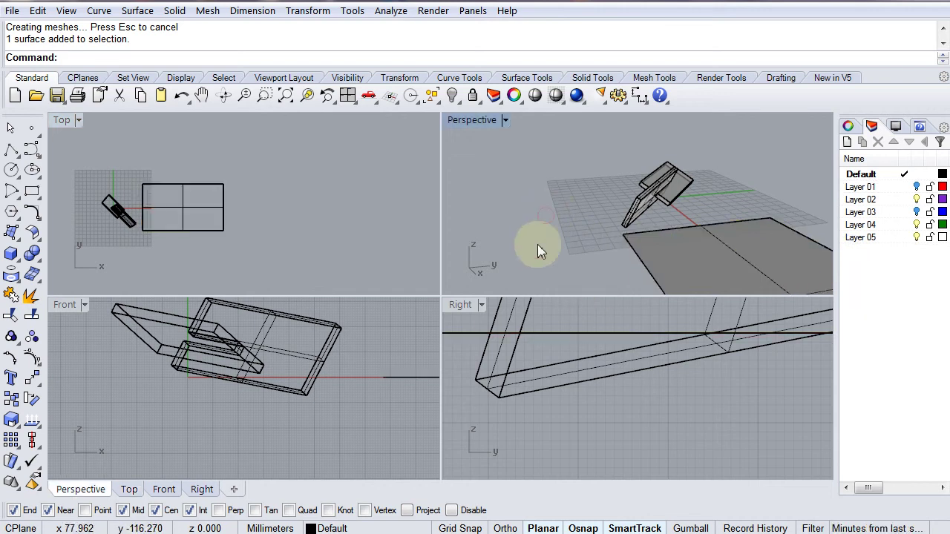
right_drag(357, 224, 319, 194)
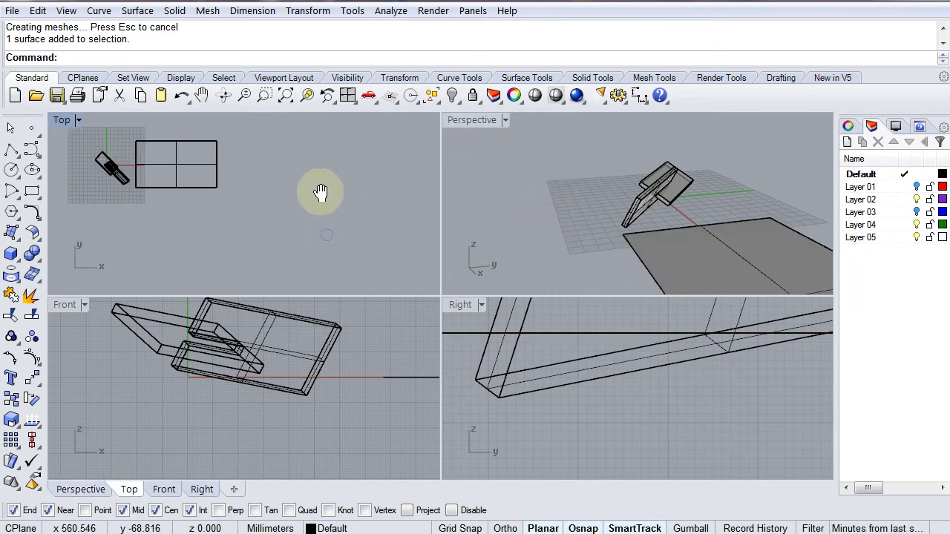
right_drag(615, 205, 640, 204)
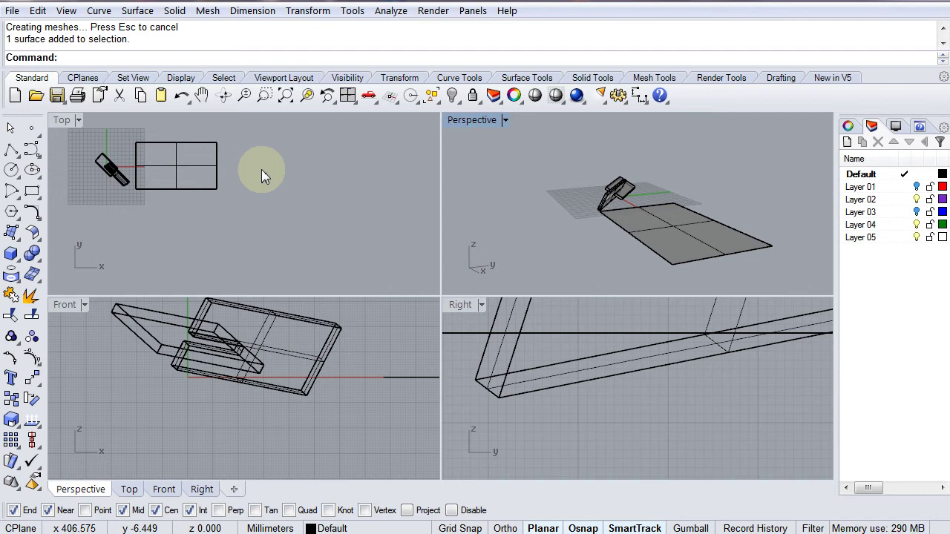
scroll(239, 195, down, 1)
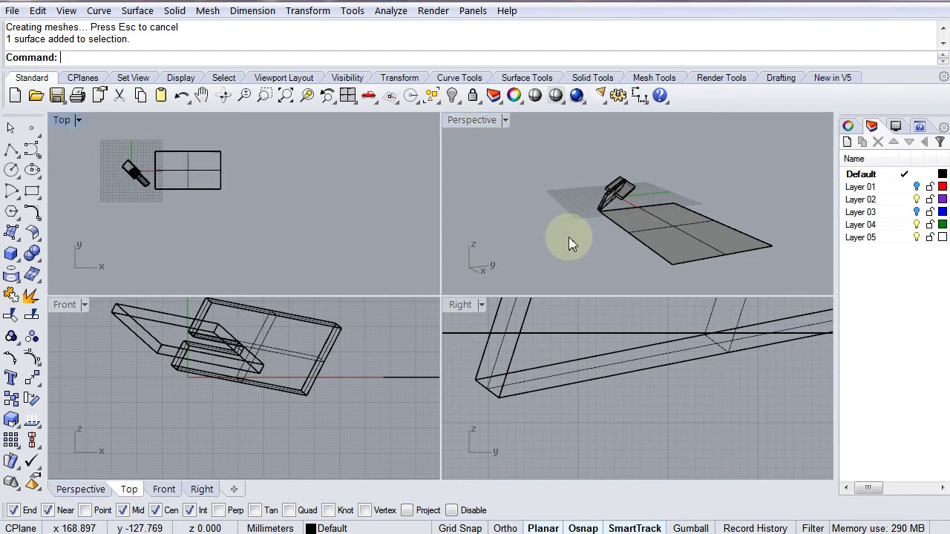
Compare the plane surface with the tilted slotted plate in the Top and Perspective views, highlighting each and then clearing the selection.
right_drag(197, 229, 275, 260)
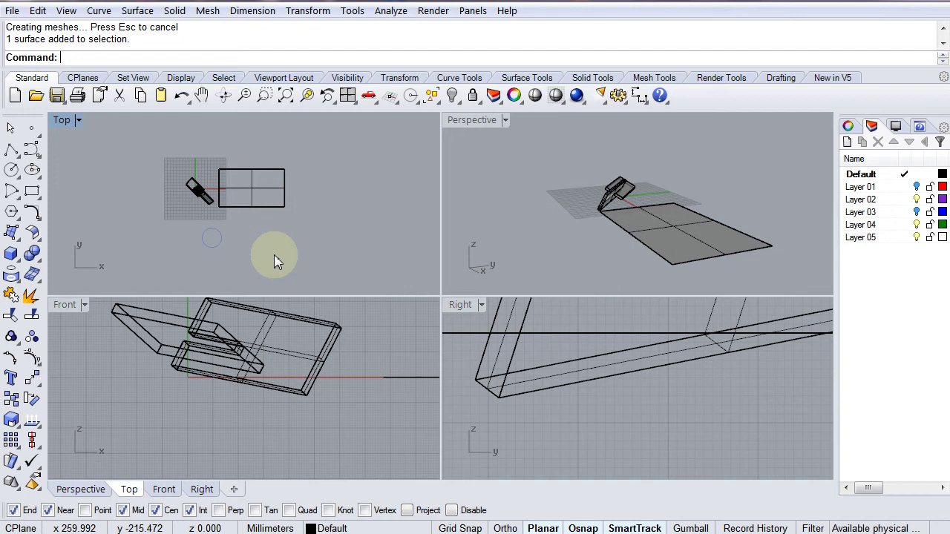
scroll(199, 199, up, 1)
scroll(199, 199, up, 4)
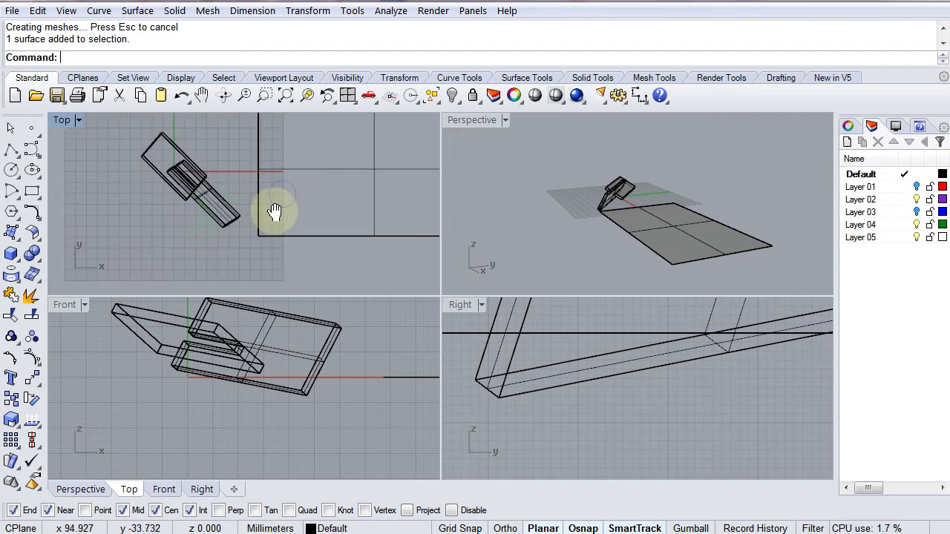
right_drag(699, 198, 562, 218)
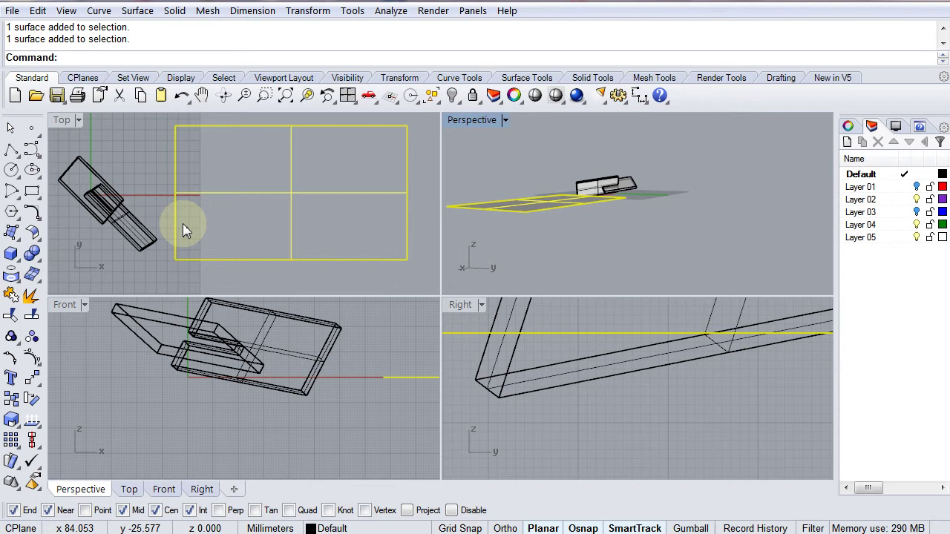
click(130, 236)
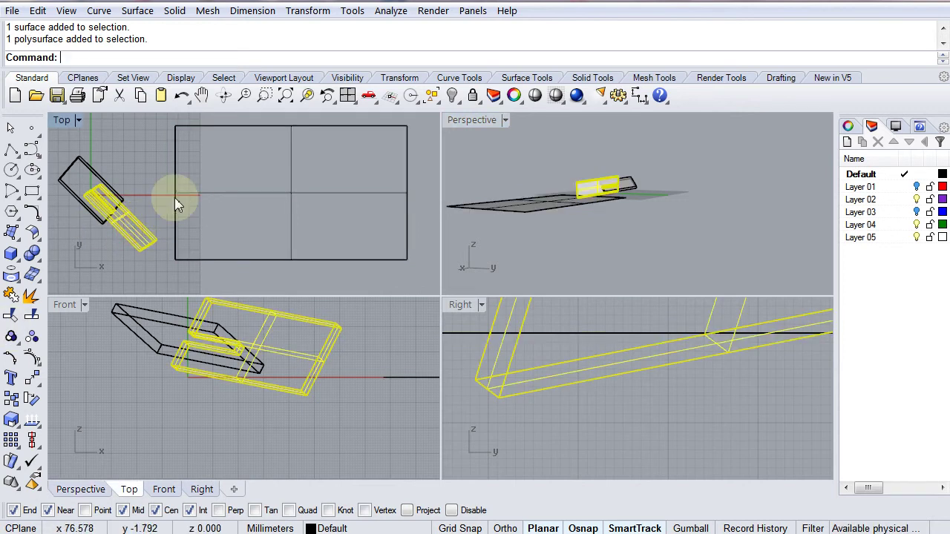
key(Escape)
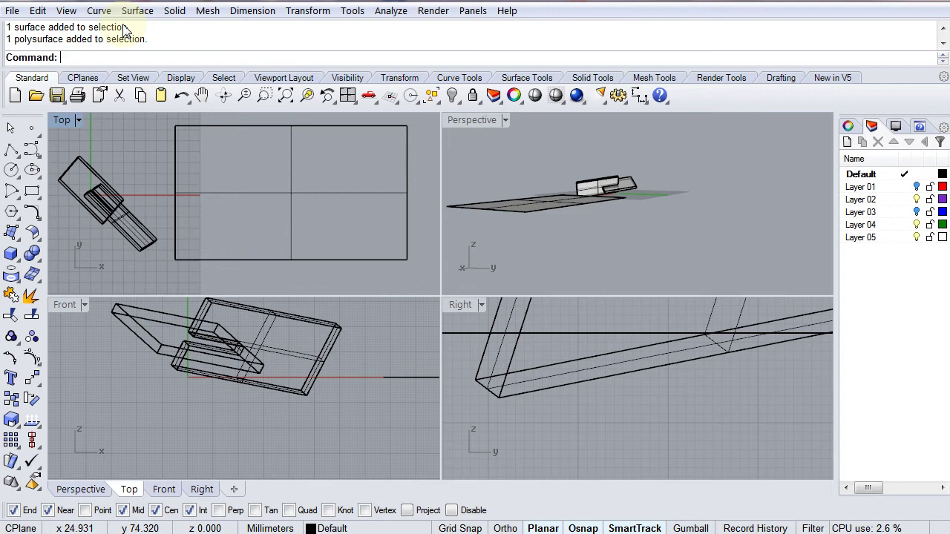
click(296, 11)
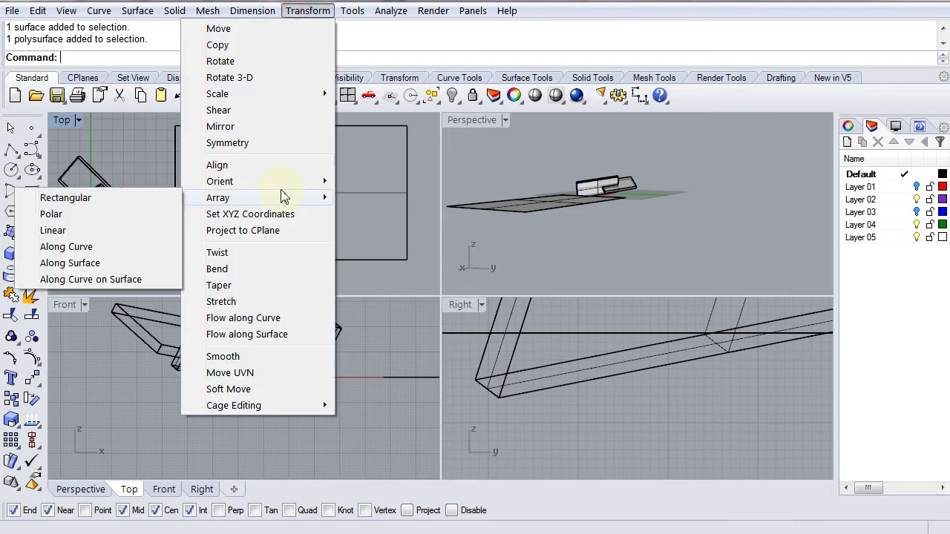
mouse_move(281, 185)
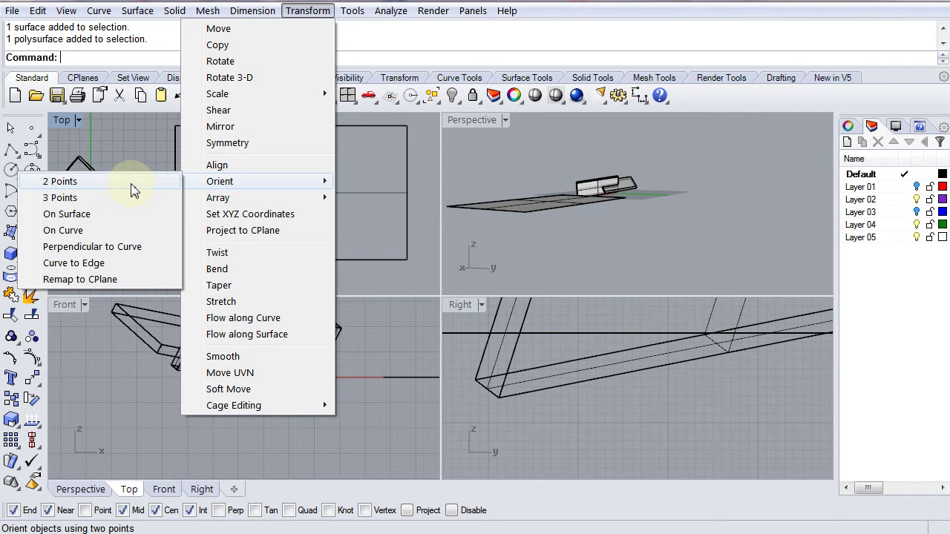
click(131, 148)
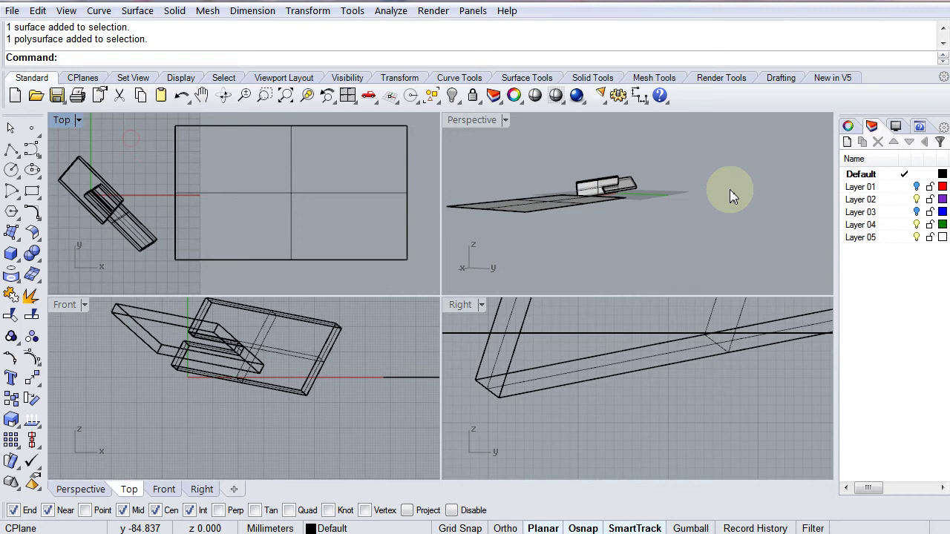
right_drag(647, 222, 634, 208)
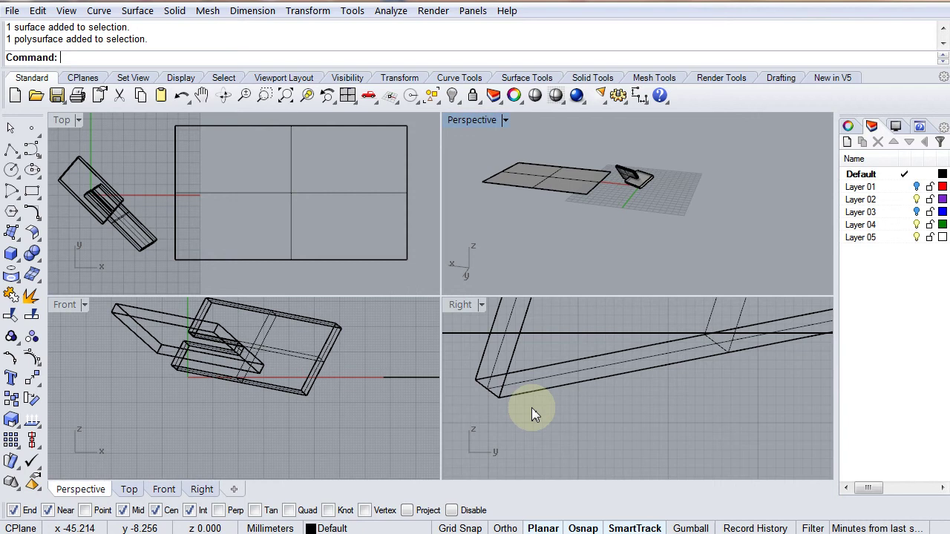
right_drag(583, 233, 583, 187)
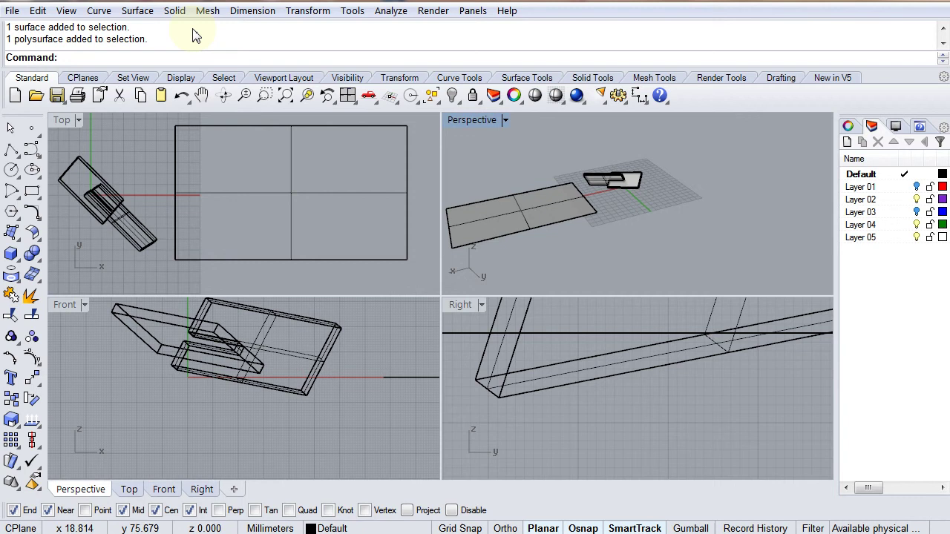
Start a three-point orient of the slotted plate, using the lower corner of its unslotted end as the first reference point.
click(306, 12)
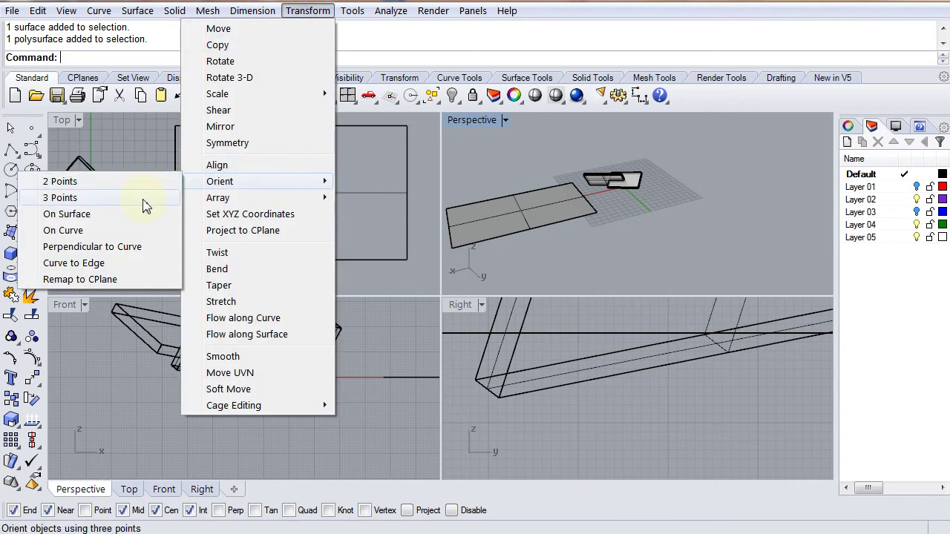
click(145, 199)
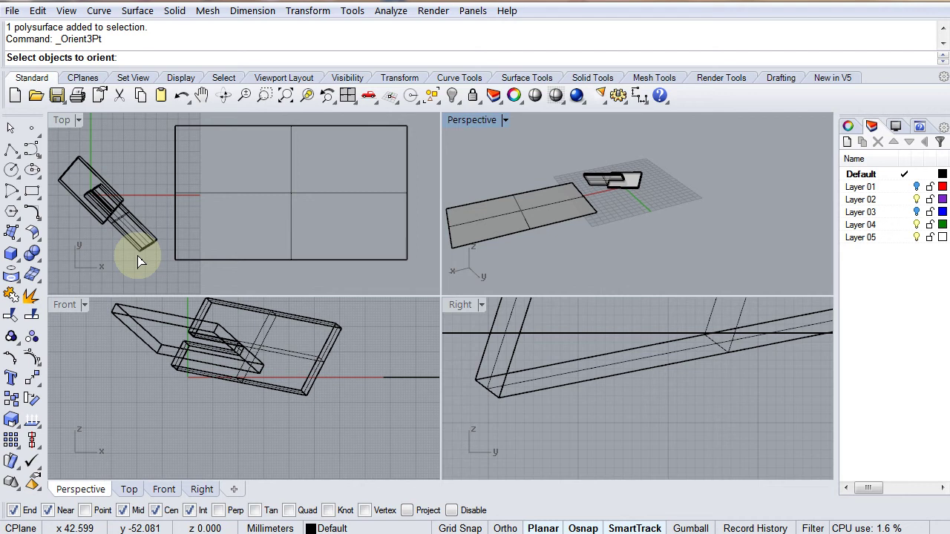
right_drag(141, 260, 146, 226)
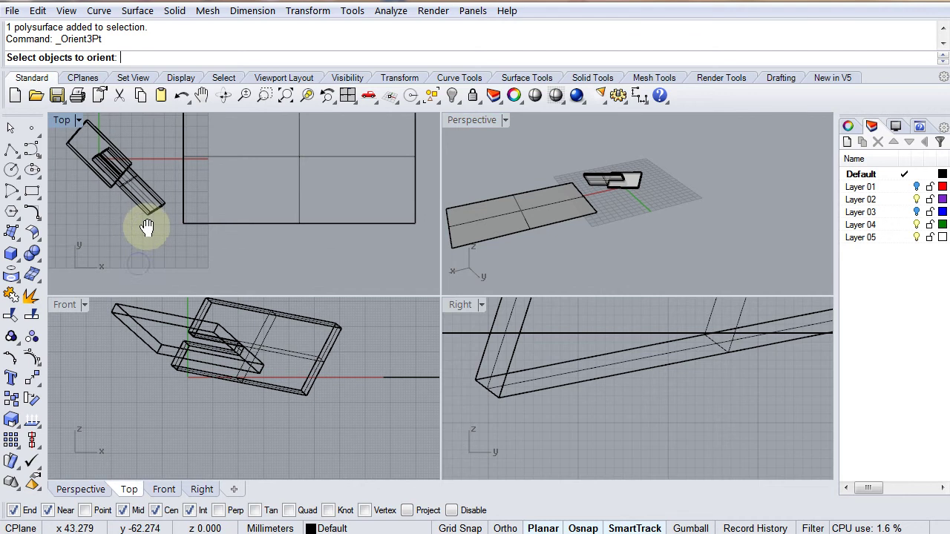
click(194, 334)
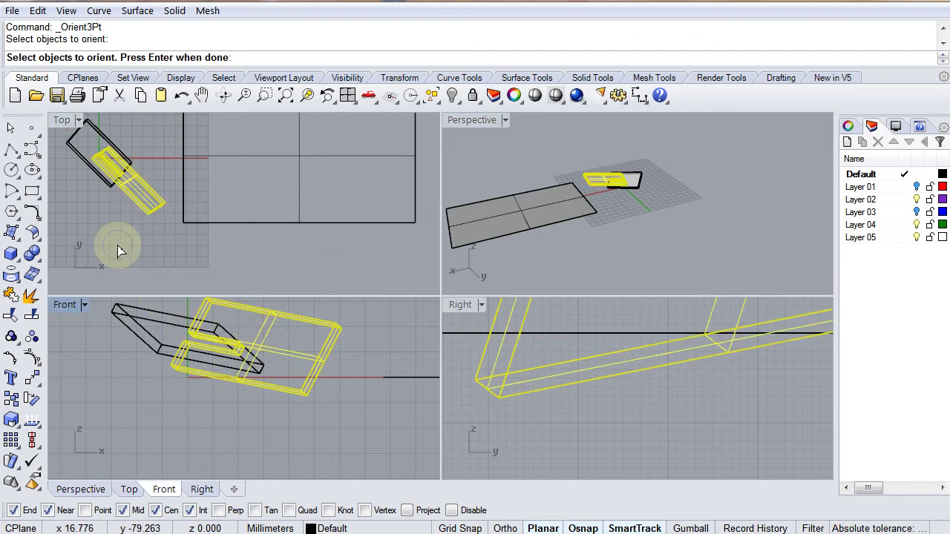
right_click(119, 251)
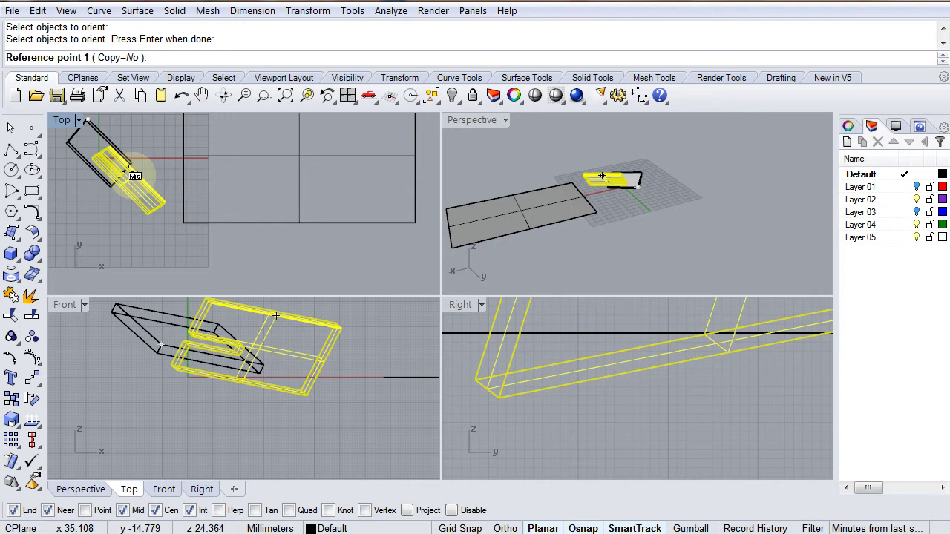
scroll(583, 171, up, 5)
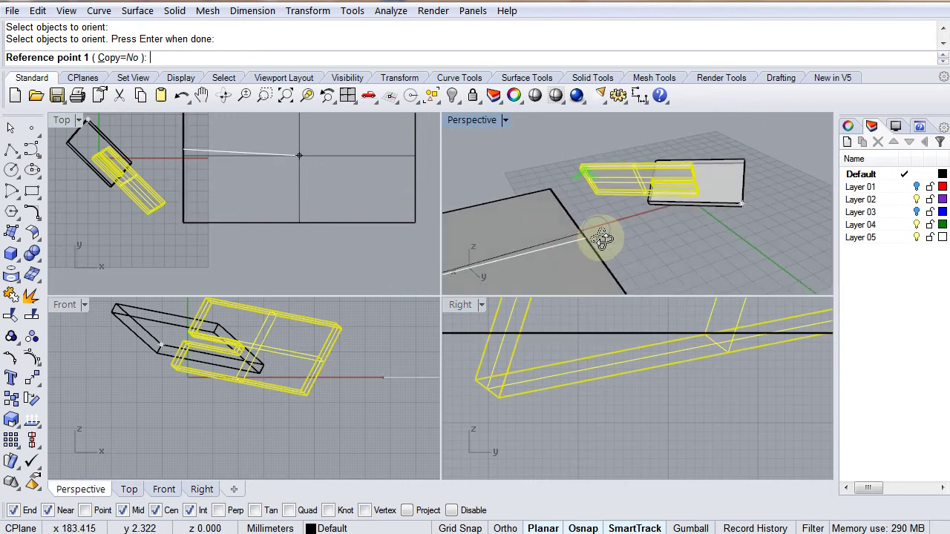
mouse_move(603, 238)
right_down()
mouse_move(594, 244)
mouse_move(577, 173)
mouse_move(625, 208)
mouse_move(588, 230)
right_up()
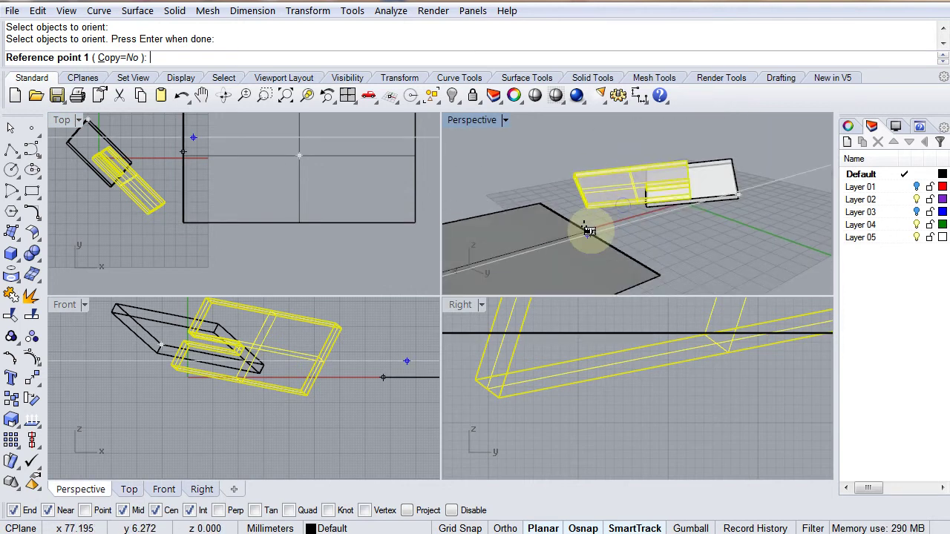
scroll(591, 222, up, 5)
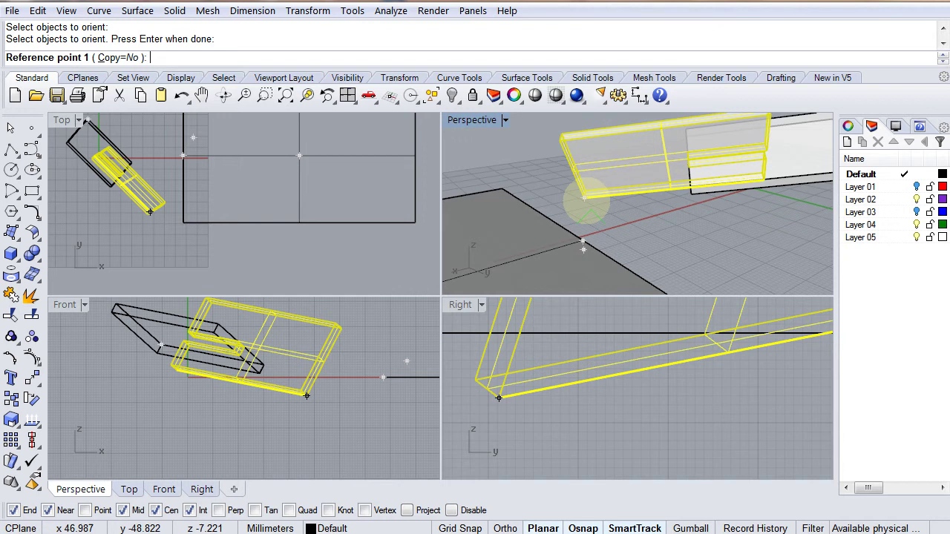
scroll(585, 198, up, 3)
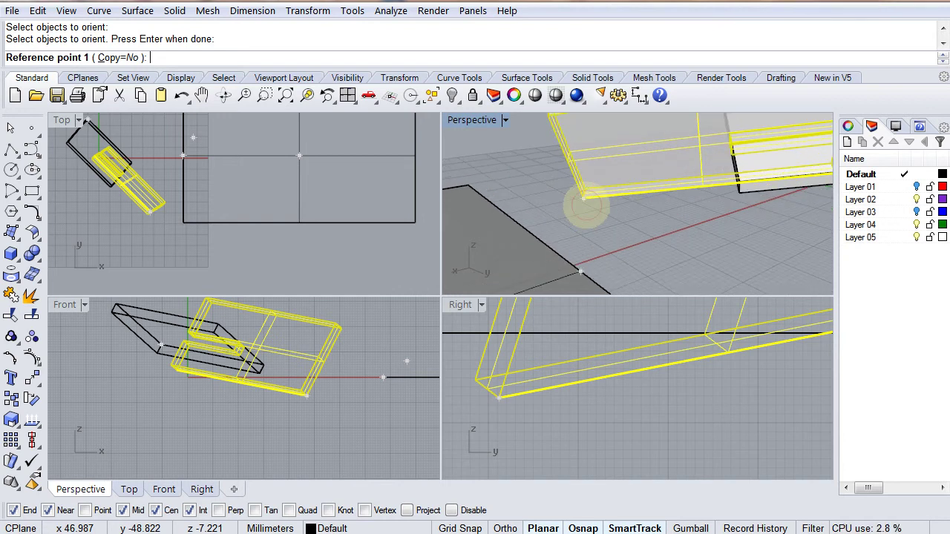
click(584, 202)
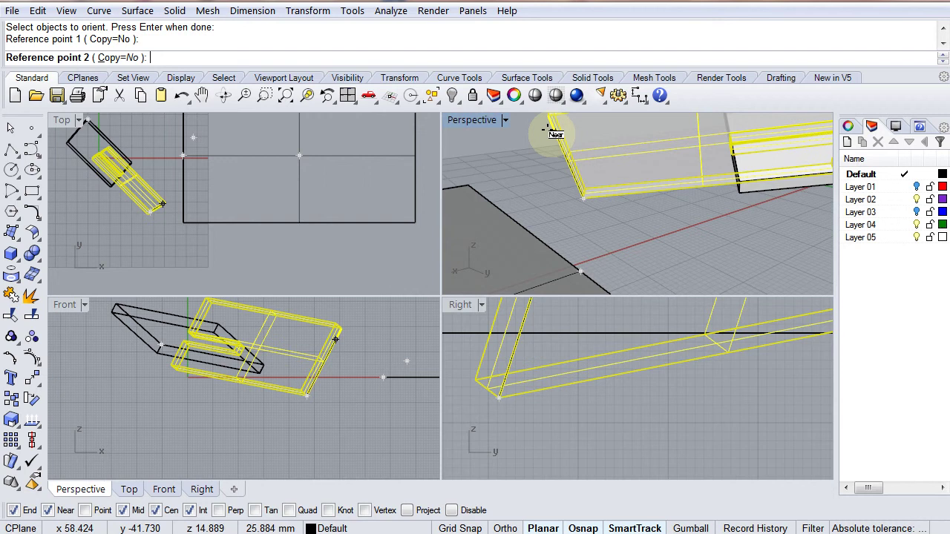
Set the second reference point at the upper corner of the plate's unslotted end and the third at the far end of its bottom edge.
right_drag(550, 126, 534, 155)
double_click(462, 122)
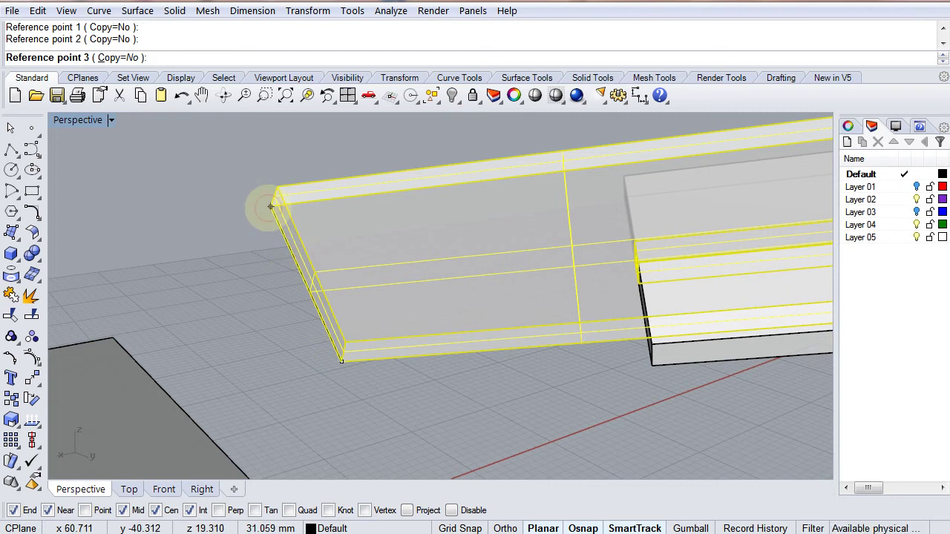
scroll(546, 341, down, 3)
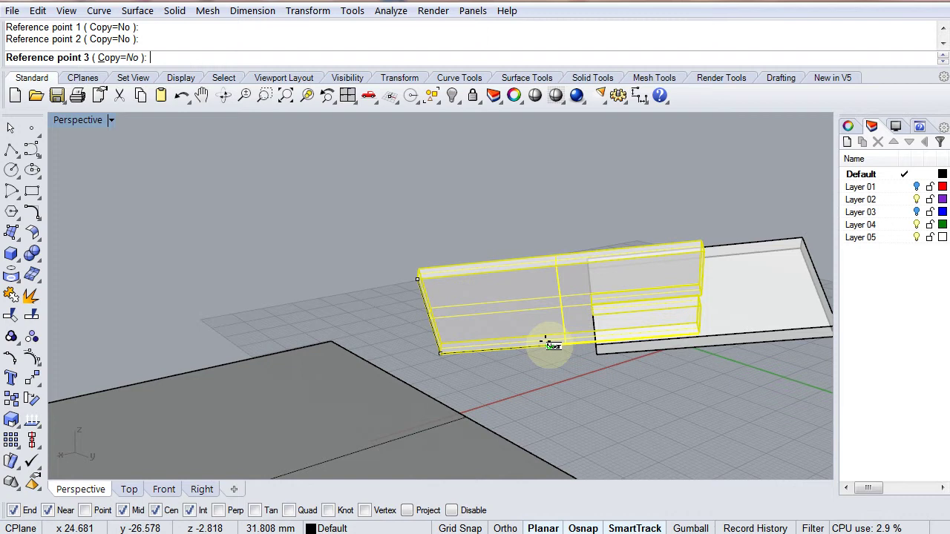
right_drag(546, 340, 755, 383)
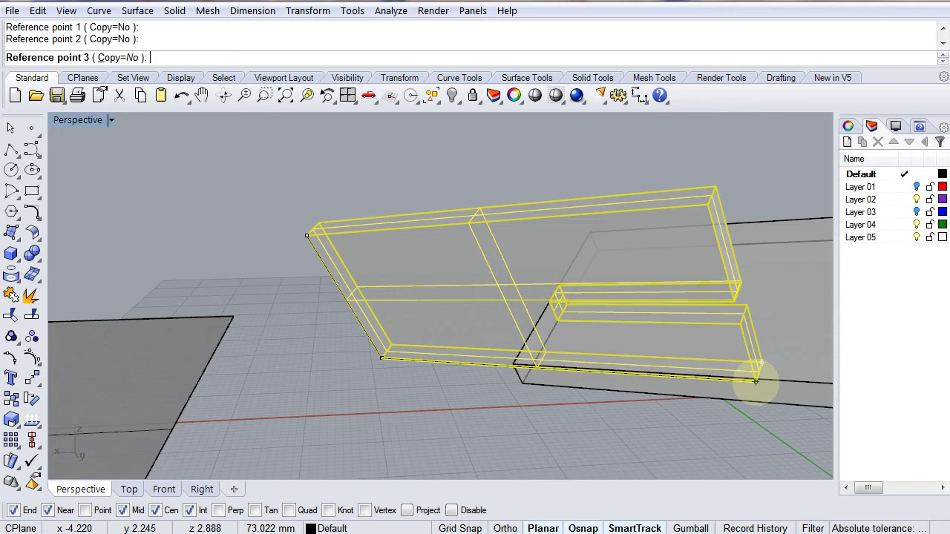
click(754, 381)
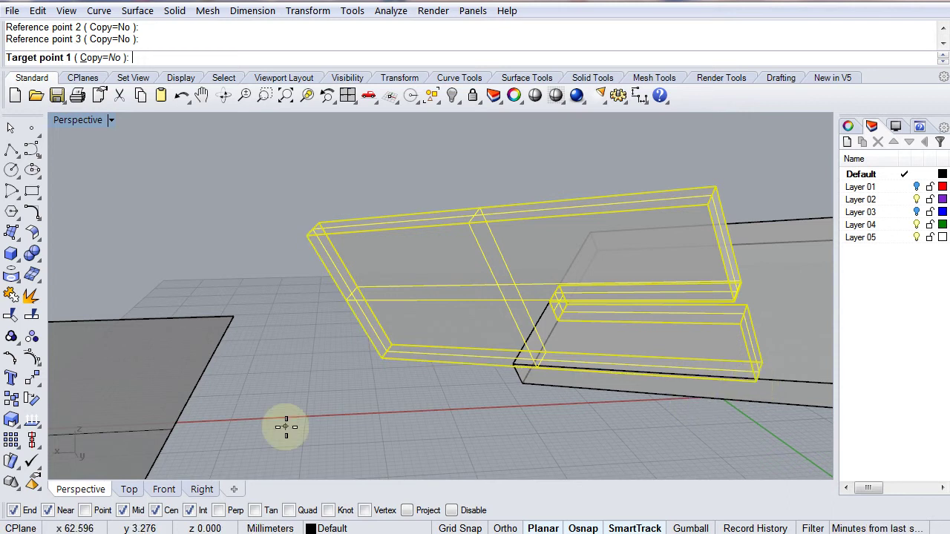
Lay the slotted plate on the plane surface, targeting its nearest corner, the far corner along the long edge, and the other corner of the short edge.
scroll(282, 423, down, 8)
right_drag(313, 417, 183, 456)
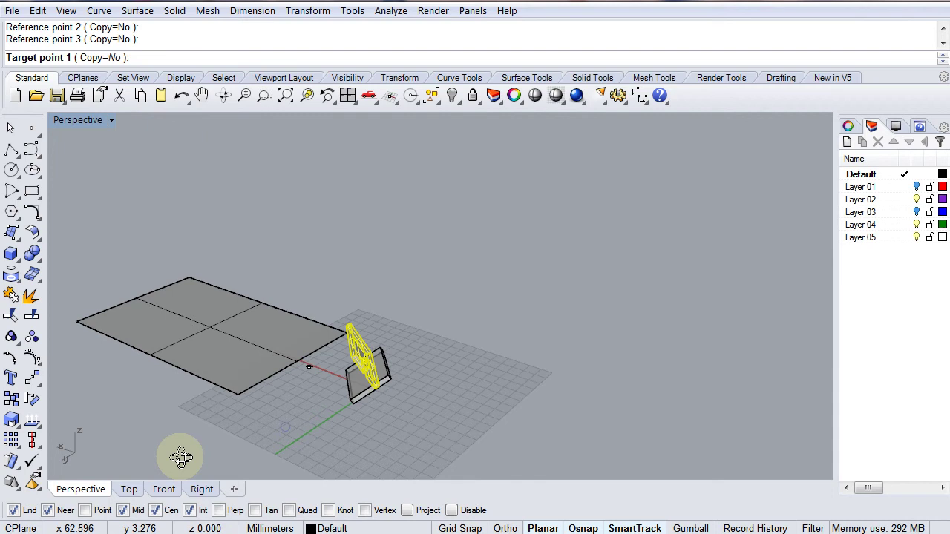
click(235, 398)
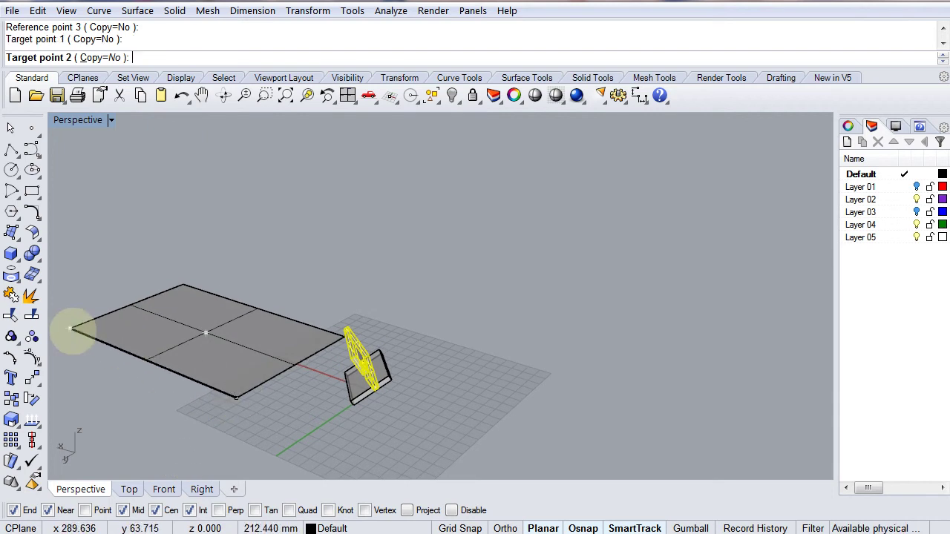
click(71, 328)
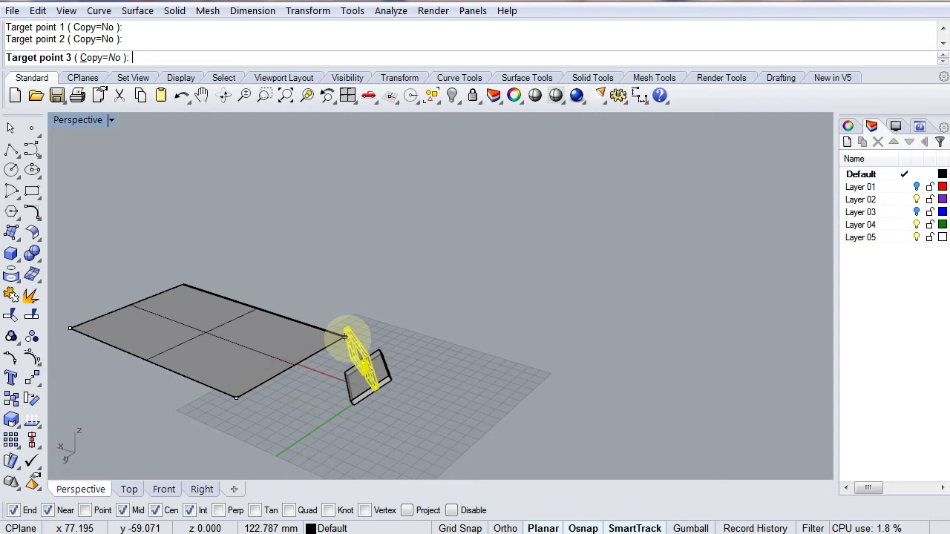
right_drag(345, 338, 339, 330)
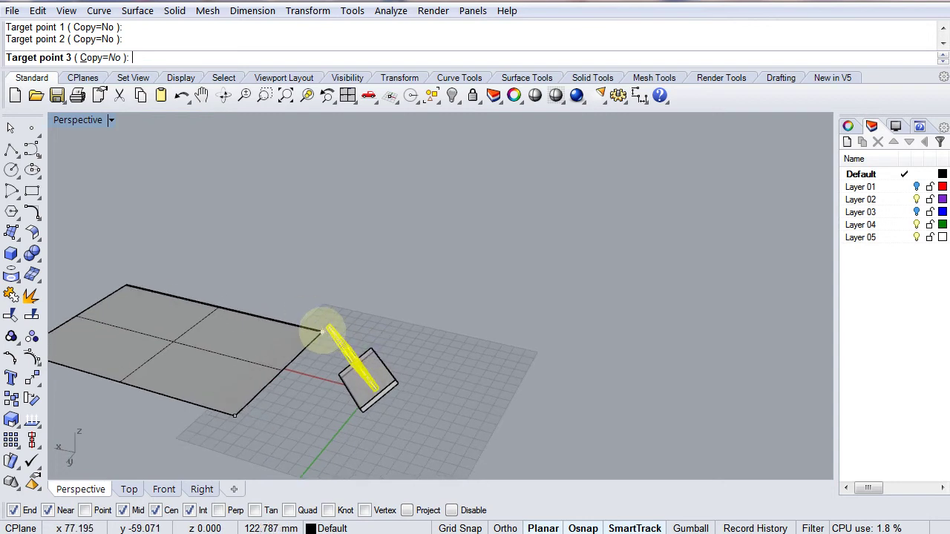
click(321, 330)
right_drag(272, 388, 689, 462)
scroll(299, 395, up, 3)
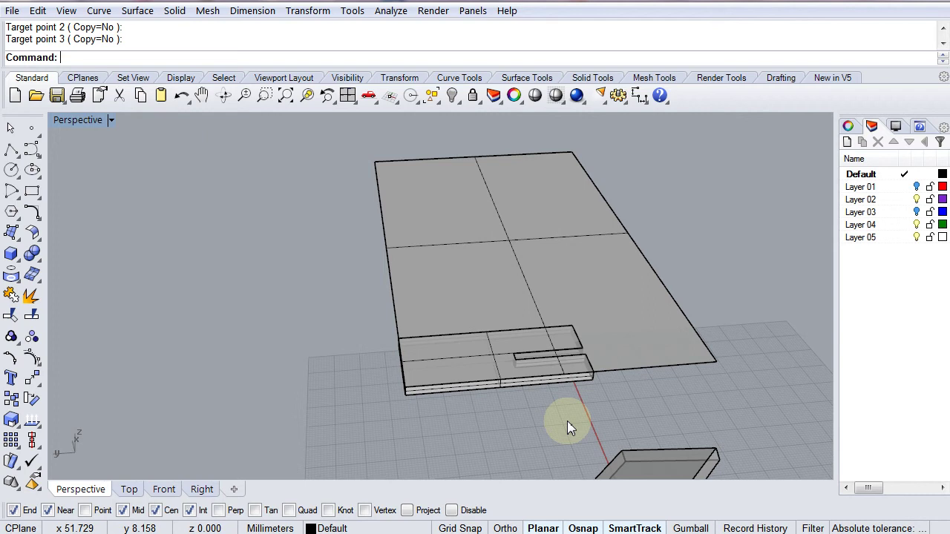
Undo the three-point orient of the slotted plate.
key(ctrl+z)
right_drag(464, 324, 470, 381)
right_drag(436, 421, 494, 324)
Restart the three-point orient of the slotted plate, referencing the unslotted end's lower and upper corners and the bottom edge's far end.
right_click(282, 206)
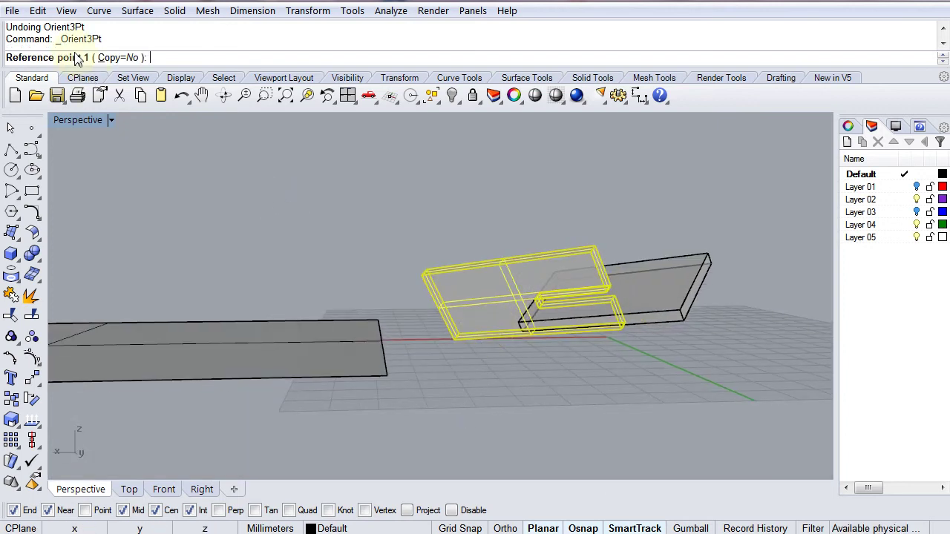
scroll(454, 340, up, 5)
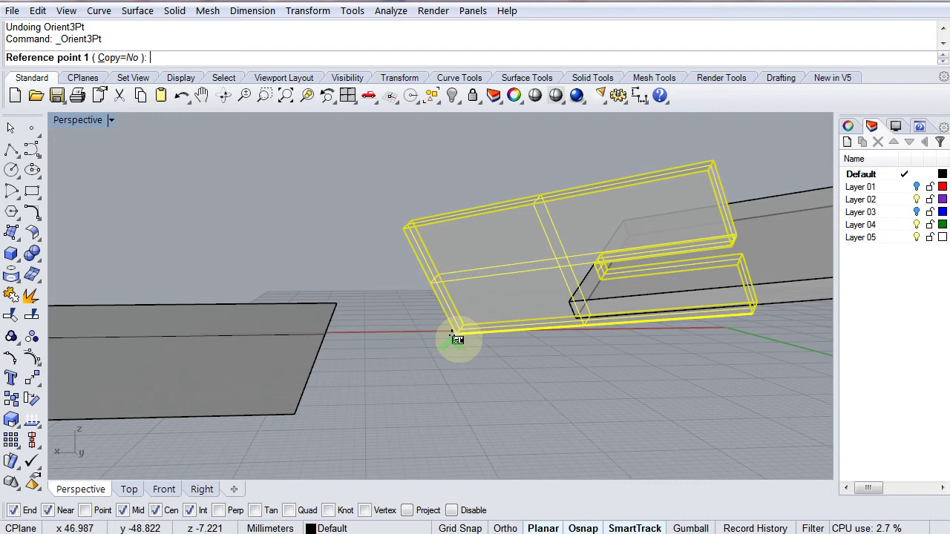
click(457, 337)
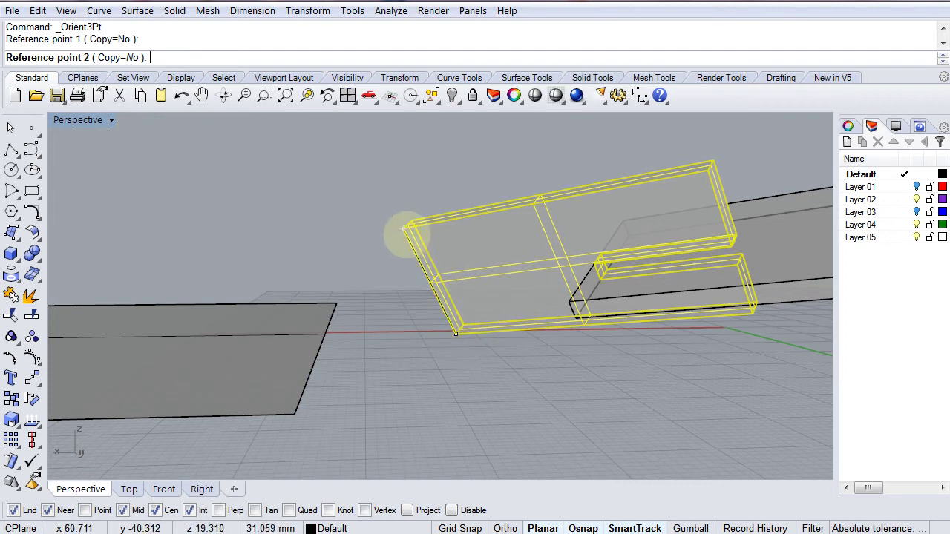
click(403, 229)
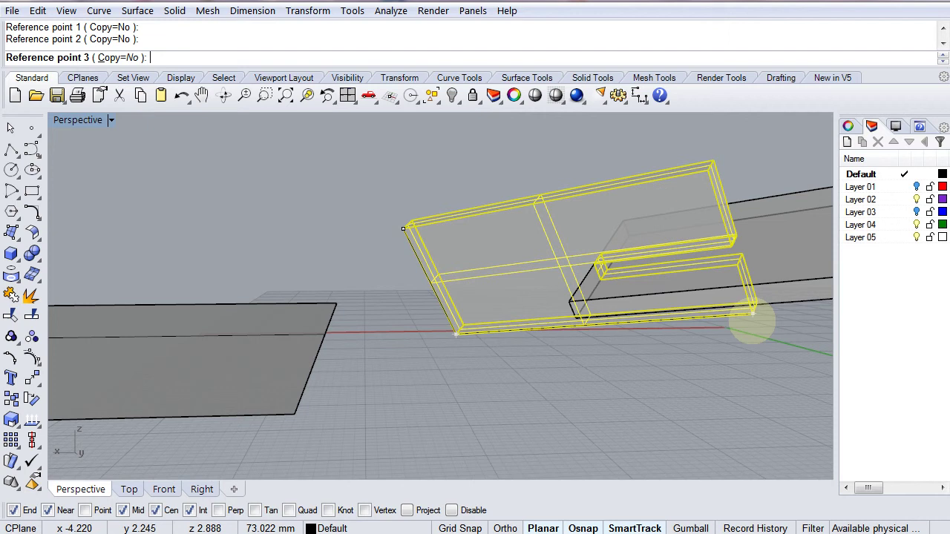
click(753, 314)
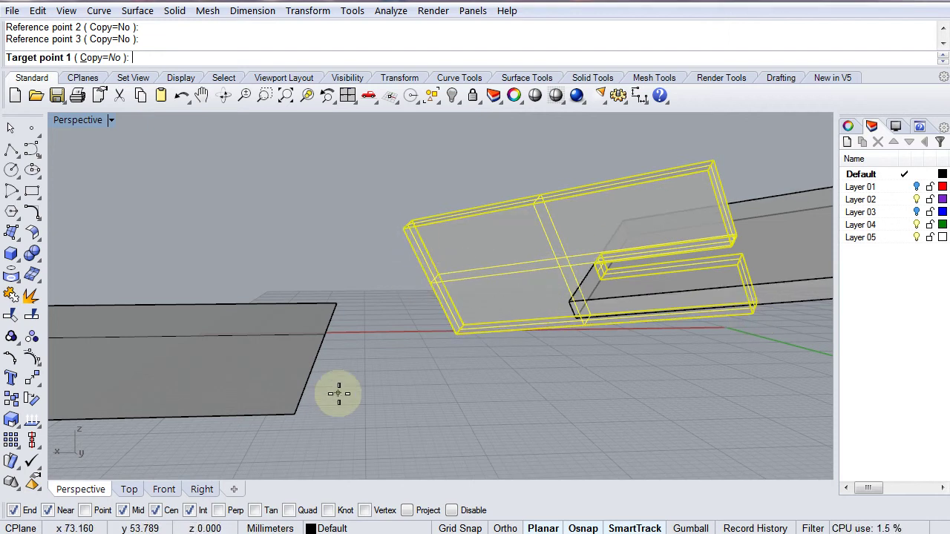
Orient the plate onto the plane surface, targeting its near corner, the far corner along the long edge, and the short edge's other corner.
right_drag(338, 393, 234, 409)
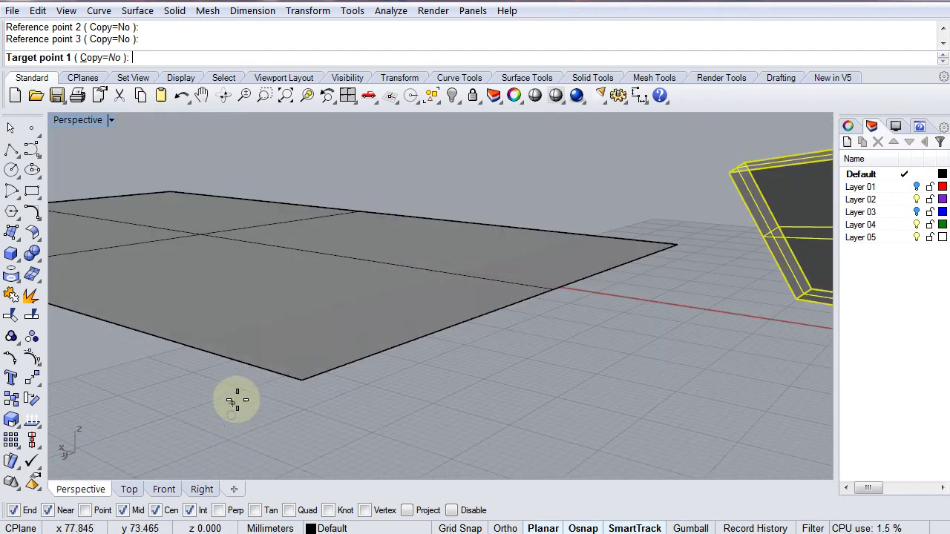
click(302, 380)
right_drag(299, 380, 335, 420)
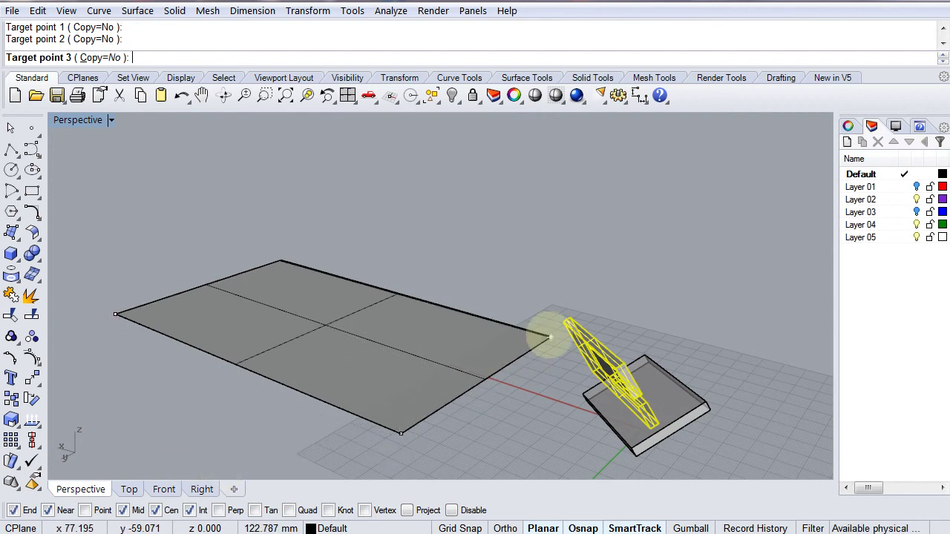
click(549, 337)
right_drag(431, 435, 446, 412)
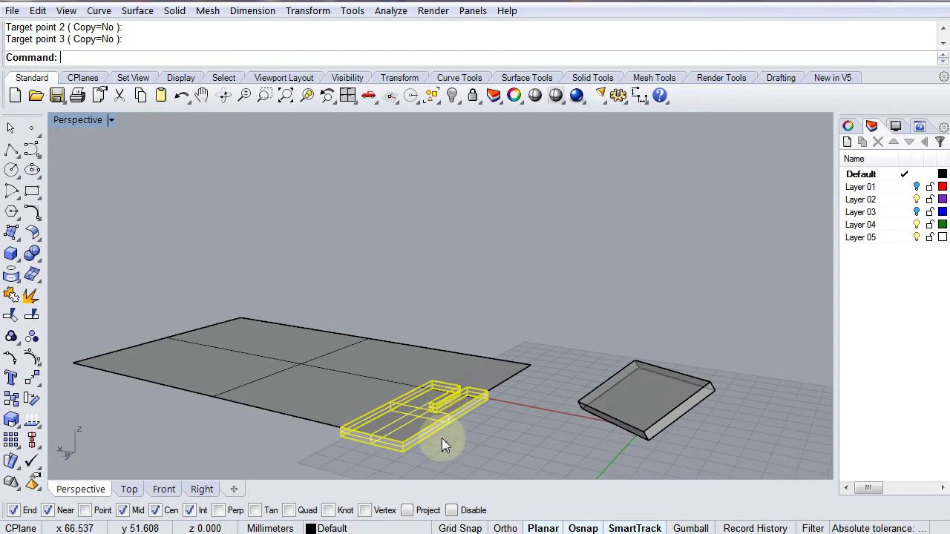
Undo the last three-point orient of the slotted plate.
key(ctrl+z)
right_drag(446, 441, 544, 382)
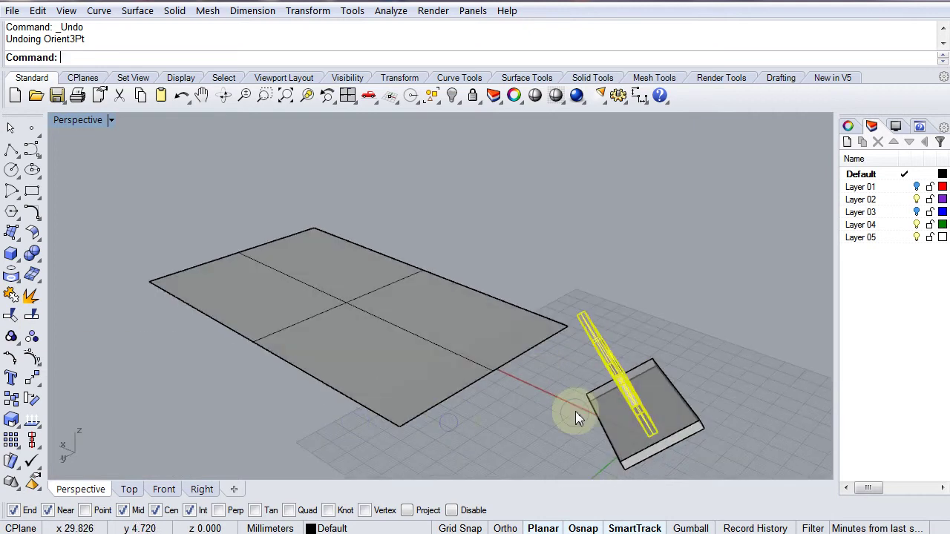
right_drag(577, 413, 663, 399)
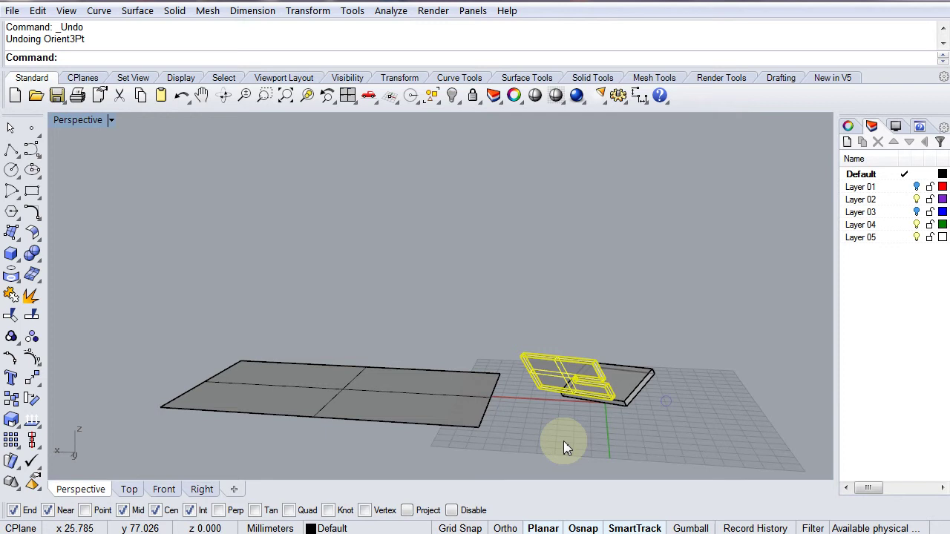
Delete the flat rectangular plane surface beside the interlocking plates.
right_drag(556, 409, 435, 350)
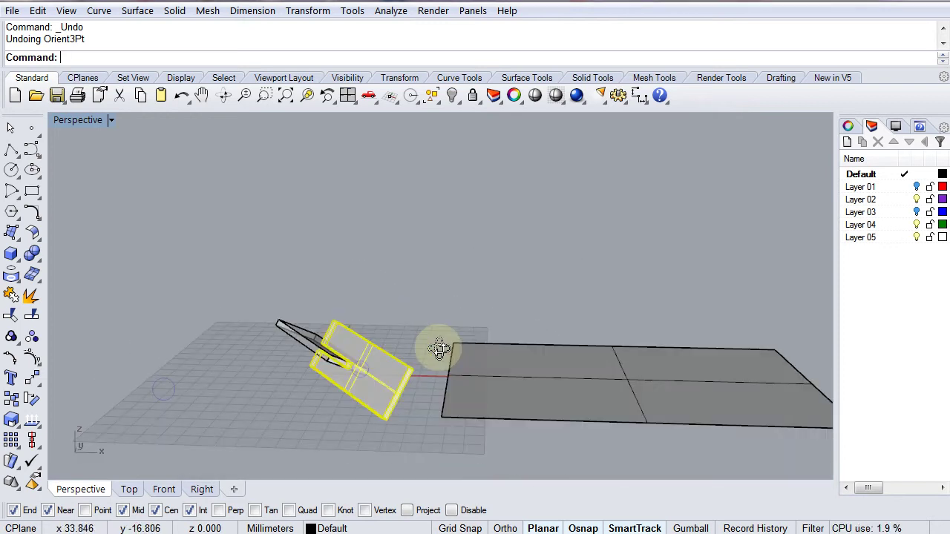
click(502, 391)
key(Delete)
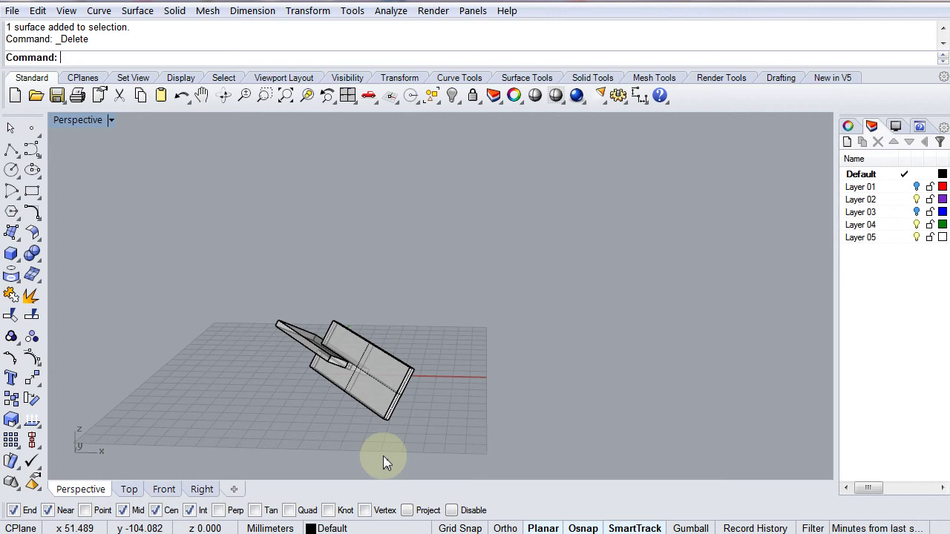
right_drag(393, 388, 381, 388)
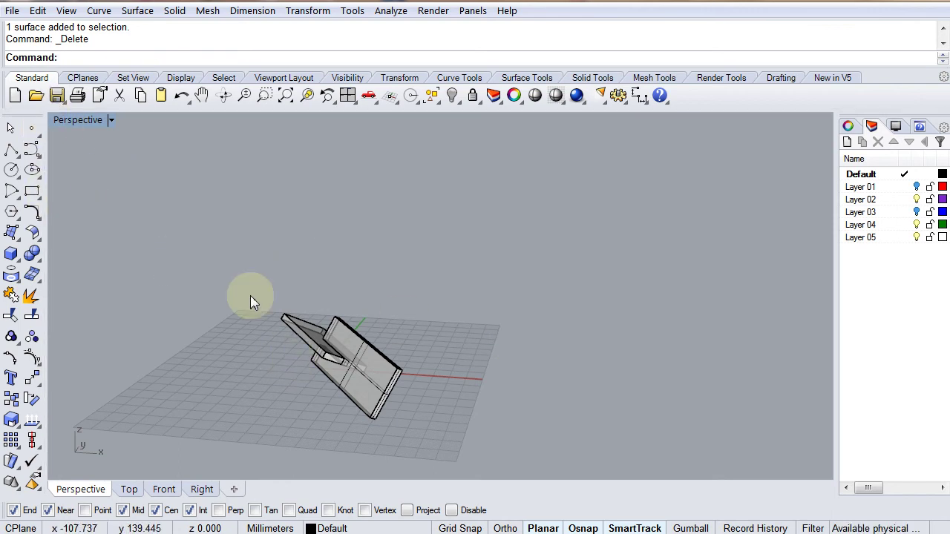
Explode the slotted plate polysurface into separate surfaces.
right_drag(418, 367, 380, 380)
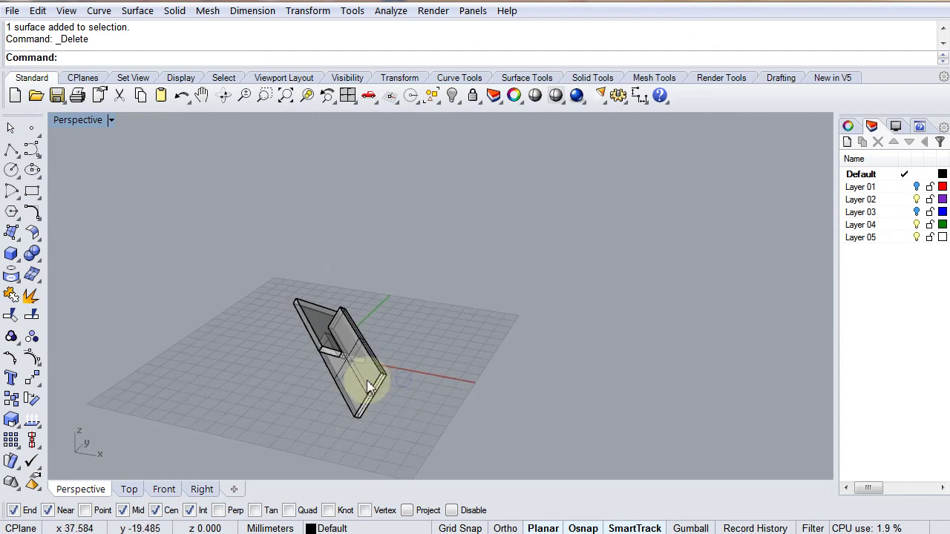
click(368, 374)
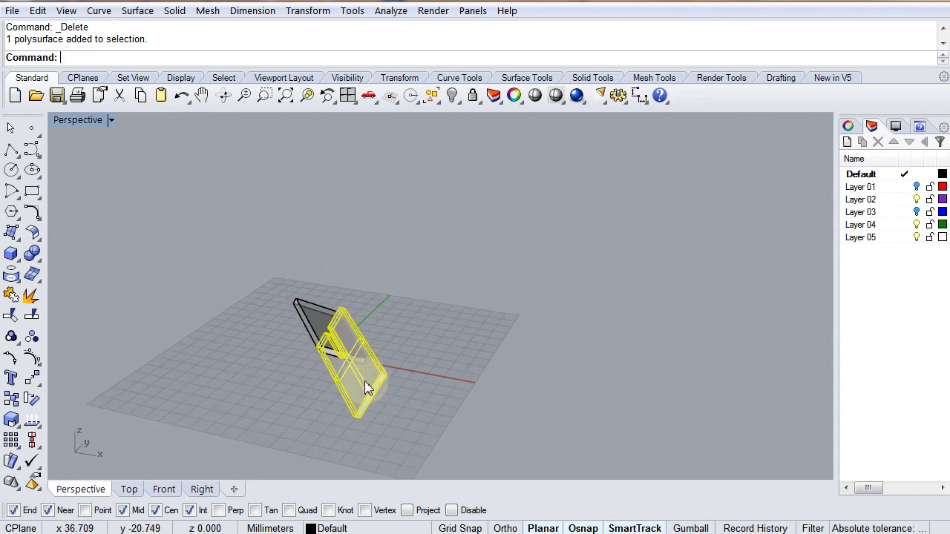
right_drag(365, 388, 461, 368)
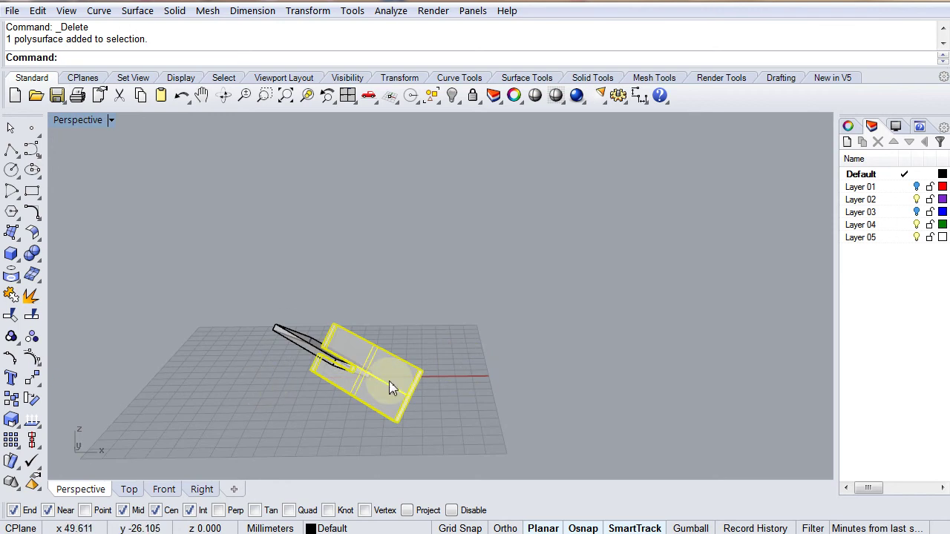
right_drag(395, 394, 363, 346)
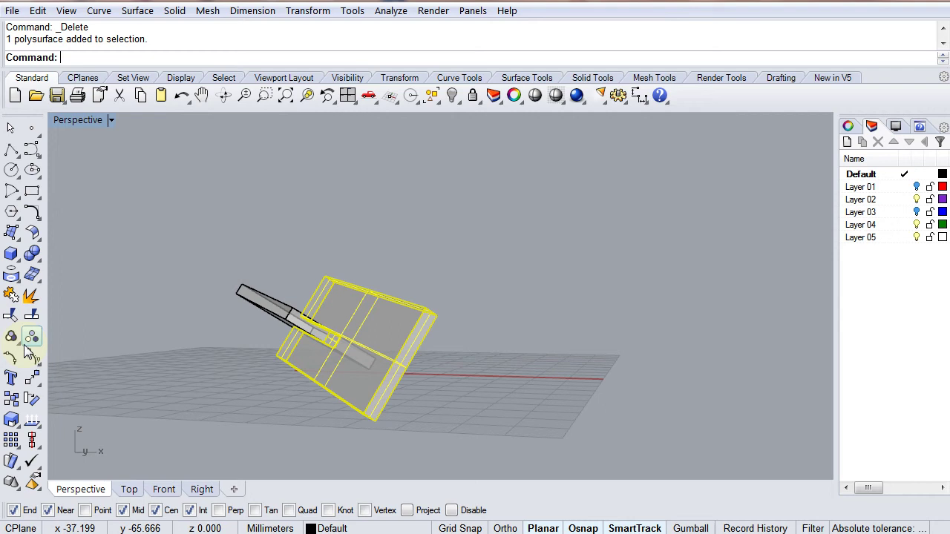
click(30, 297)
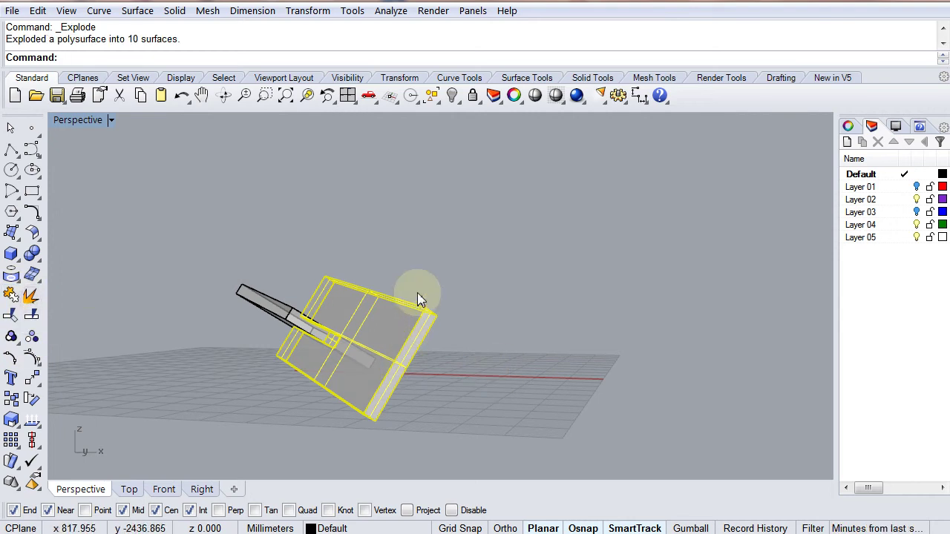
right_click(351, 202)
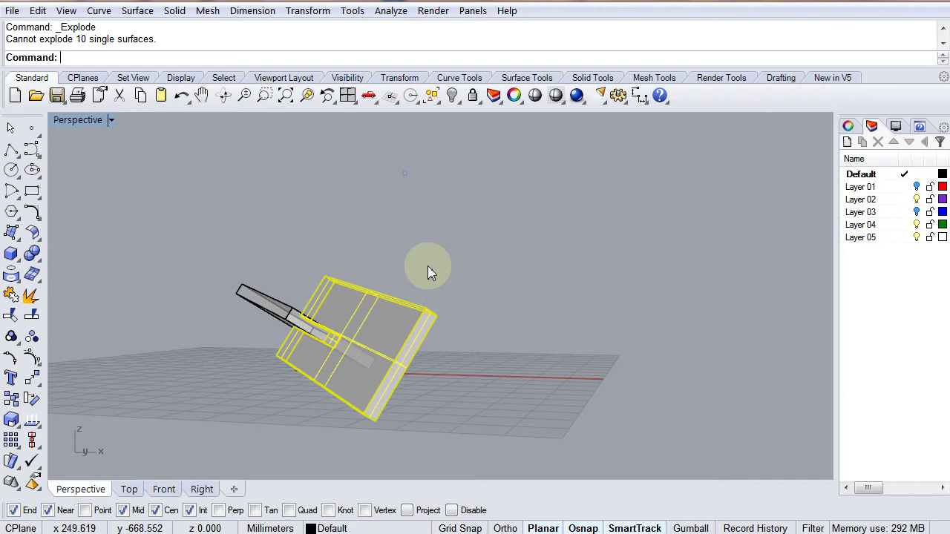
Unroll one large slotted face of the exploded plate onto the ground plane with UnrollSrf, without selecting any curves on it.
right_drag(425, 269, 403, 350)
click(376, 329)
right_drag(403, 281, 361, 319)
right_drag(355, 351, 524, 318)
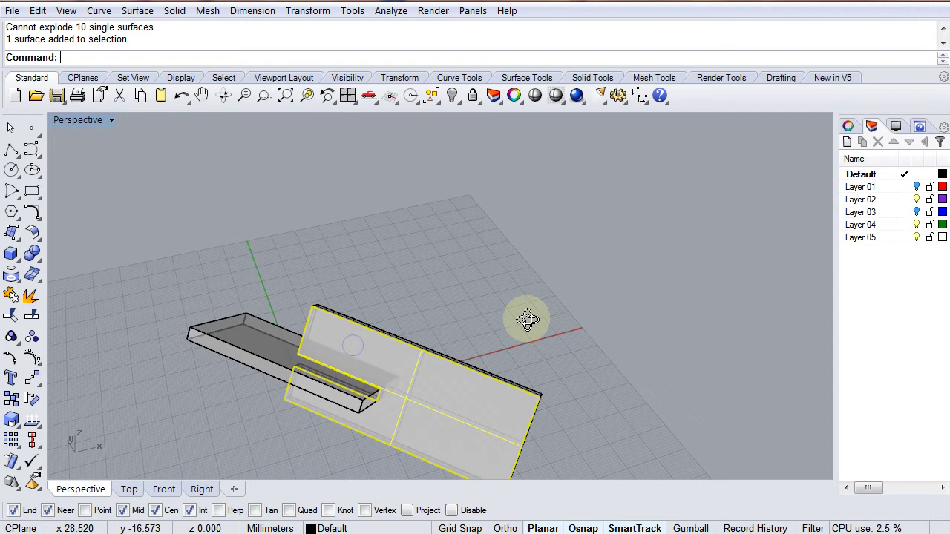
click(470, 414)
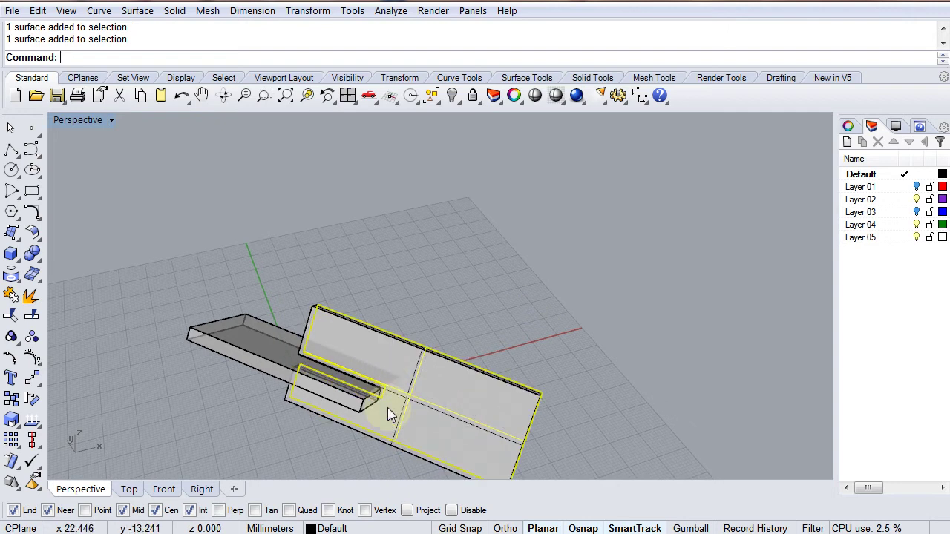
right_drag(425, 405, 462, 335)
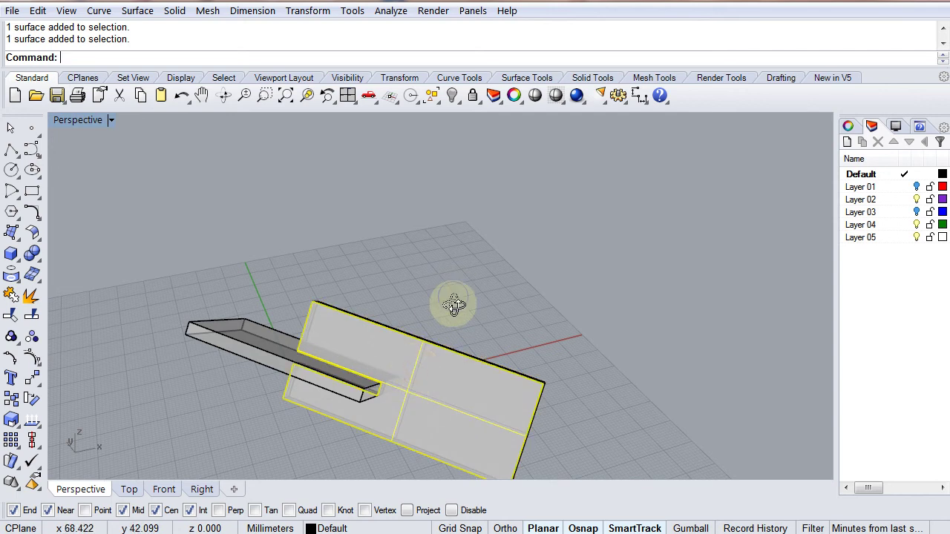
right_drag(451, 304, 349, 286)
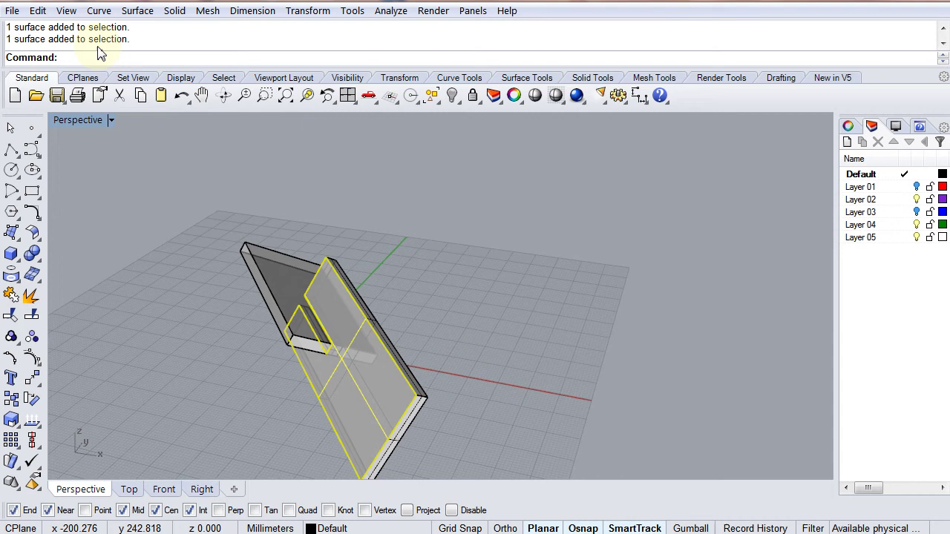
key(BackSpace)
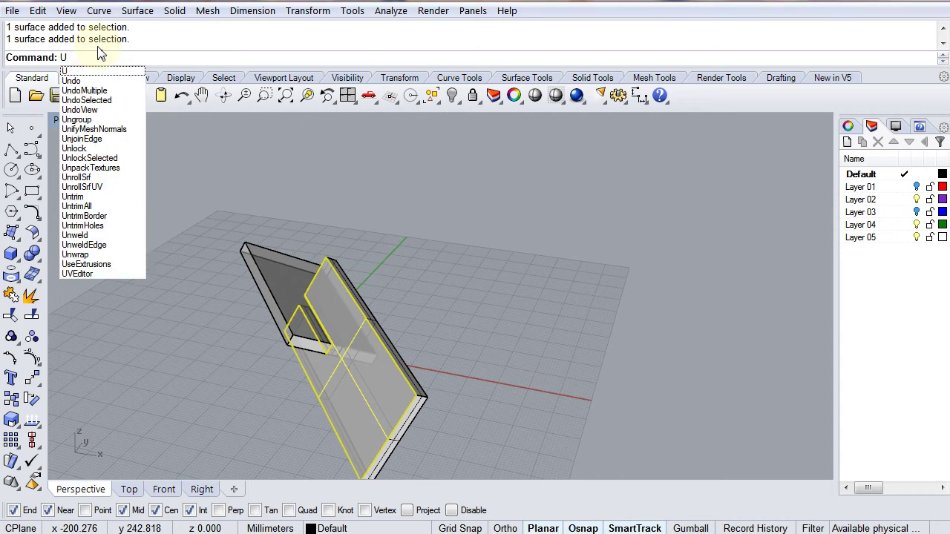
text(nrollSrf)
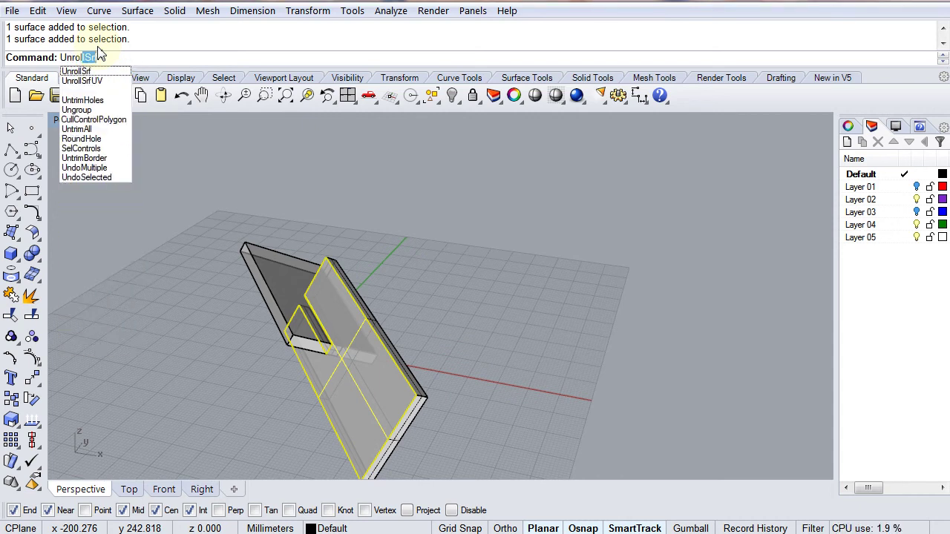
key(Return)
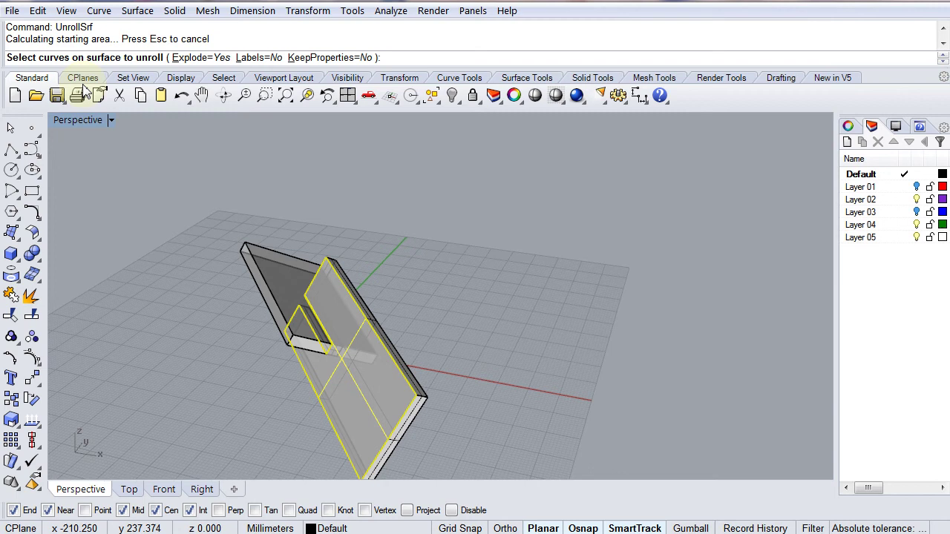
key(Return)
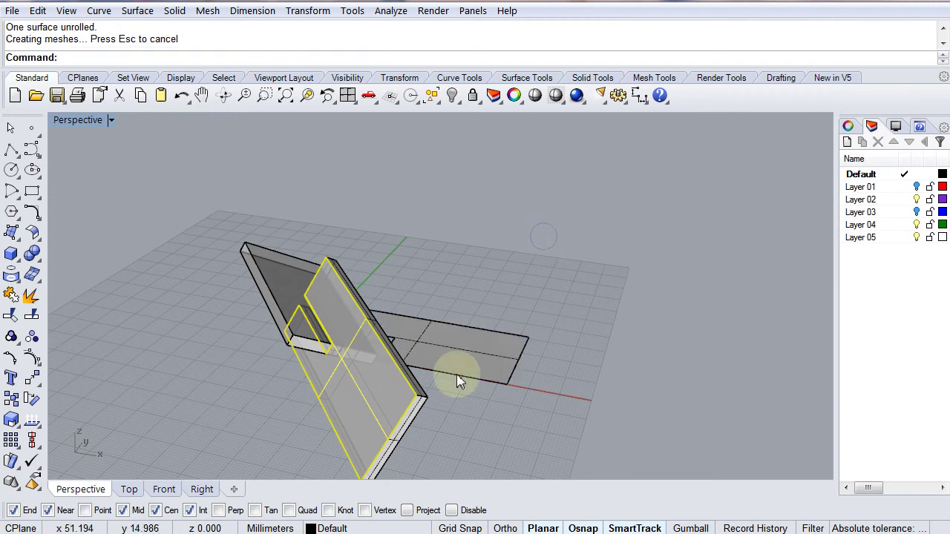
Move the unrolled slotted surface along the ground plane to a clear spot beside the interlocking plates.
right_drag(454, 377, 343, 368)
mouse_move(448, 361)
right_down()
mouse_move(494, 278)
mouse_move(496, 334)
mouse_move(462, 357)
right_up()
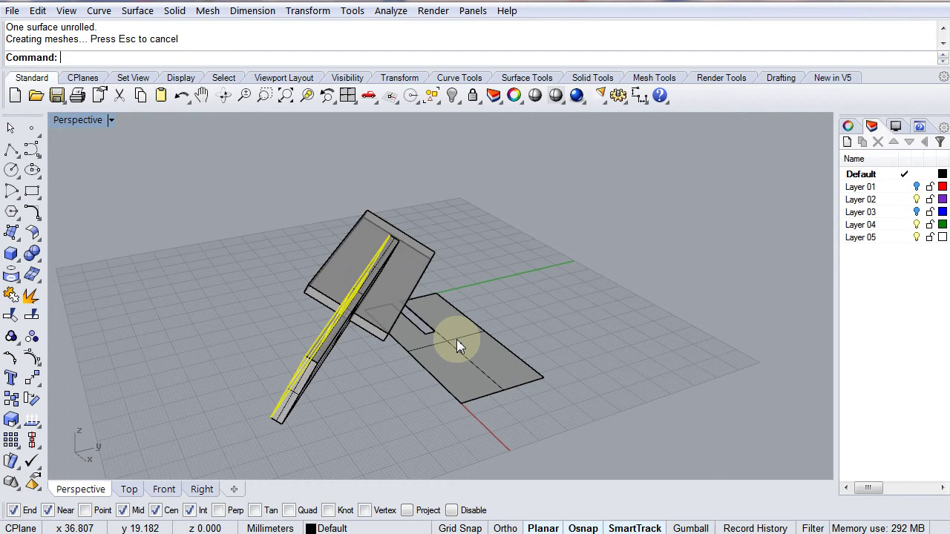
drag(457, 349, 543, 335)
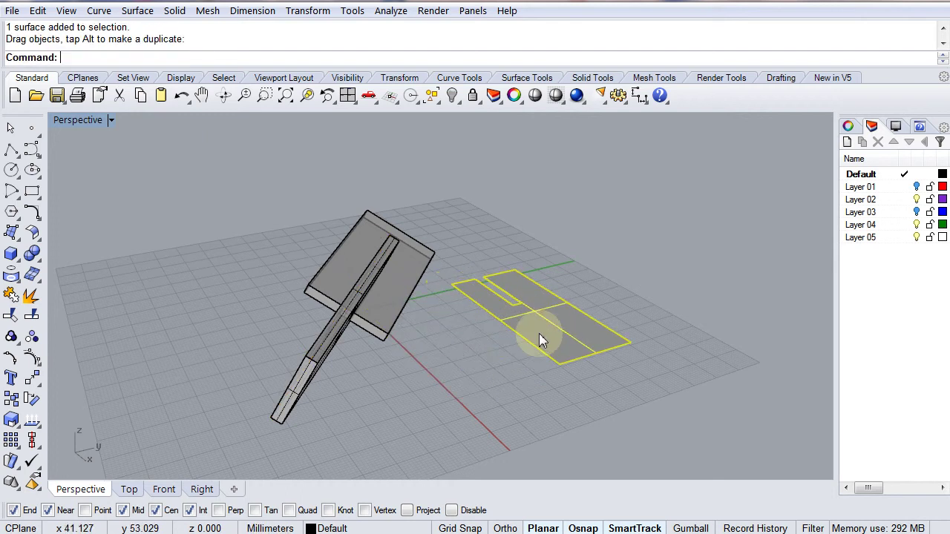
mouse_move(530, 391)
right_down()
mouse_move(615, 311)
mouse_move(604, 346)
mouse_move(541, 388)
right_up()
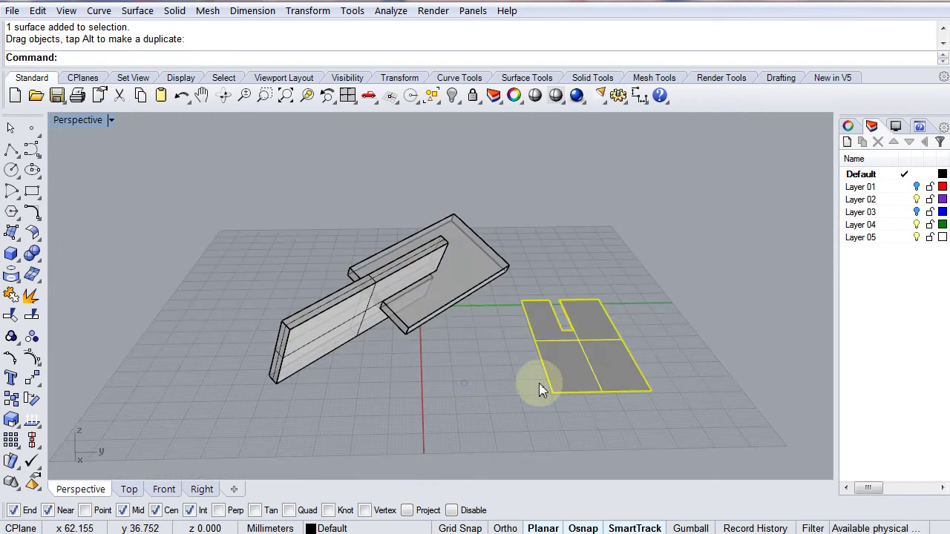
right_drag(602, 371, 98, 410)
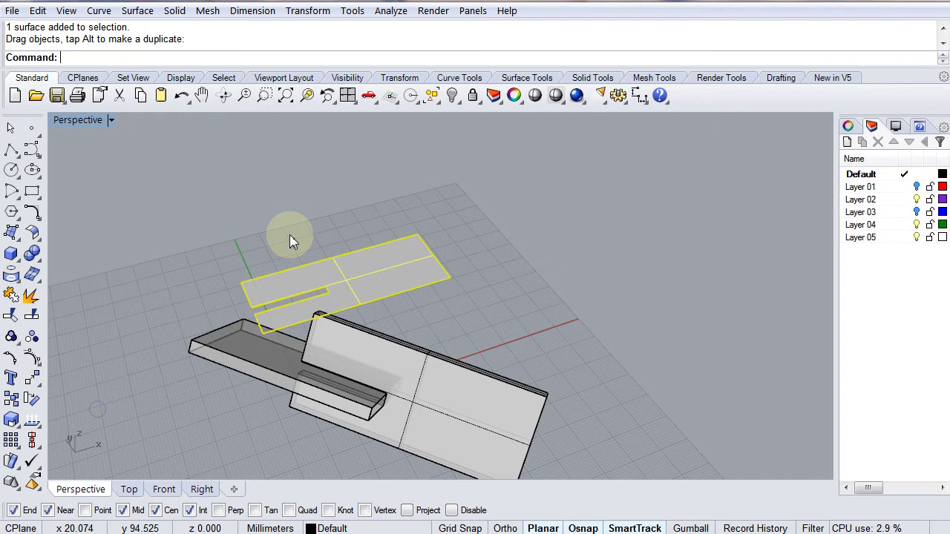
right_drag(331, 308, 418, 394)
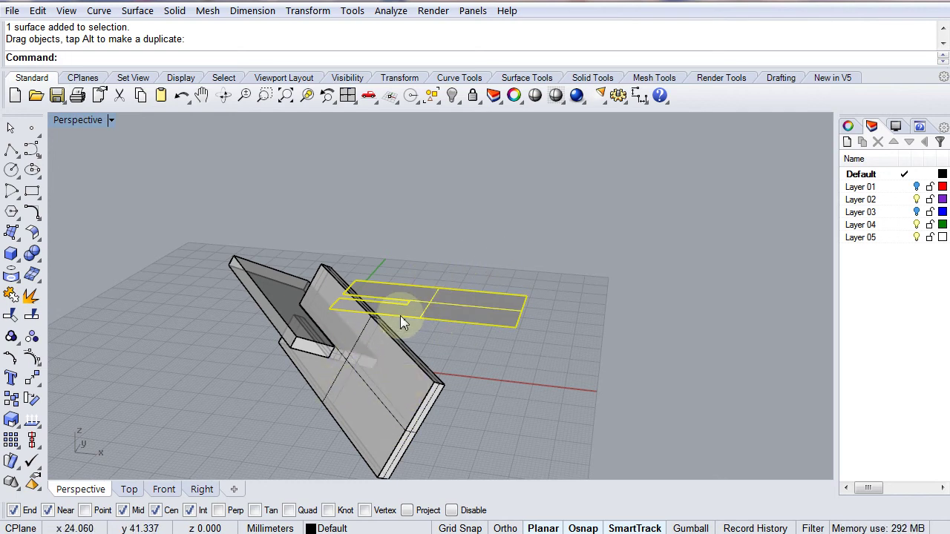
Draw an open free-form degree 3 curve with four control points on the ground plane beside the interlocking plates.
right_drag(463, 364, 112, 282)
right_drag(322, 333, 301, 323)
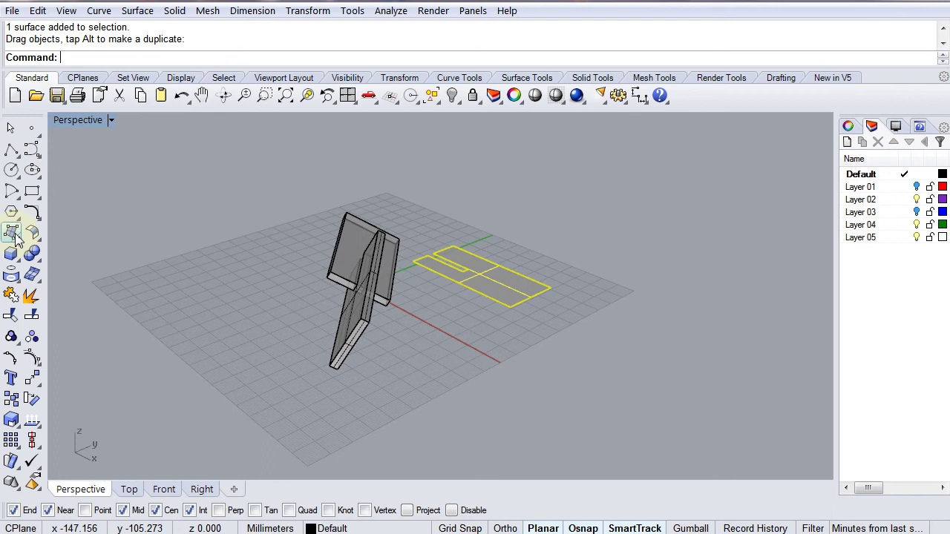
click(32, 149)
click(221, 234)
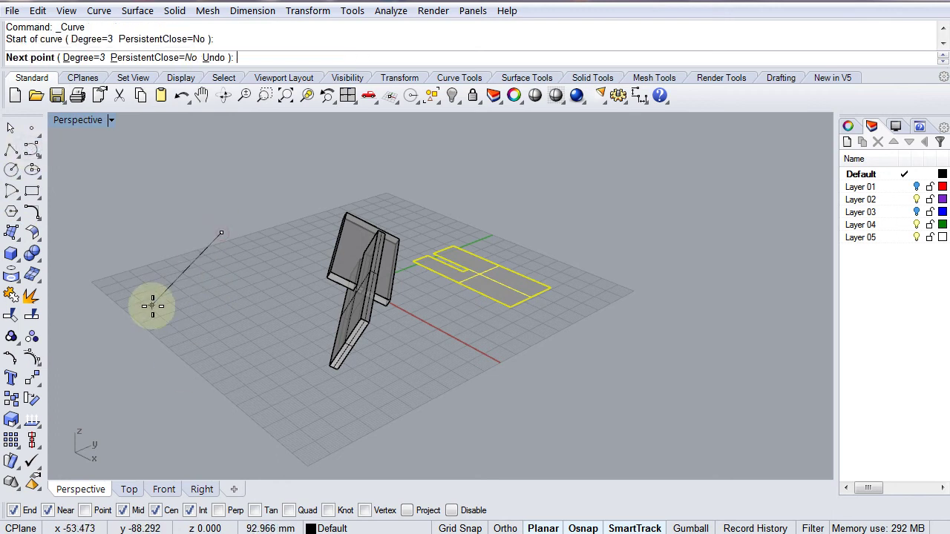
click(152, 306)
click(236, 341)
click(256, 296)
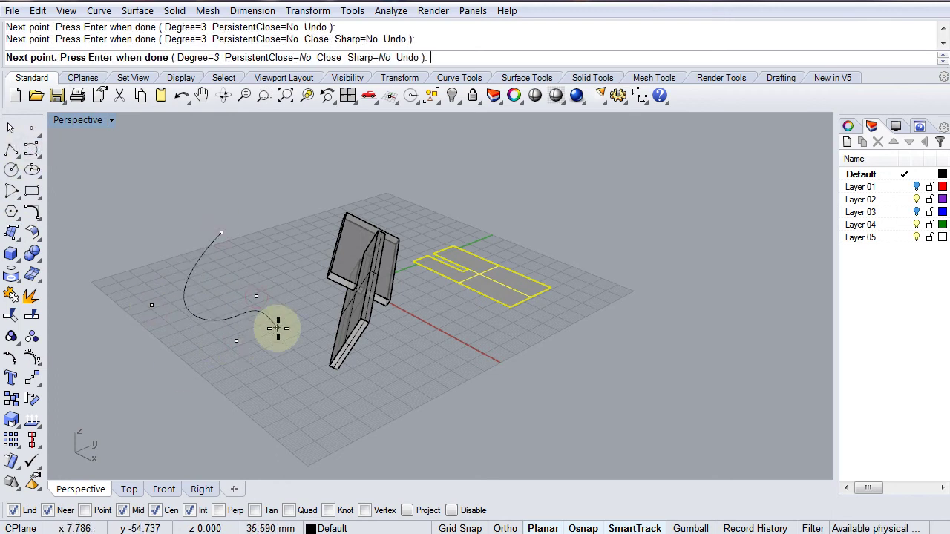
right_click(278, 328)
right_drag(259, 349, 290, 329)
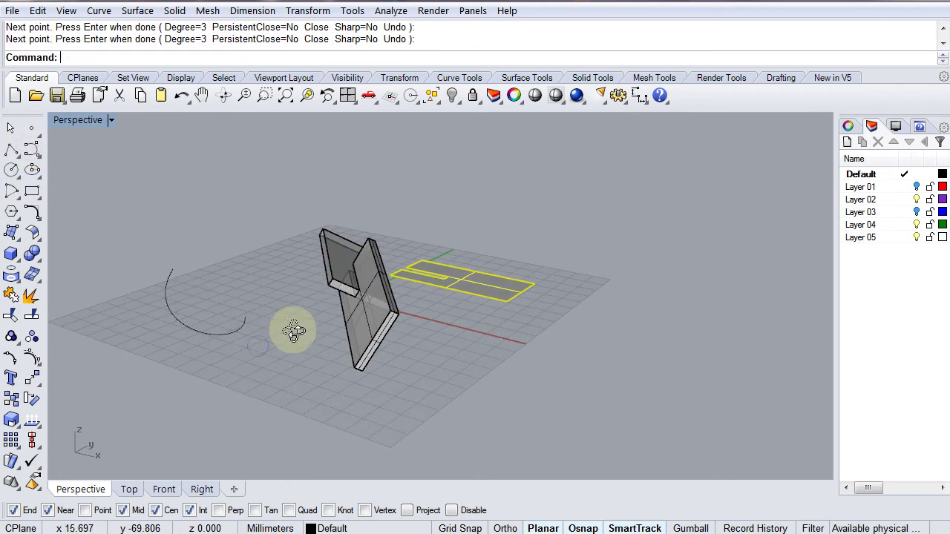
click(12, 148)
click(172, 269)
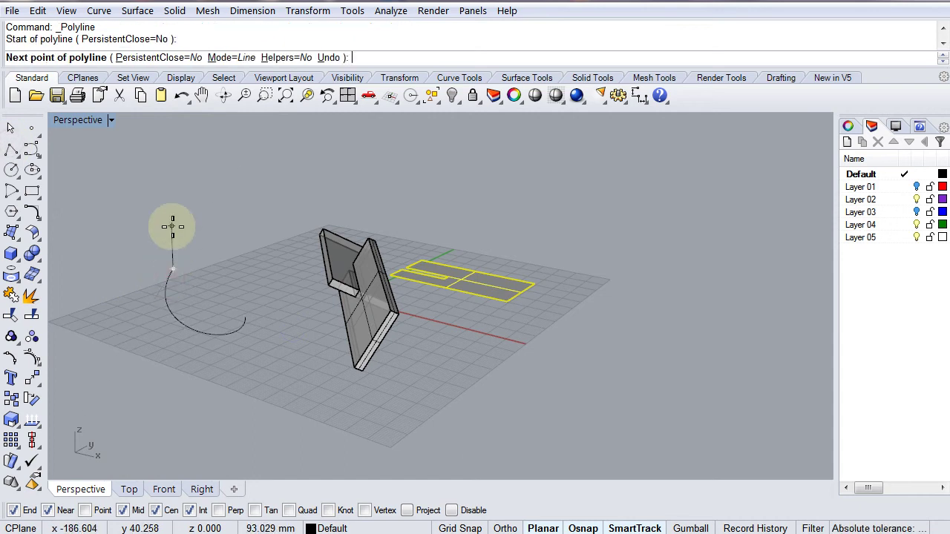
scroll(349, 245, up, 1)
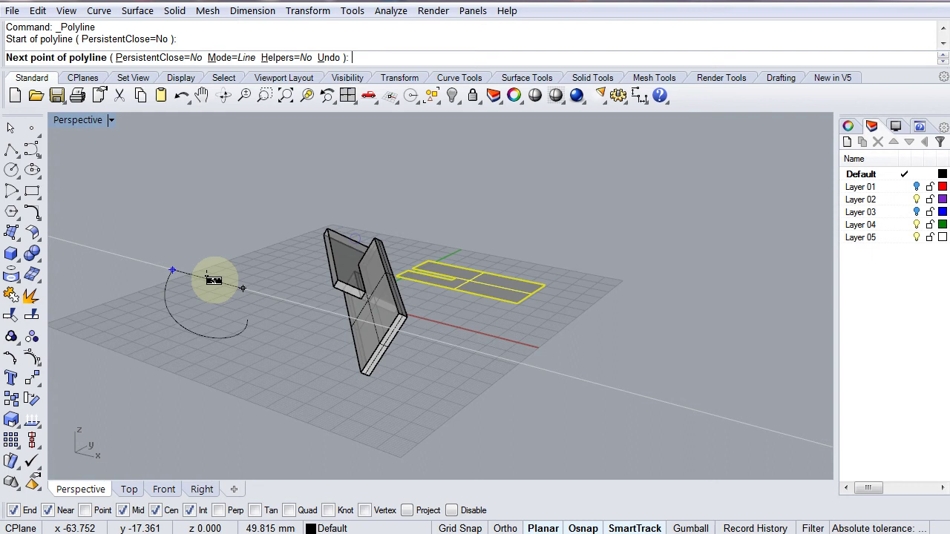
double_click(98, 123)
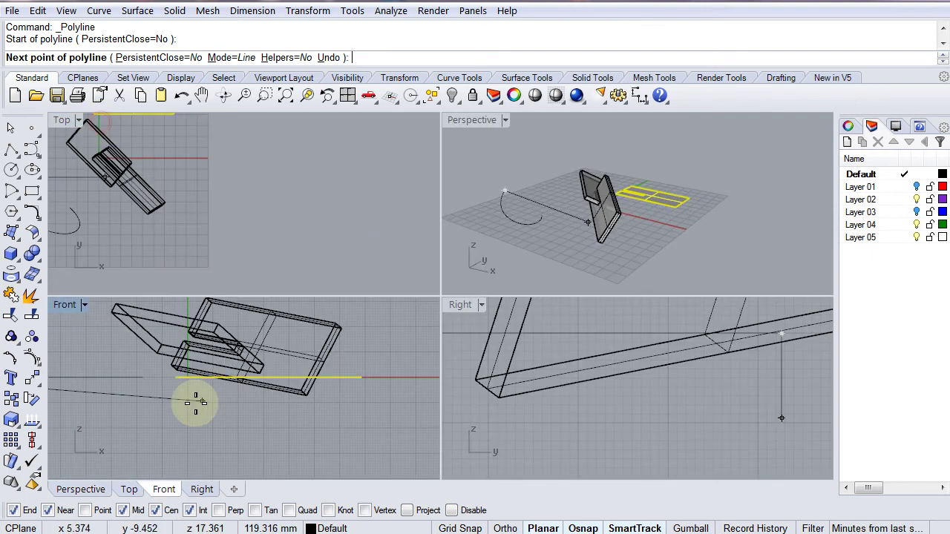
right_drag(195, 396, 373, 426)
scroll(373, 426, down, 2)
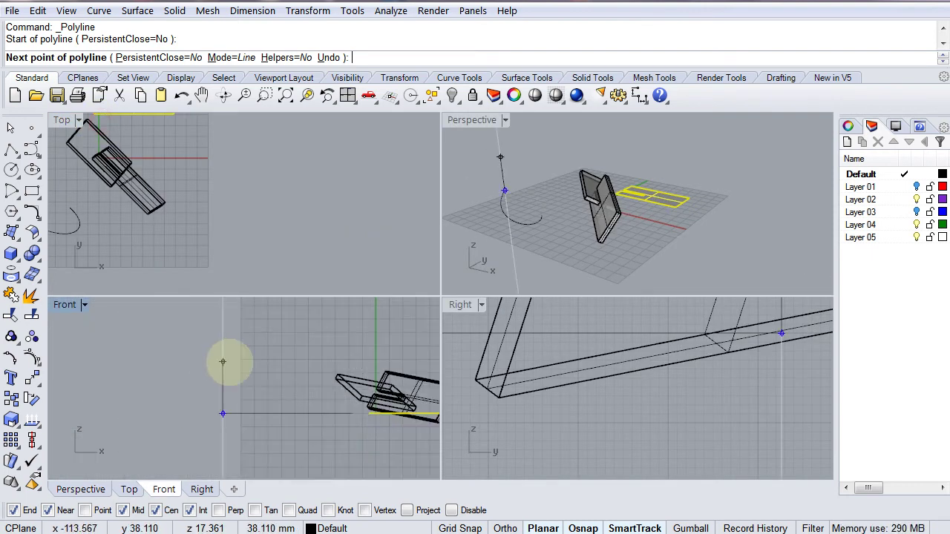
click(223, 361)
key(Escape)
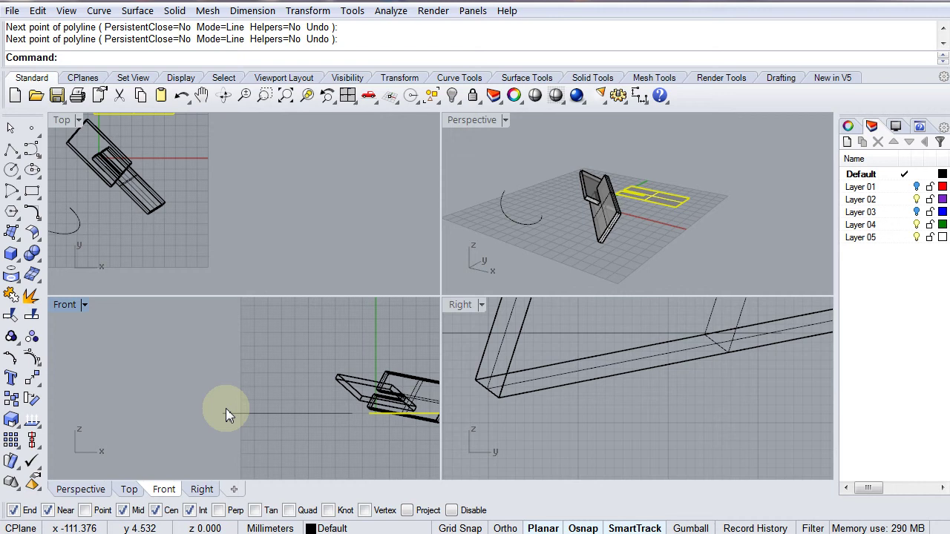
Draw a vertical line about 49 mm tall upward from the outer end of the free-form curve in the Front view.
key(Return)
click(220, 405)
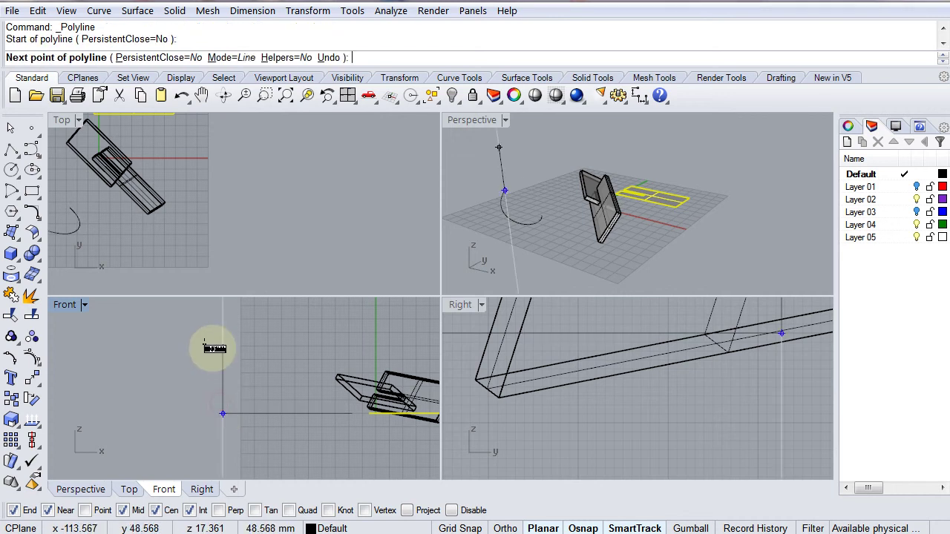
click(214, 348)
key(Return)
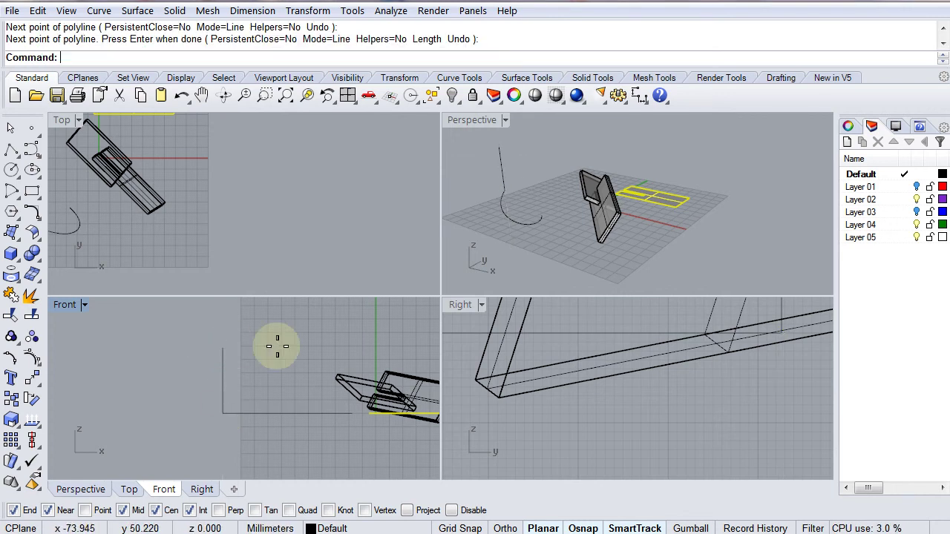
Sweep the vertical line along the free-form curve as the single rail to create a curved upright surface.
right_drag(289, 412, 256, 389)
right_drag(451, 233, 568, 229)
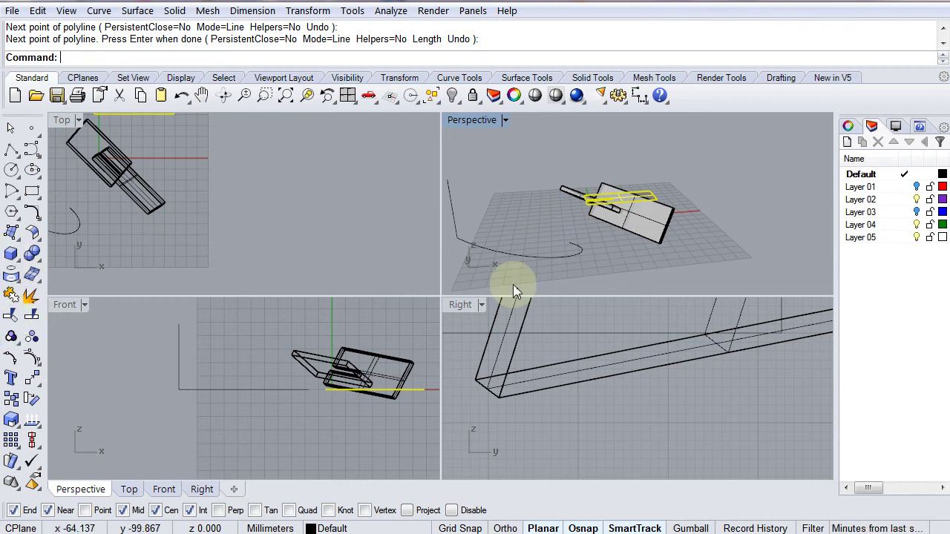
click(12, 232)
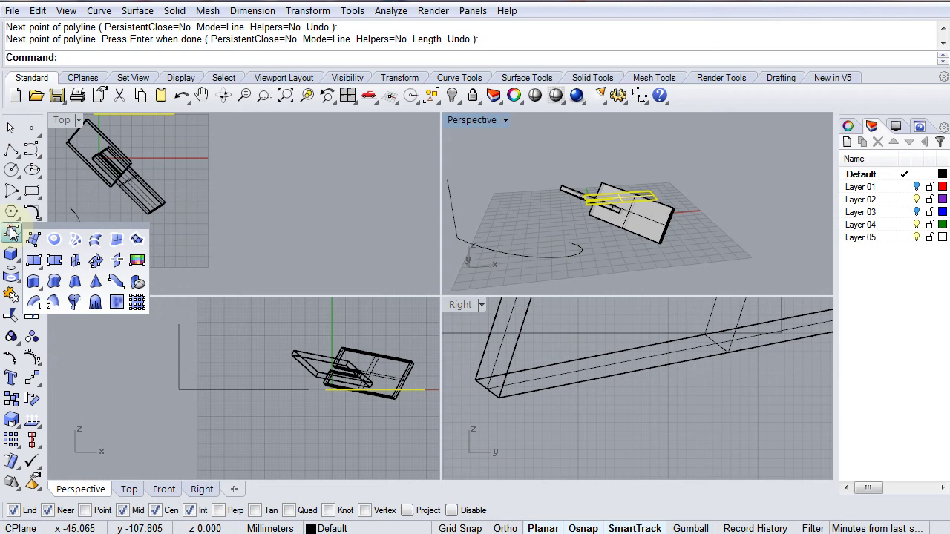
click(32, 303)
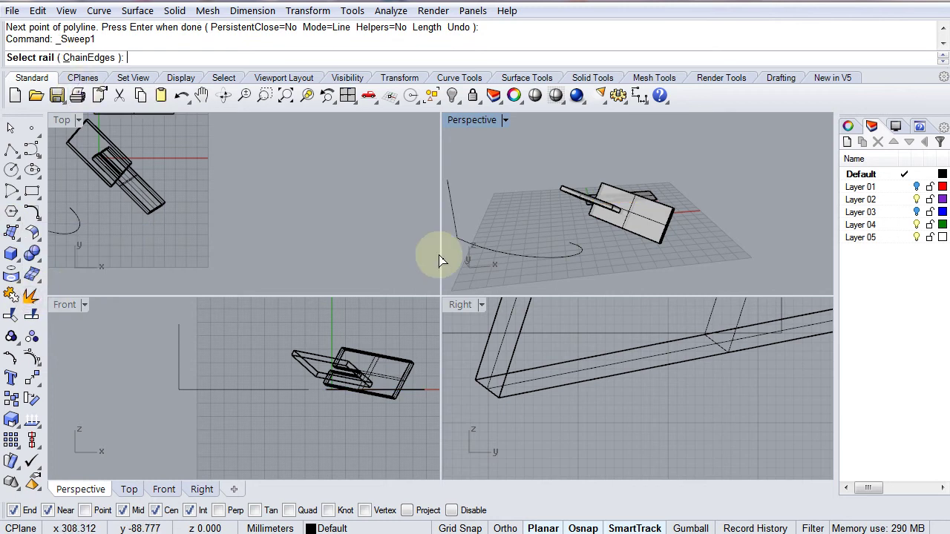
click(458, 244)
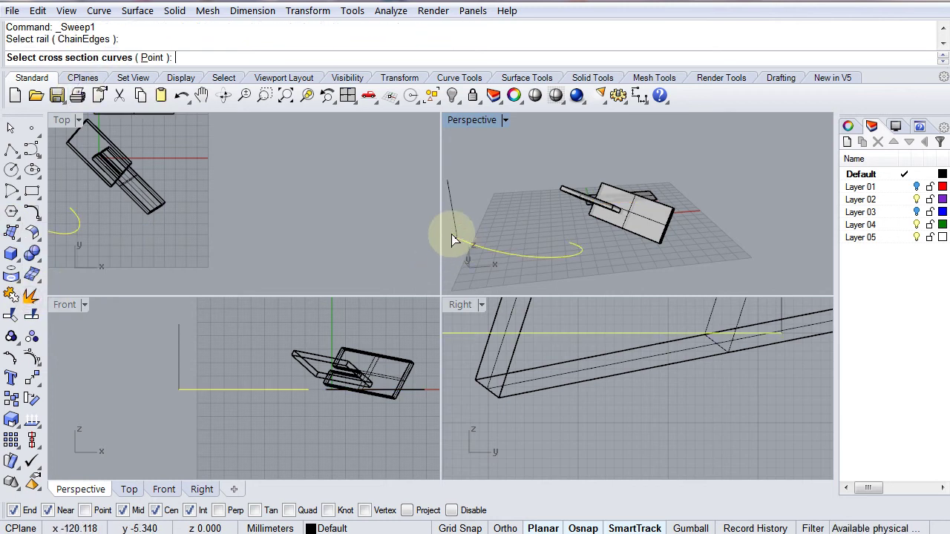
click(454, 236)
right_click(456, 249)
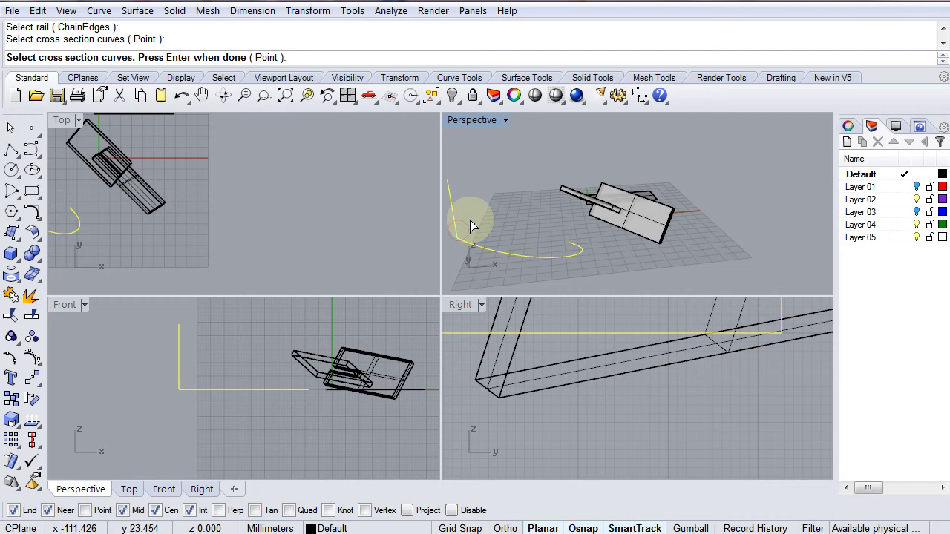
click(484, 409)
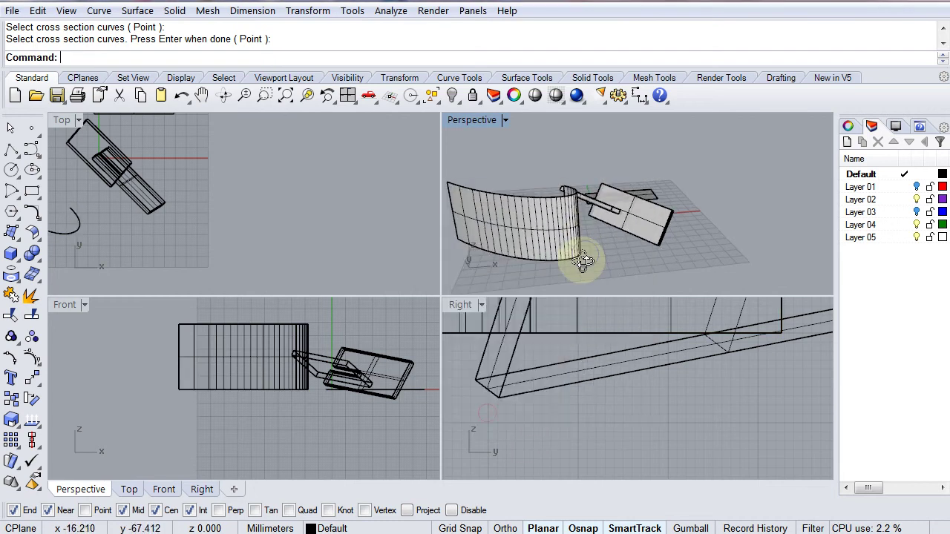
Unroll the curved swept surface onto the ground plane with UnrollSrf, without selecting any curves on it.
scroll(587, 259, down, 3)
right_drag(817, 276, 499, 149)
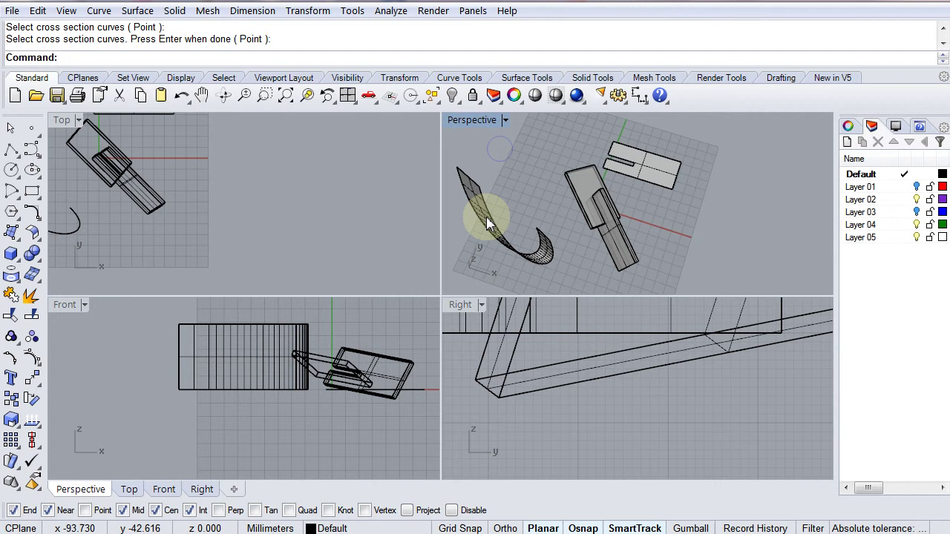
right_drag(488, 224, 451, 193)
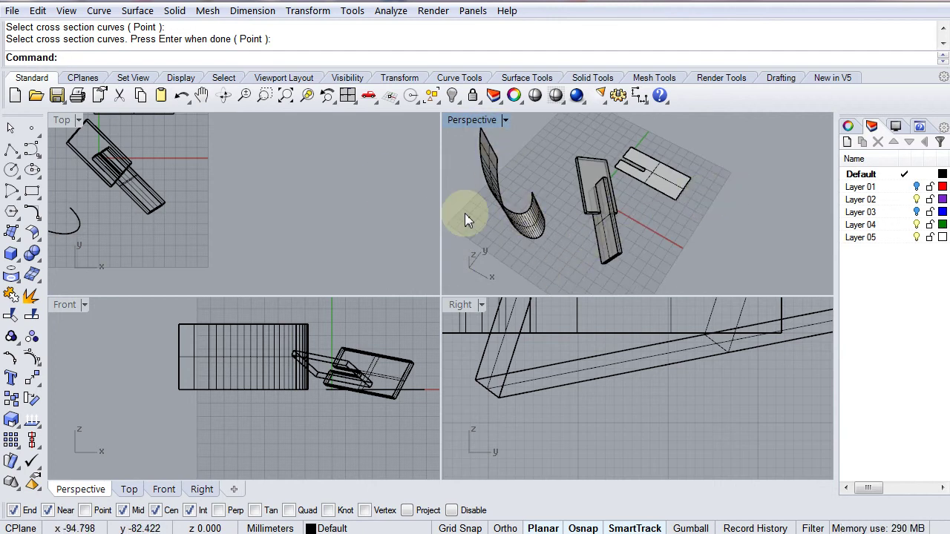
right_drag(524, 206, 538, 230)
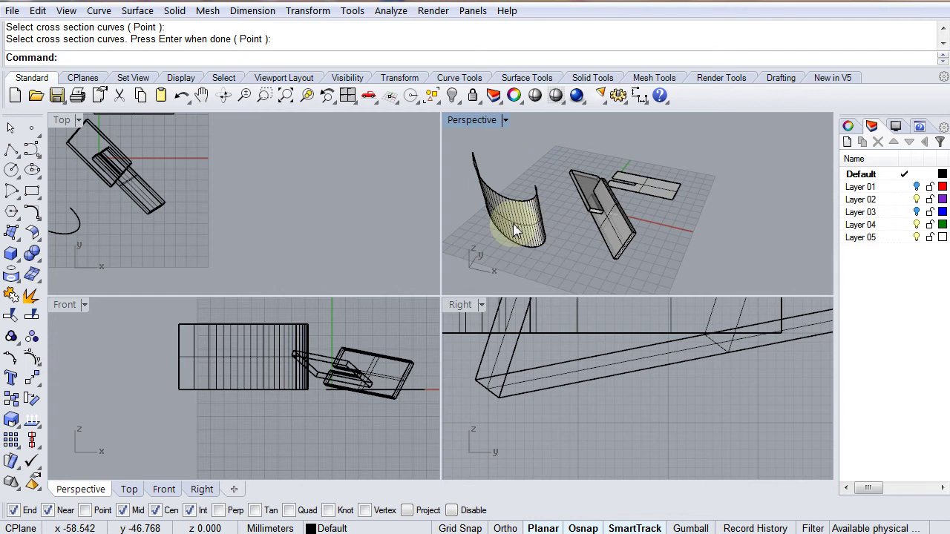
scroll(290, 165, down, 3)
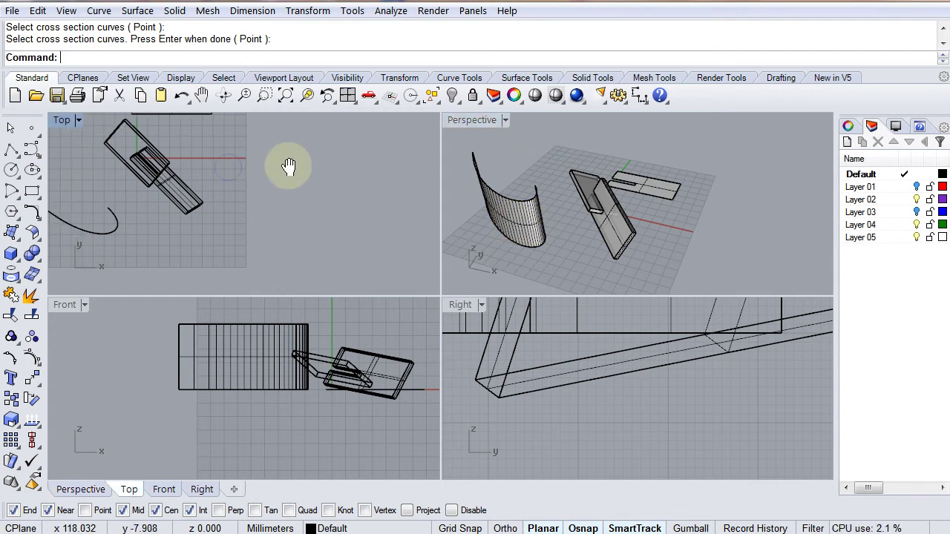
right_drag(290, 165, 345, 197)
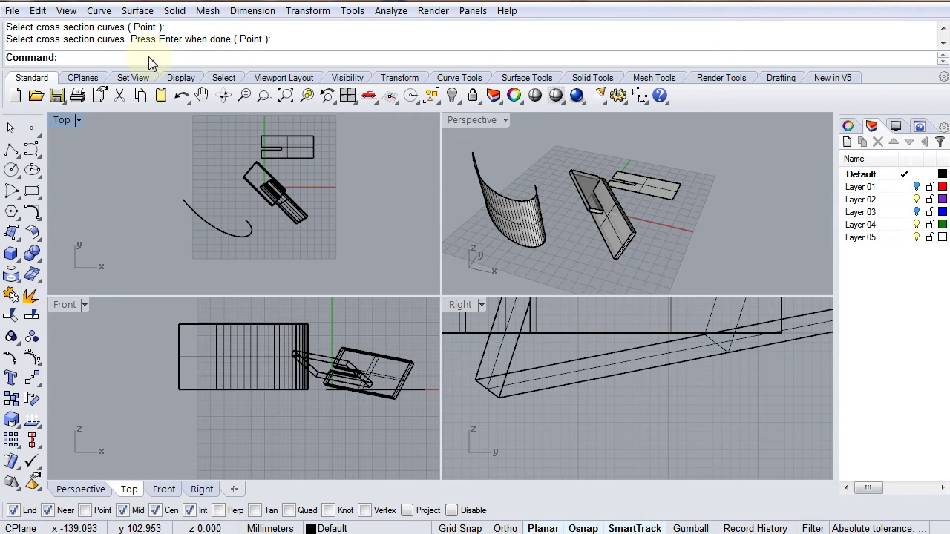
key(Return)
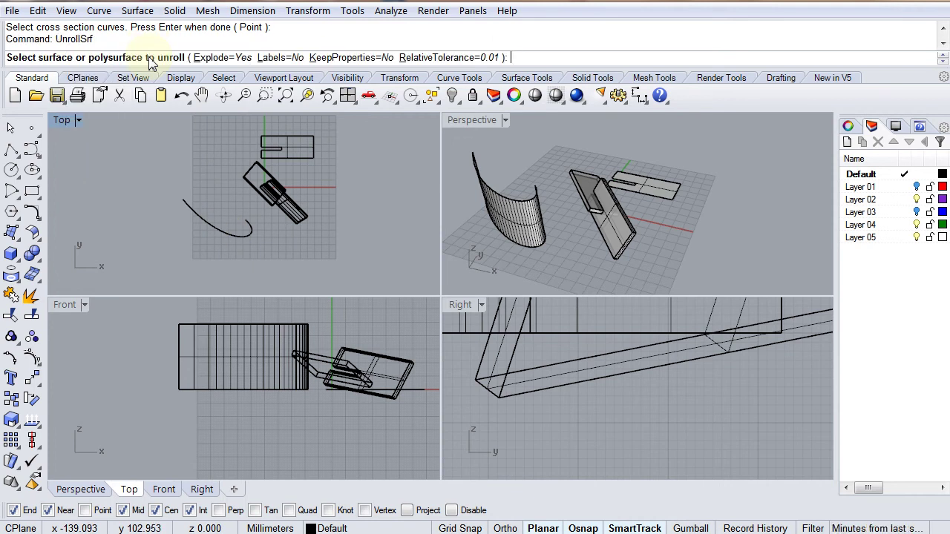
click(536, 220)
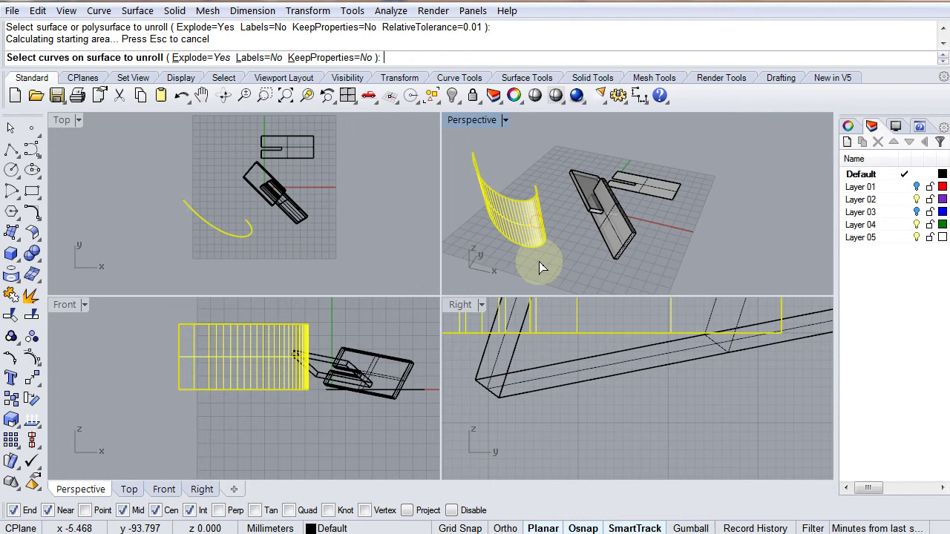
key(Return)
Move the unrolled rectangular surface along the ground plane, clear of the slotted surface and the interlocking plates.
right_drag(690, 206, 700, 212)
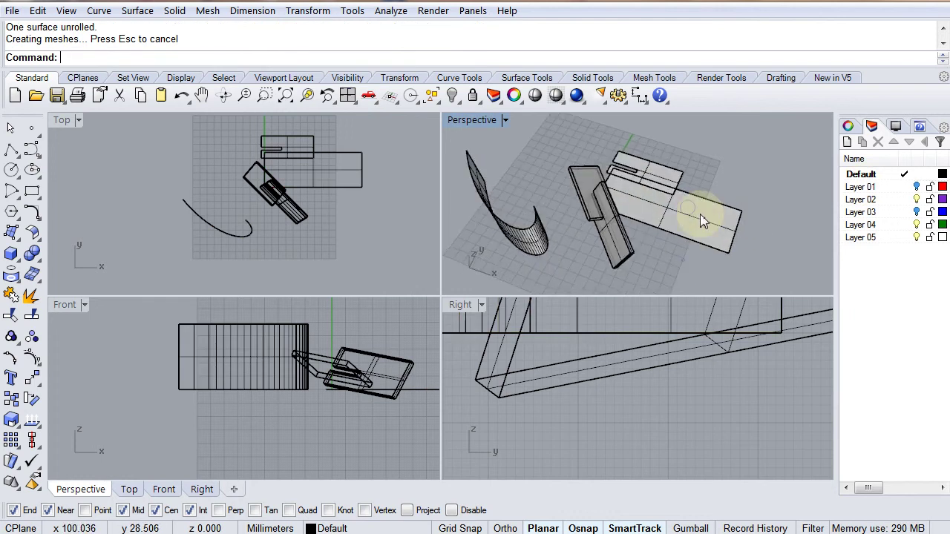
click(703, 220)
drag(704, 221, 755, 212)
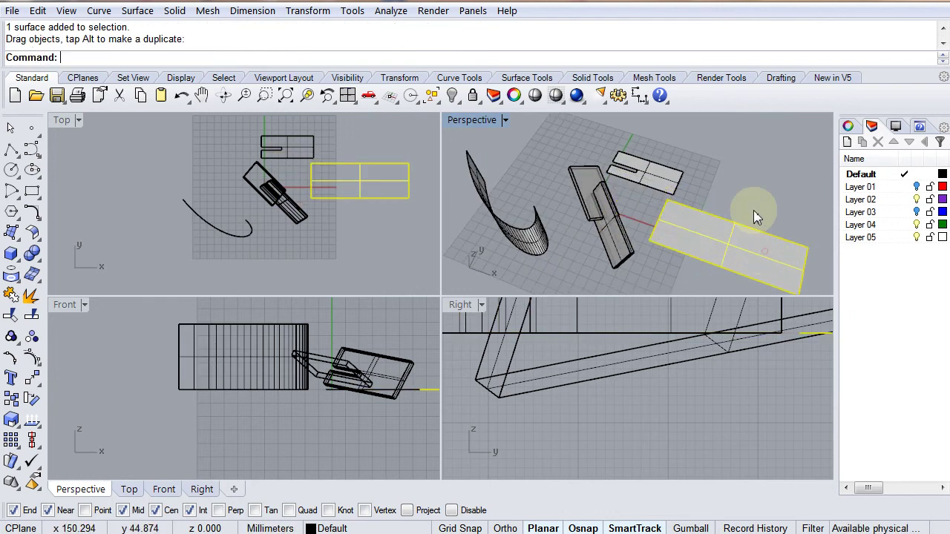
Delete the unrolled rectangular surface made from the curved sweep.
right_drag(755, 212, 596, 152)
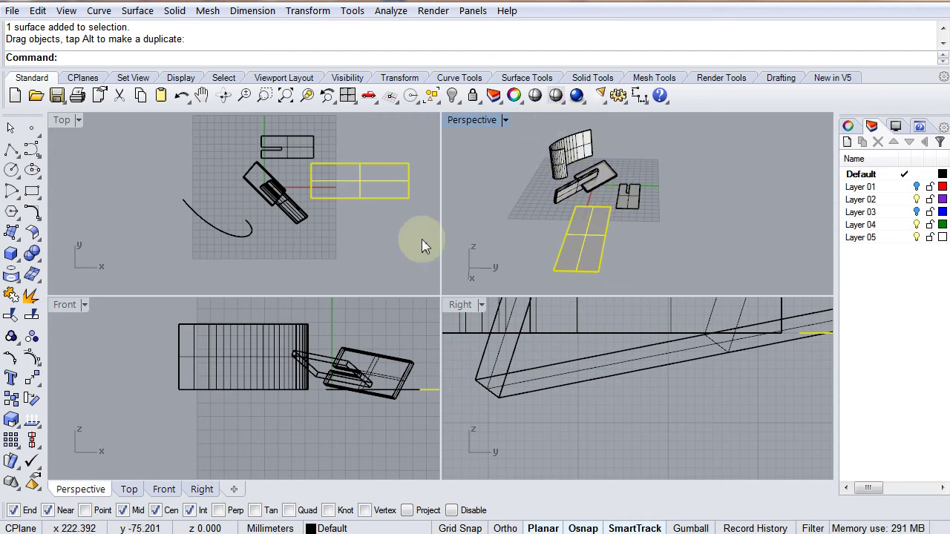
right_drag(402, 224, 390, 236)
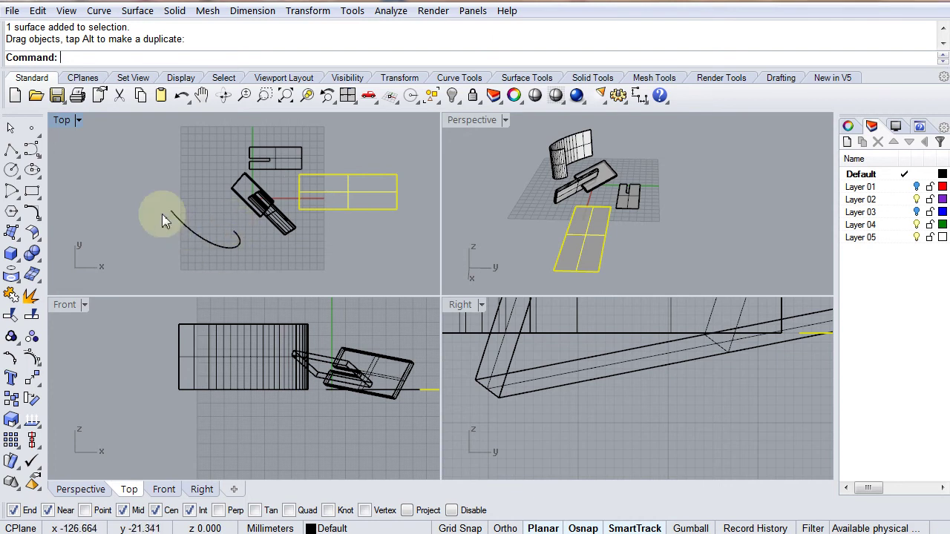
click(326, 256)
click(335, 211)
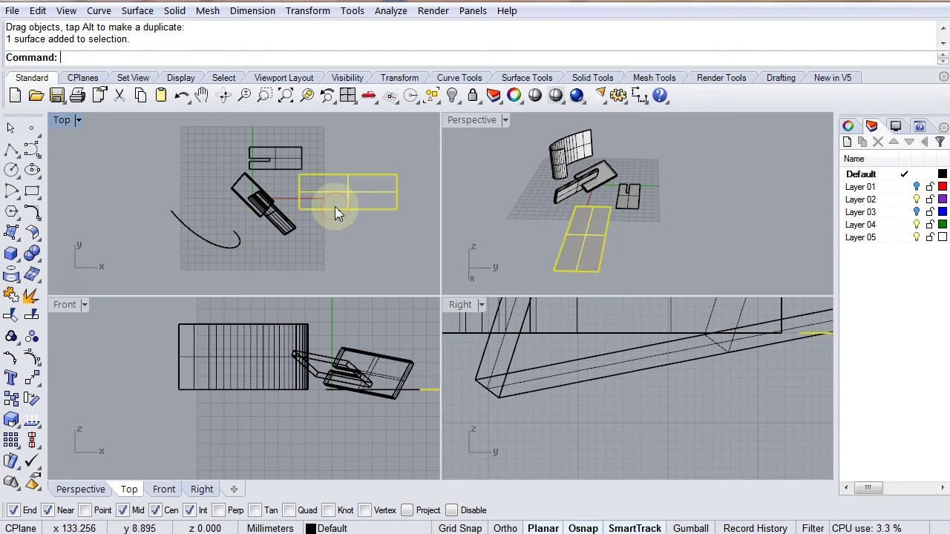
key(Delete)
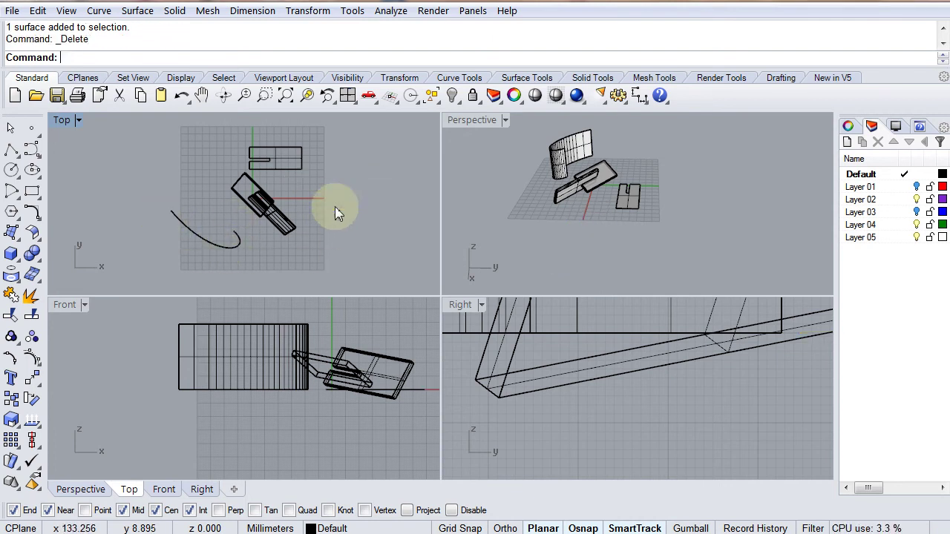
Delete the curved swept surface together with its rail curve and vertical profile line.
click(192, 242)
key(Down)
key(Return)
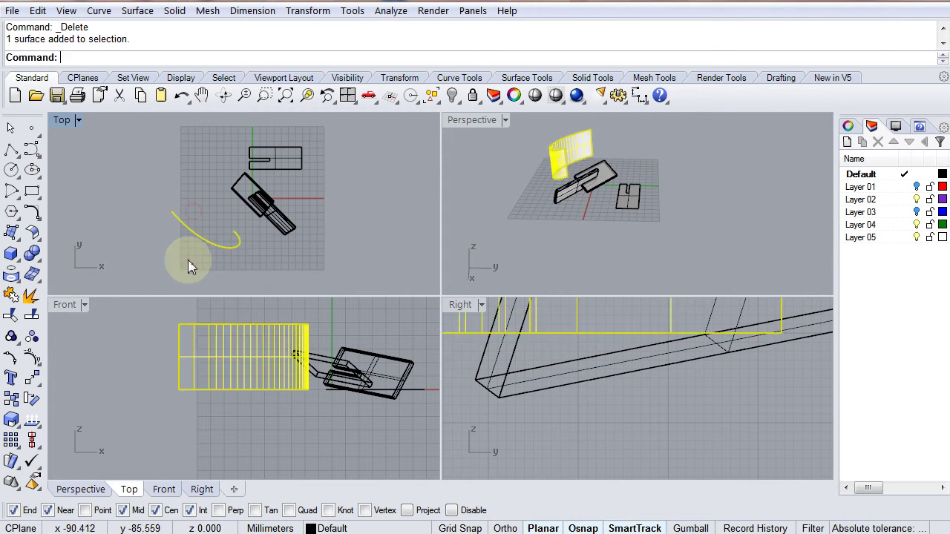
key(Delete)
drag(180, 186, 154, 266)
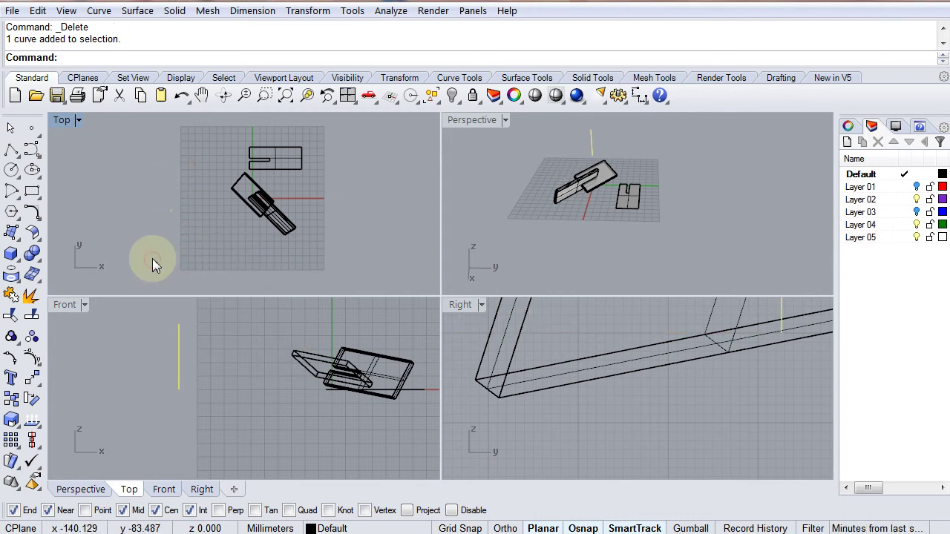
key(Delete)
right_drag(287, 195, 277, 240)
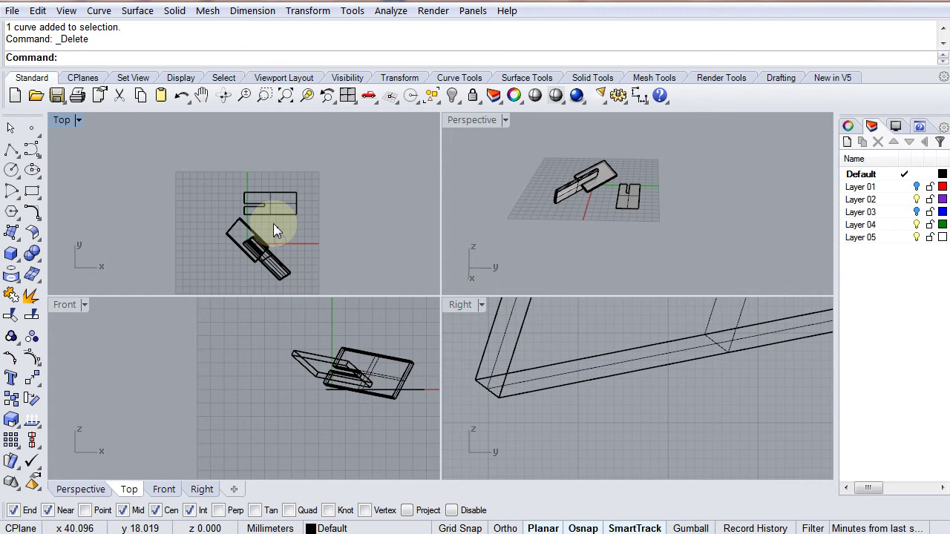
scroll(275, 231, up, 3)
right_drag(573, 208, 635, 206)
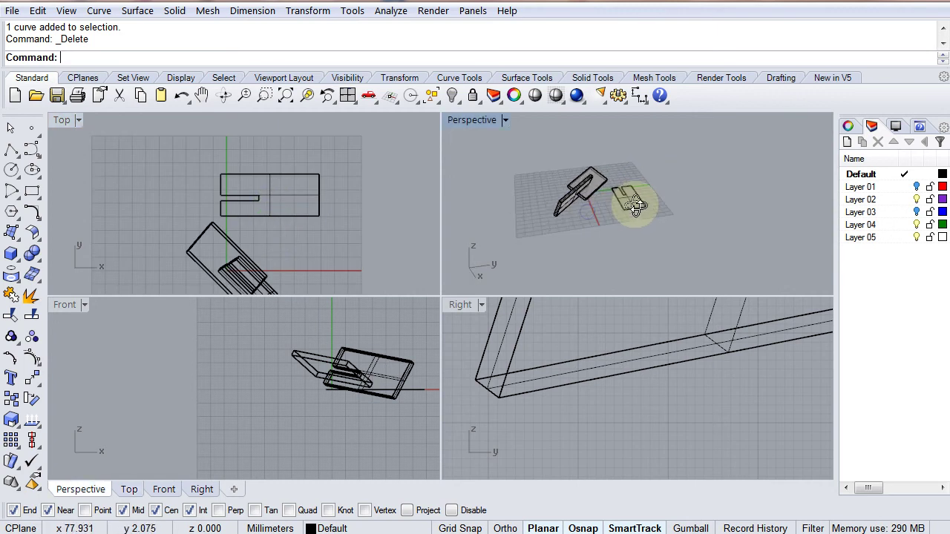
click(291, 205)
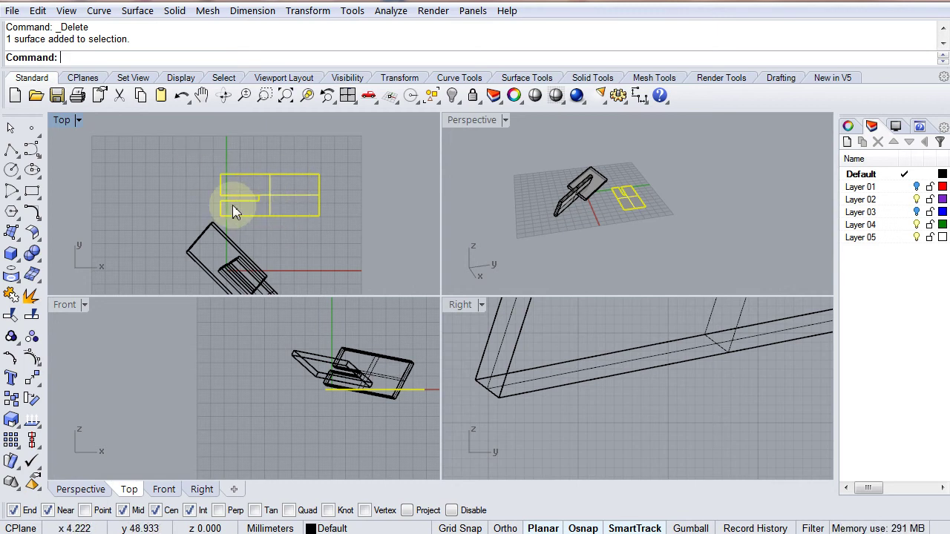
drag(216, 199, 256, 210)
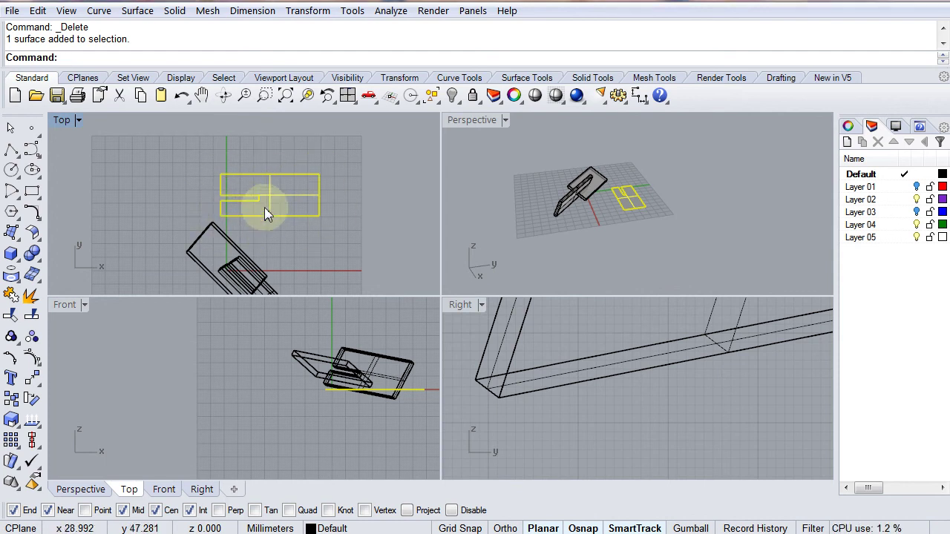
click(345, 207)
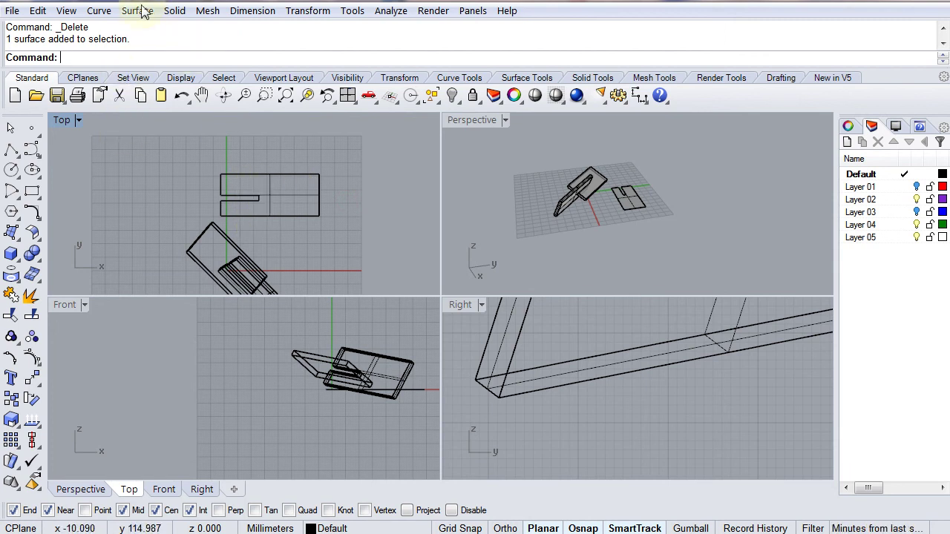
Duplicate all the edges of the flat slotted surface as curves with DupEdge, keeping the current output layer.
click(104, 13)
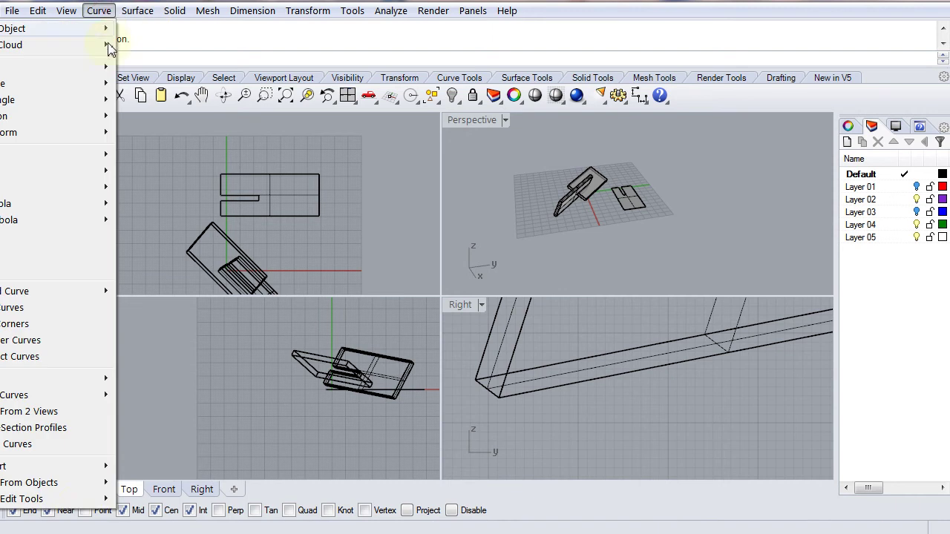
mouse_move(84, 486)
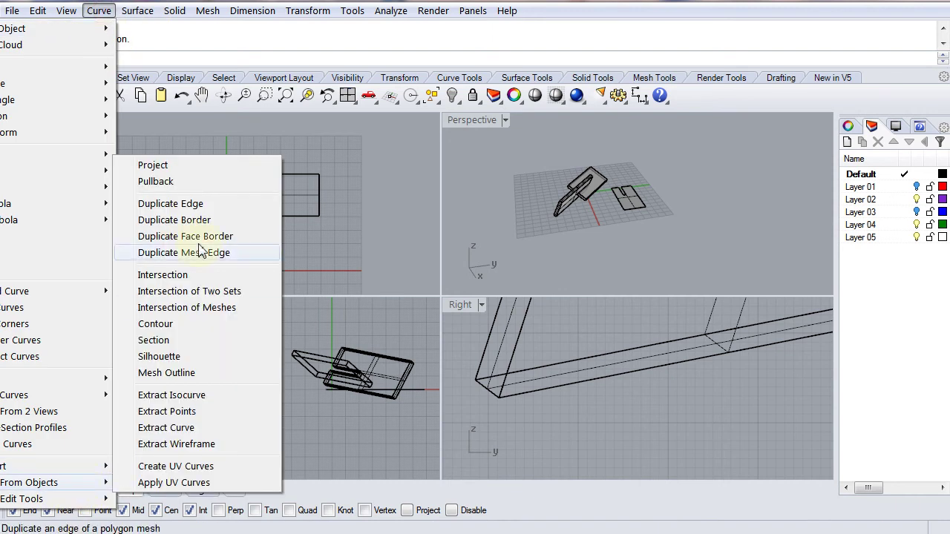
click(184, 203)
click(295, 177)
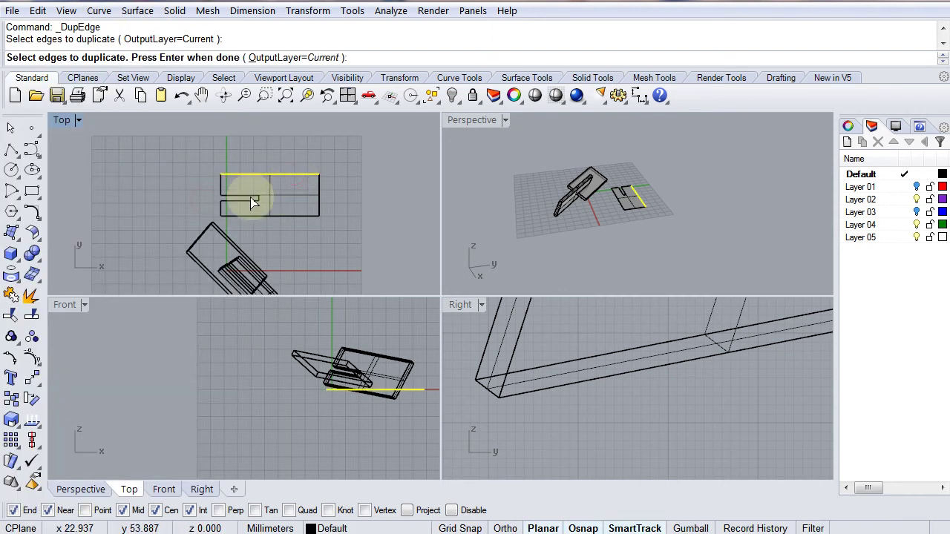
drag(195, 158, 343, 229)
scroll(229, 233, up, 5)
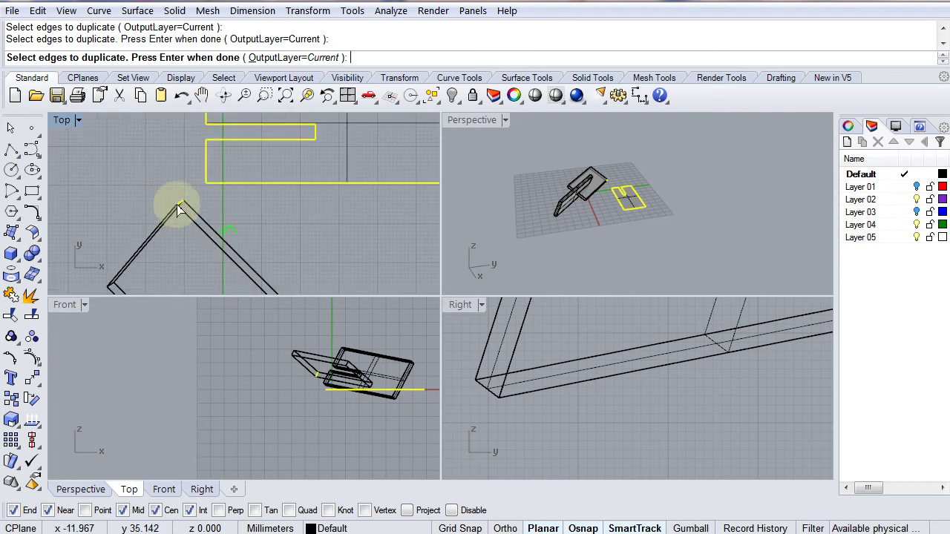
scroll(304, 231, down, 4)
key(Return)
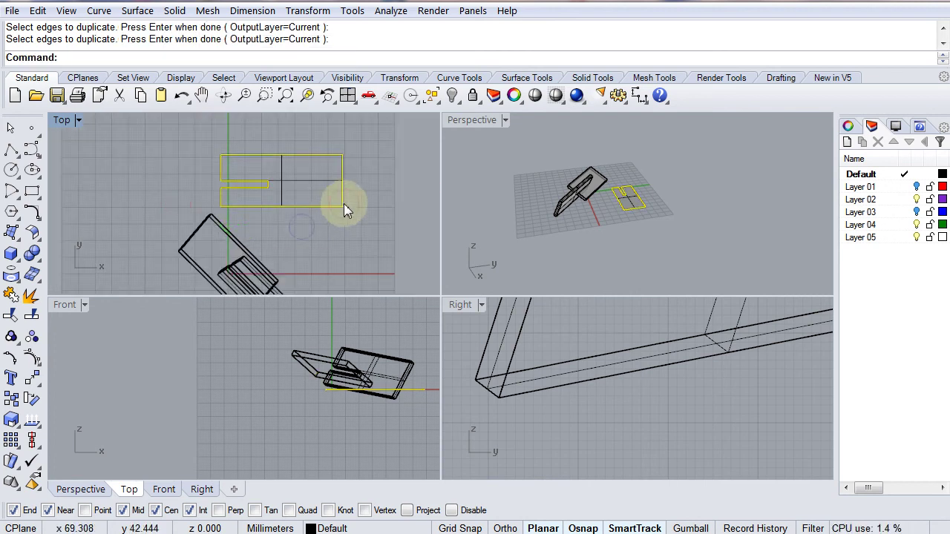
Move the duplicated edge curves along the ground plane beside the slotted surface and join them into one closed curve.
drag(345, 211, 191, 195)
right_drag(191, 196, 395, 197)
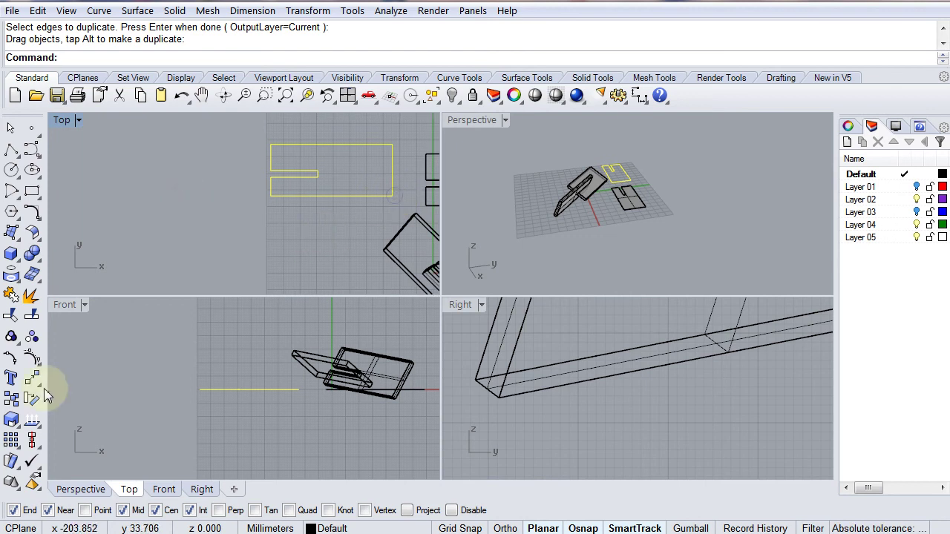
click(10, 296)
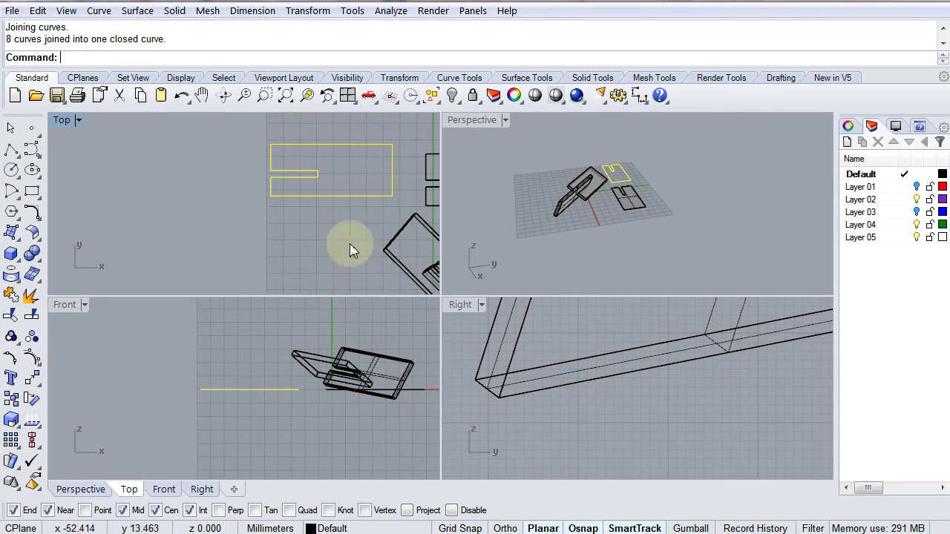
scroll(318, 187, up, 1)
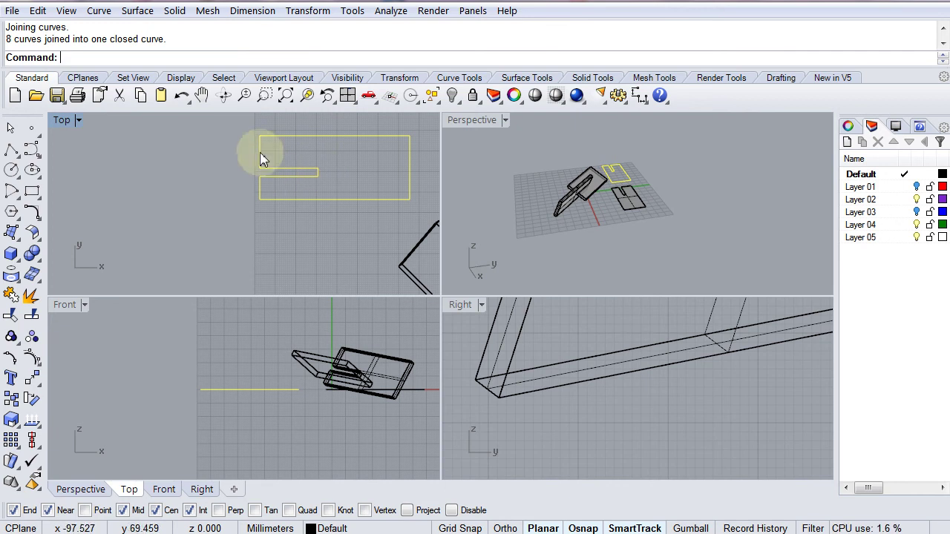
right_drag(367, 156, 236, 225)
scroll(250, 286, up, 3)
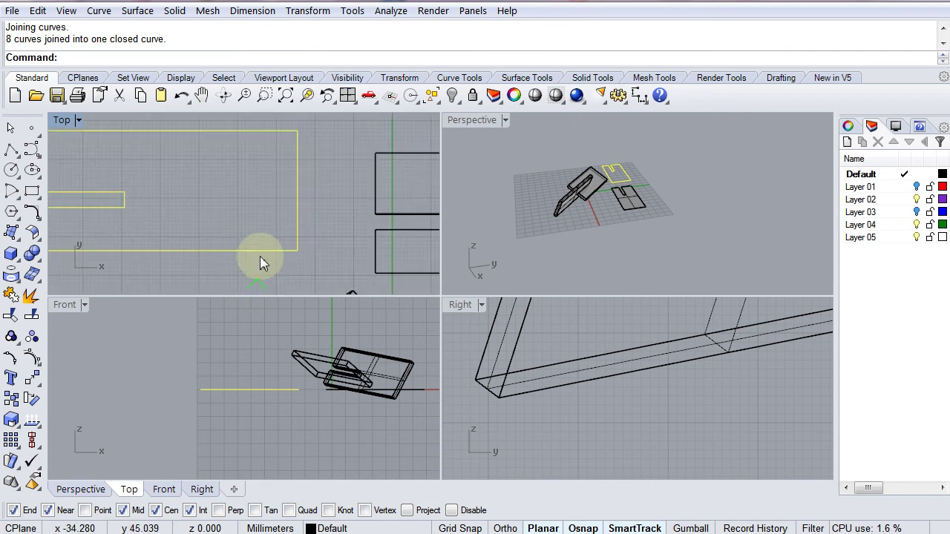
scroll(257, 259, down, 2)
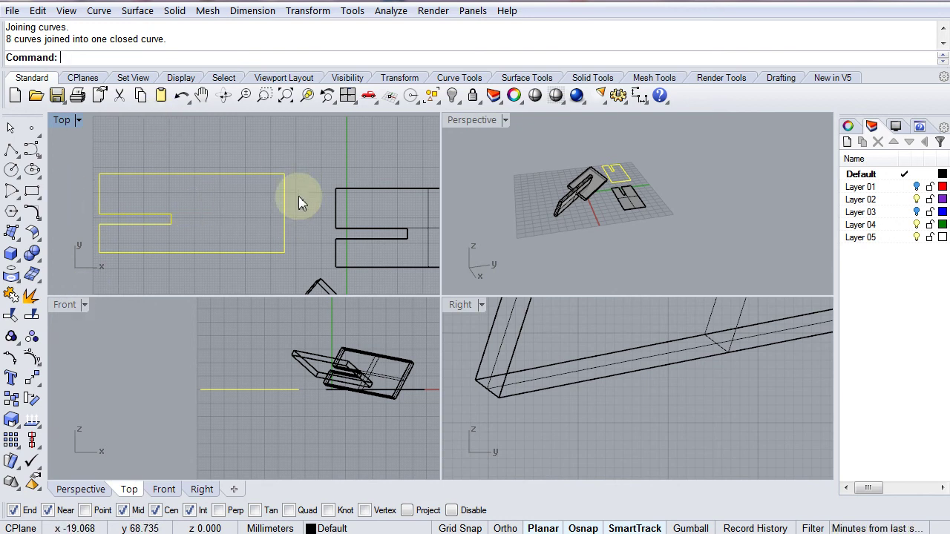
scroll(280, 193, down, 3)
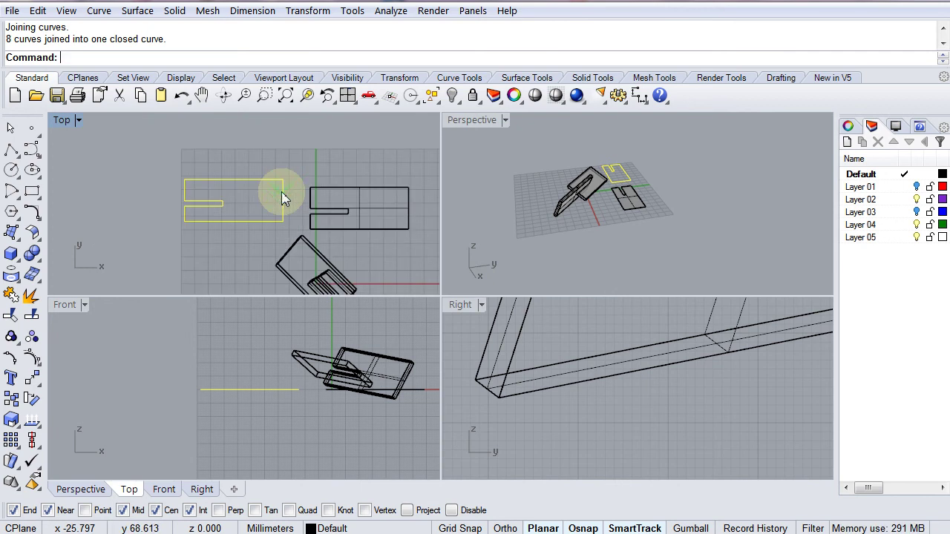
Undo the join, move and edge duplication of the slotted outline, and delete the vertical line restored by the extra undo.
key(ctrl+z)
key(ctrl+z)
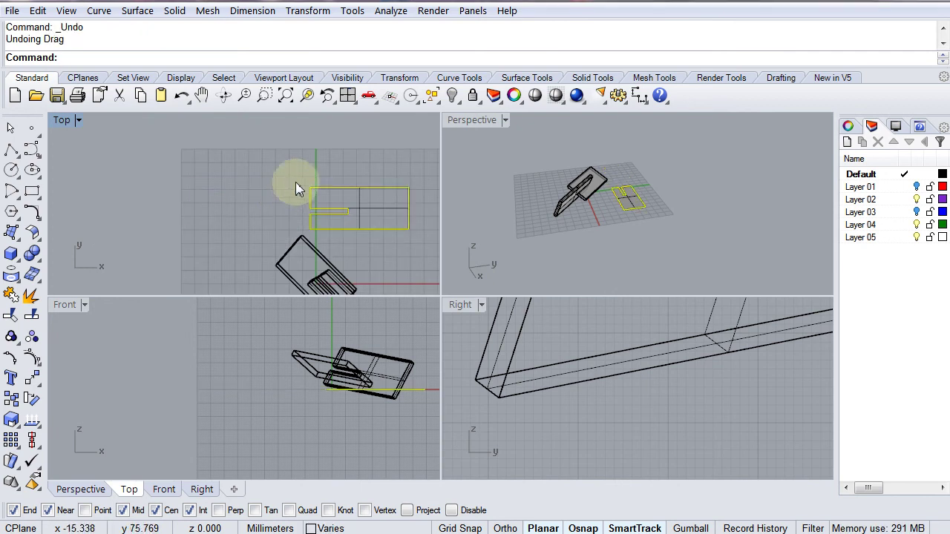
click(316, 208)
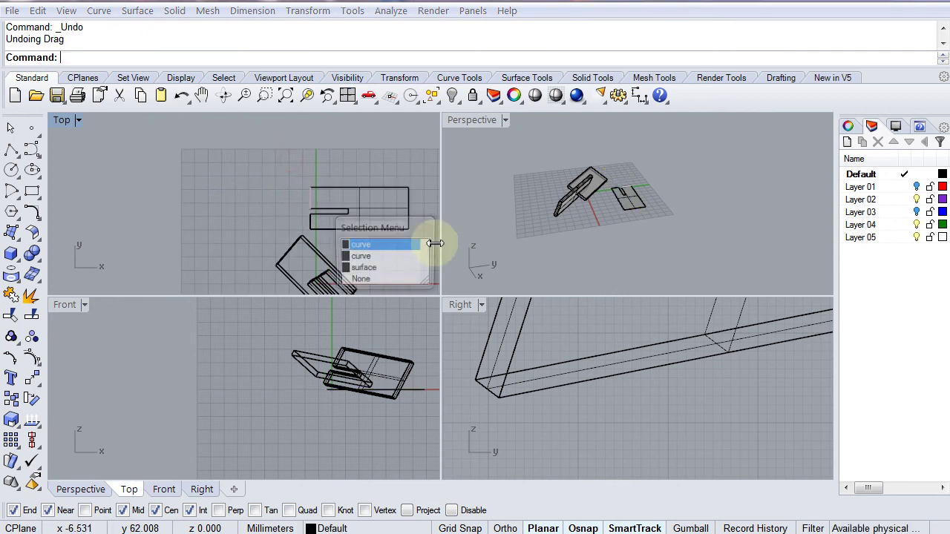
click(397, 168)
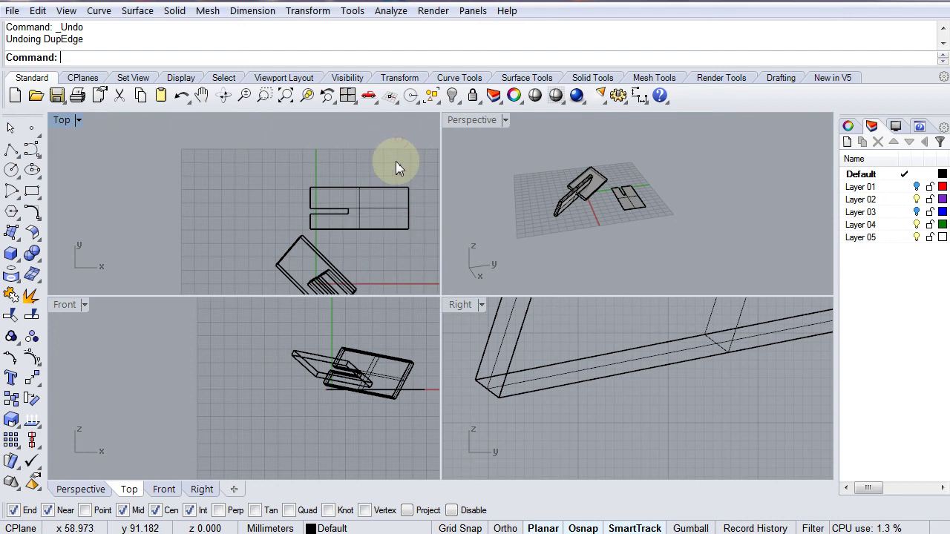
click(192, 341)
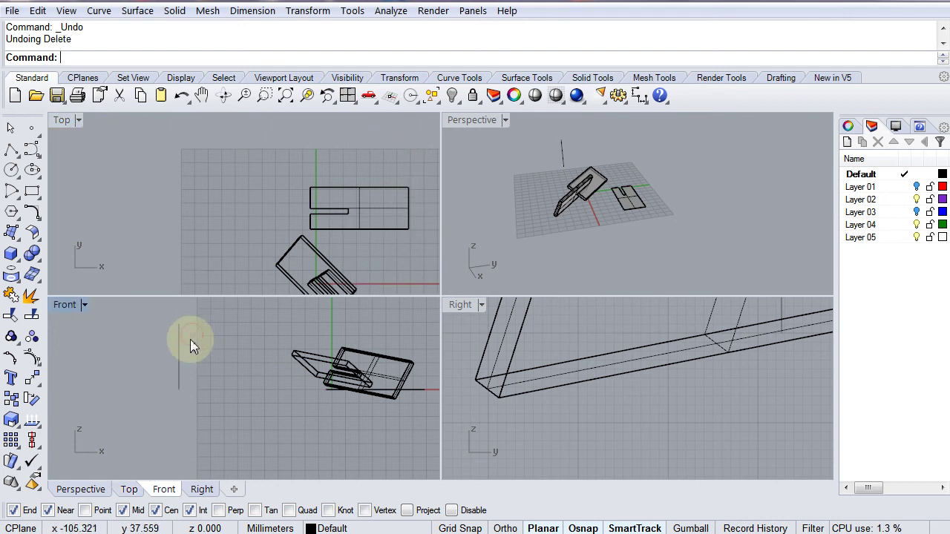
click(179, 363)
key(Delete)
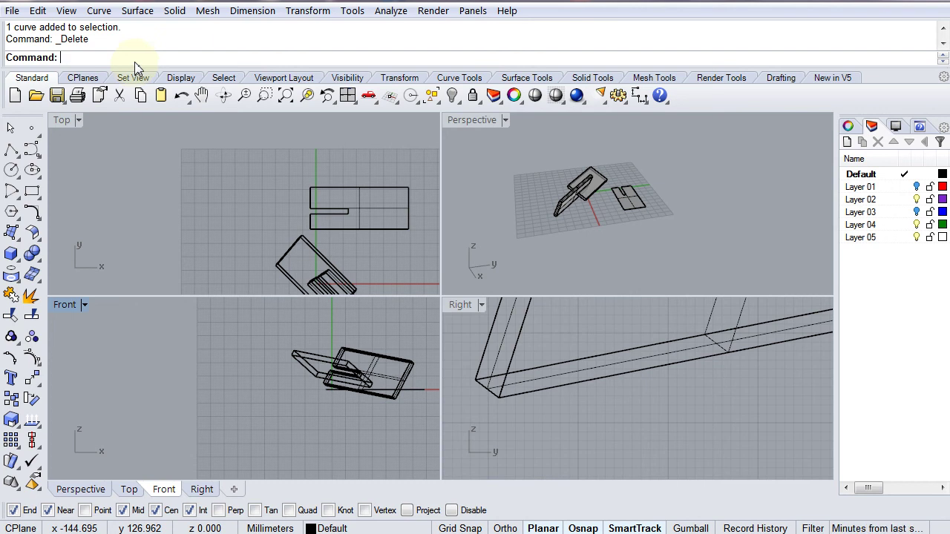
Create the outline curves of the flat slotted surface with the Silhouette command, working in the Top view.
text(S)
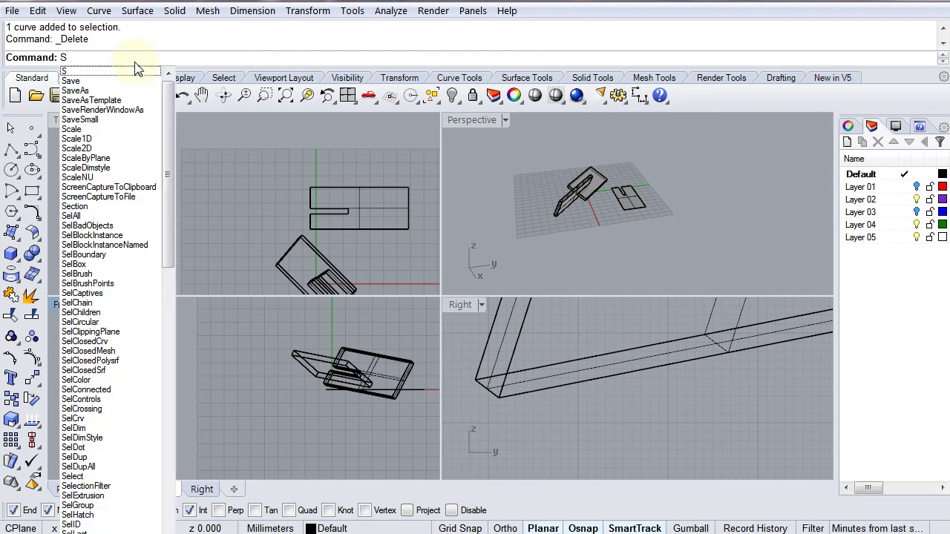
text(ilhouette)
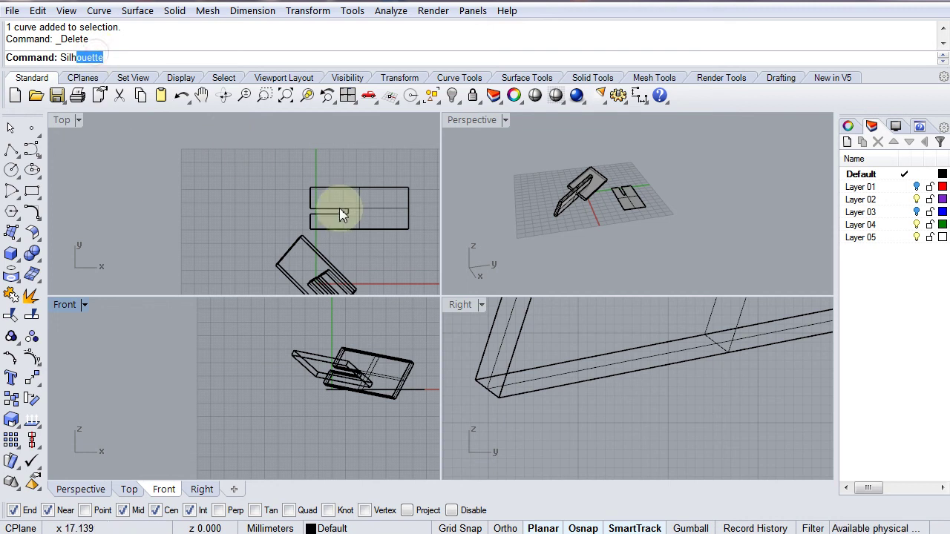
click(108, 178)
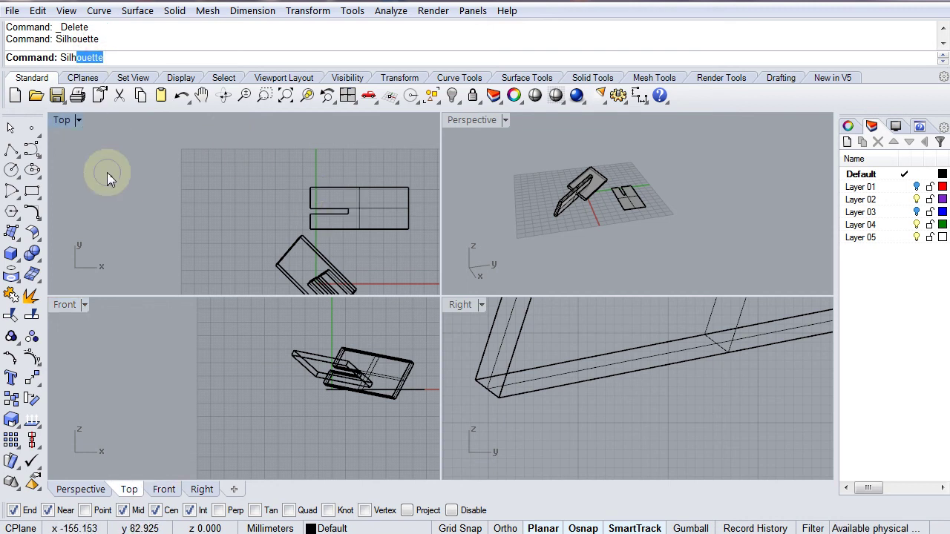
click(362, 211)
key(Return)
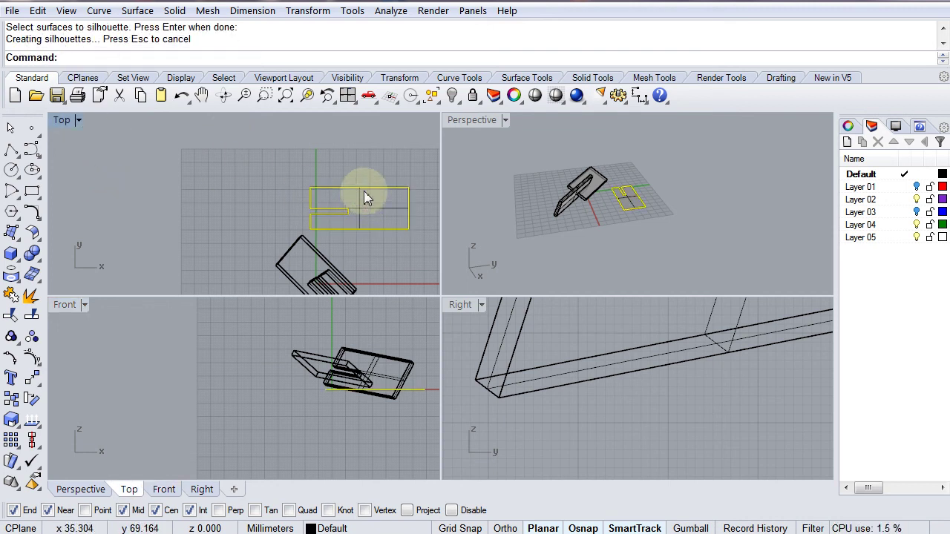
Move the silhouette curves along the ground plane beside the slotted surface and join all eight into one closed curve.
drag(364, 197, 220, 180)
click(297, 127)
click(264, 190)
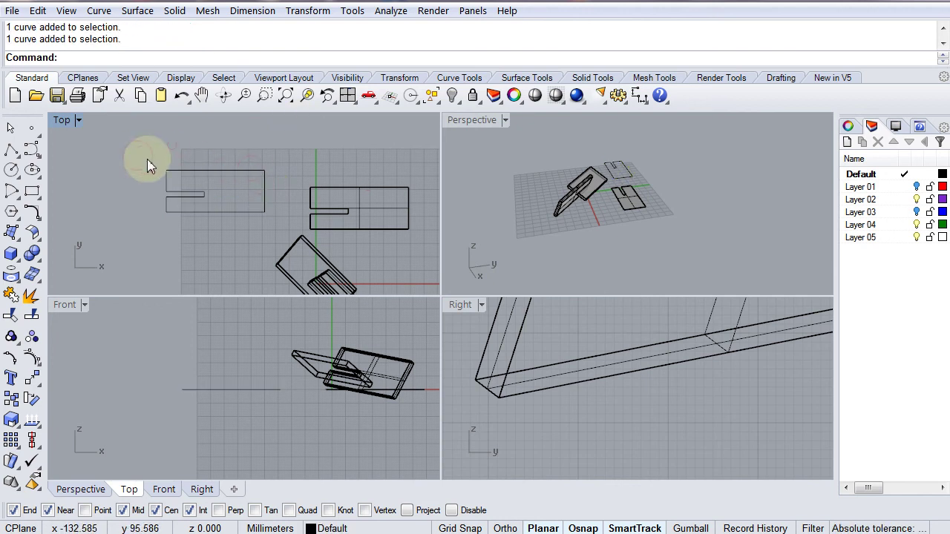
drag(141, 157, 282, 241)
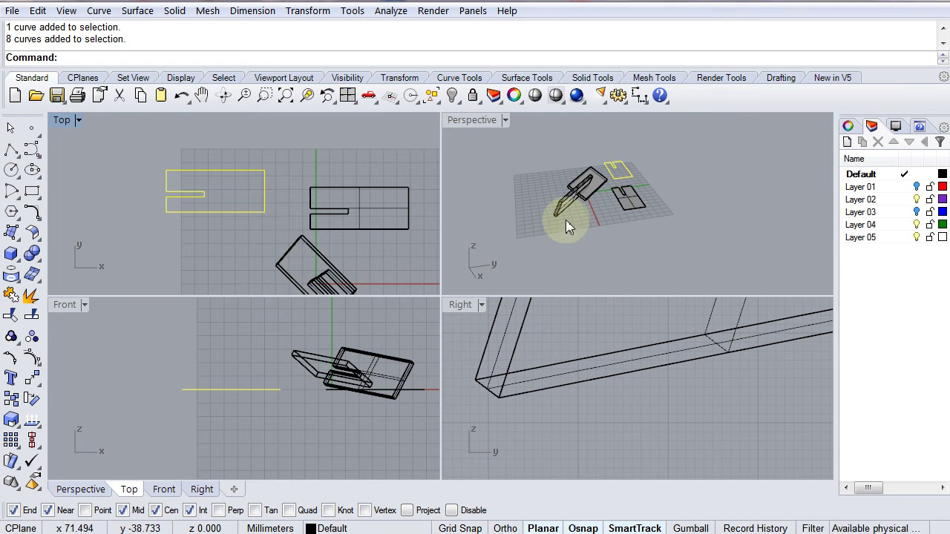
right_drag(626, 212, 628, 218)
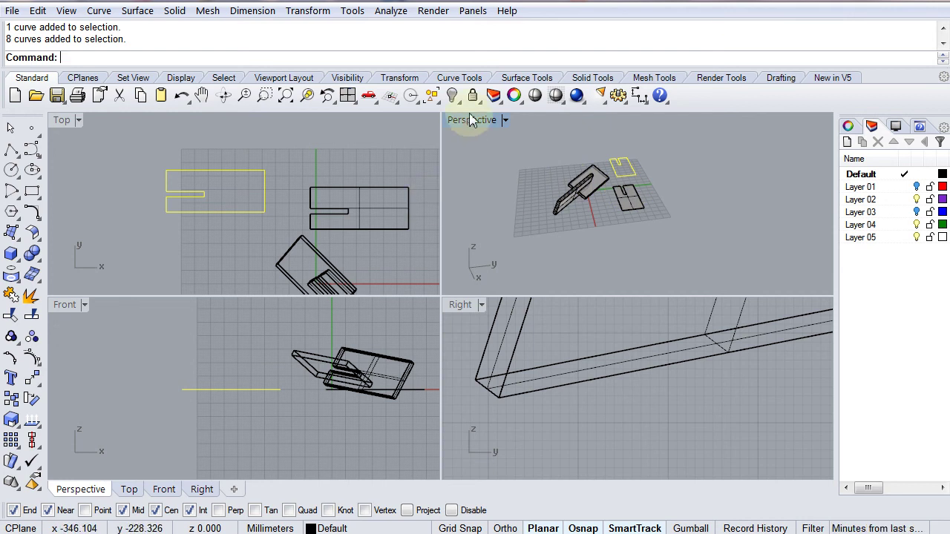
right_drag(248, 192, 182, 197)
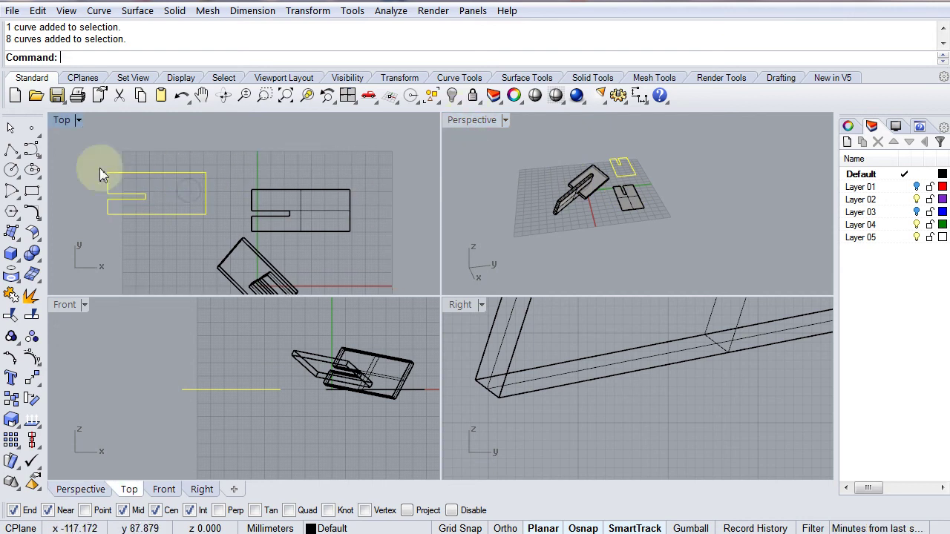
click(11, 296)
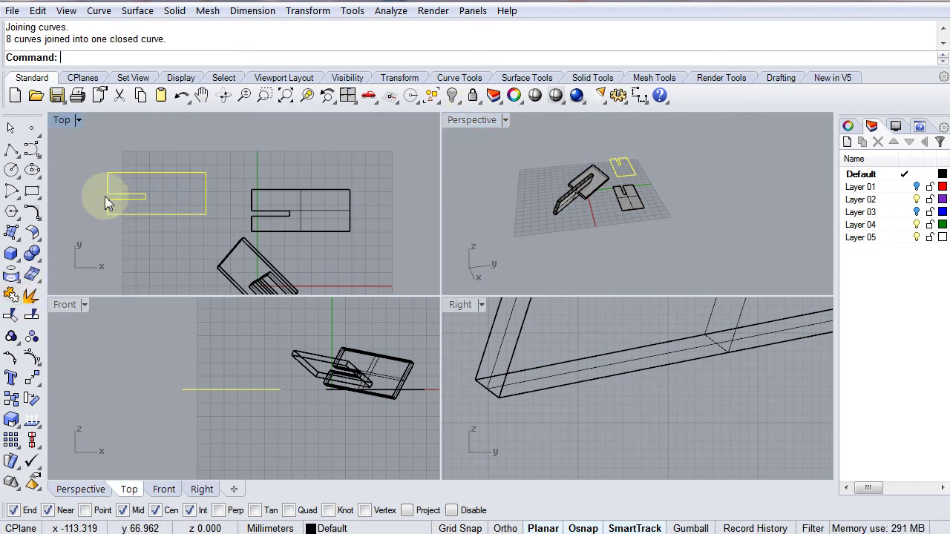
Move the joined slotted outline further along the ground plane, well clear of the slotted surface and the interlocking plates.
drag(132, 214, 131, 254)
right_drag(132, 255, 254, 212)
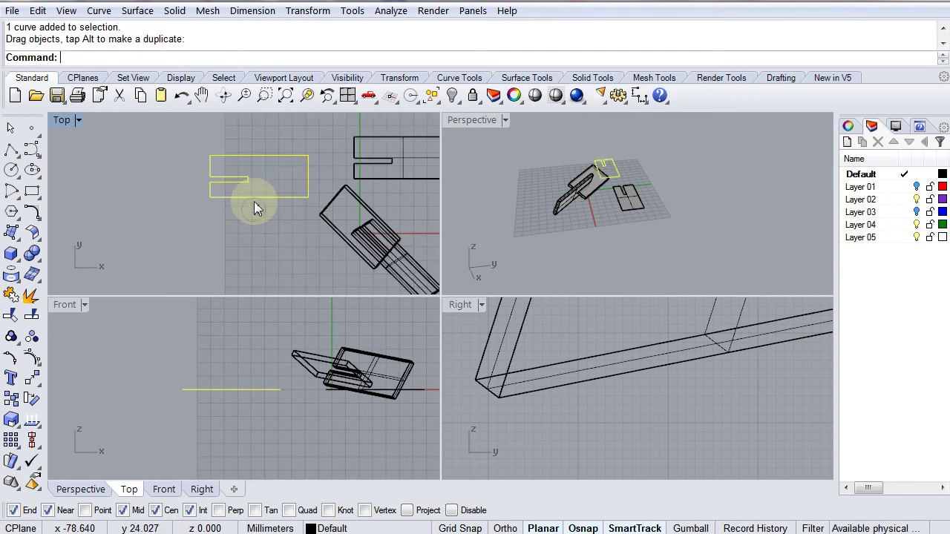
drag(254, 200, 211, 227)
Try to join the closed slotted outline again with the Join command.
right_click(237, 235)
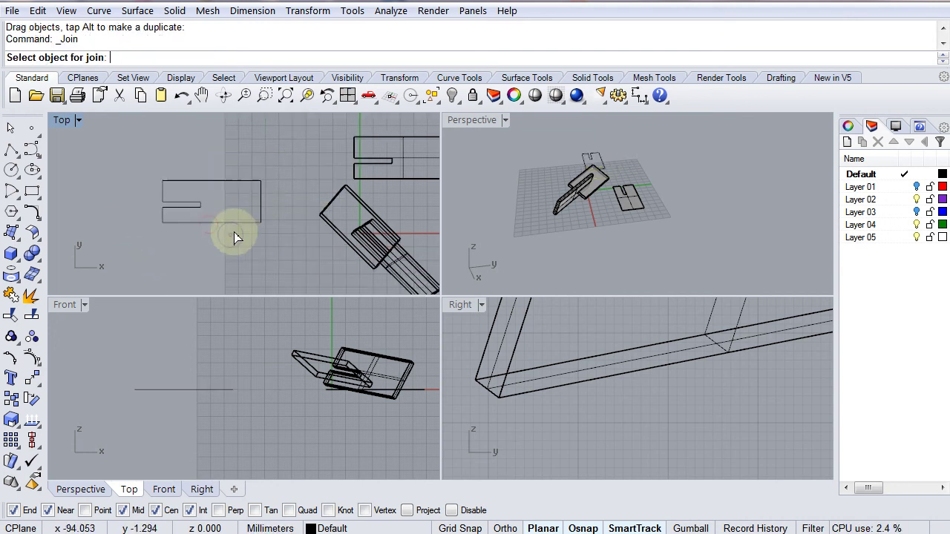
right_drag(663, 206, 644, 195)
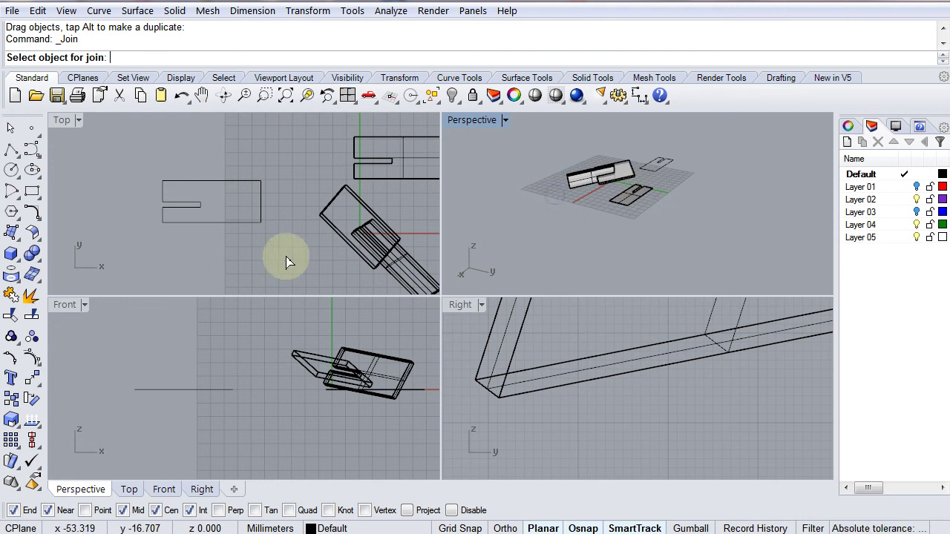
scroll(265, 208, down, 2)
scroll(260, 208, up, 3)
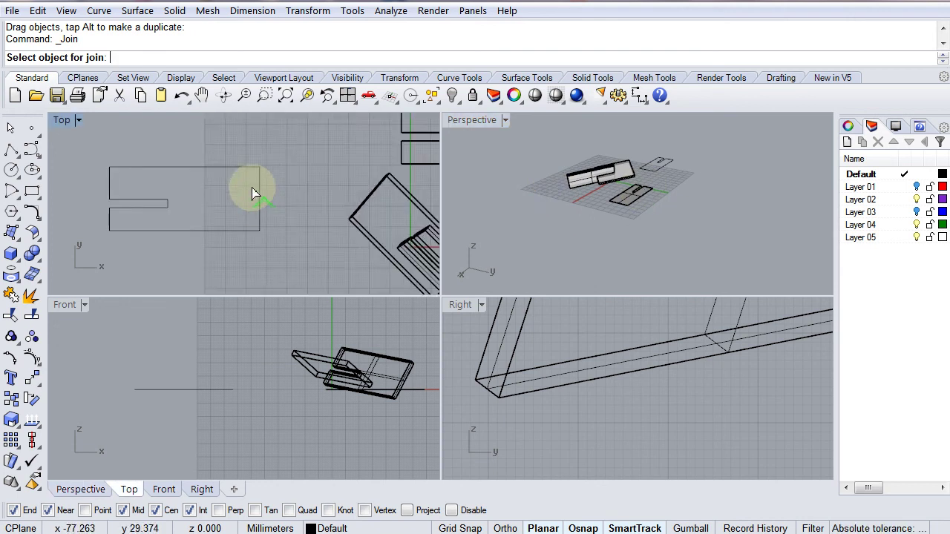
scroll(251, 190, down, 1)
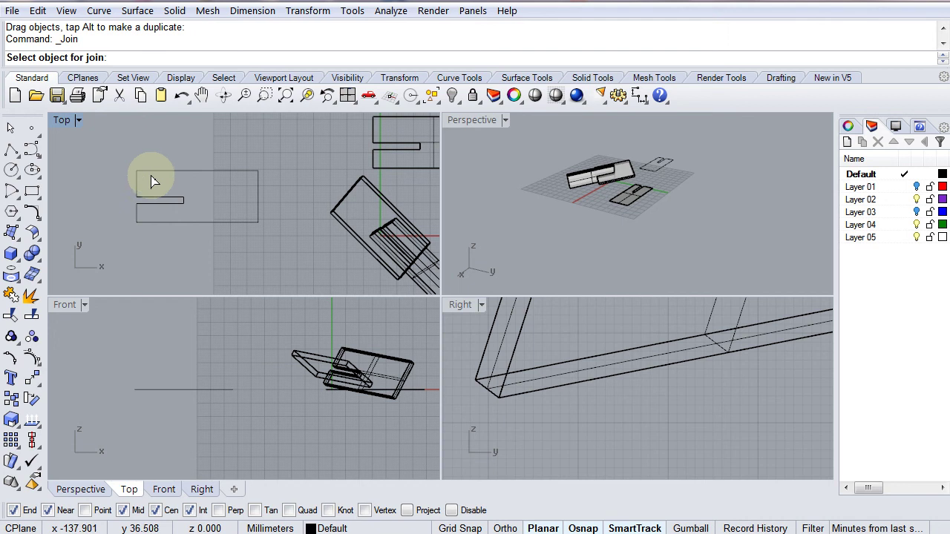
scroll(230, 184, down, 3)
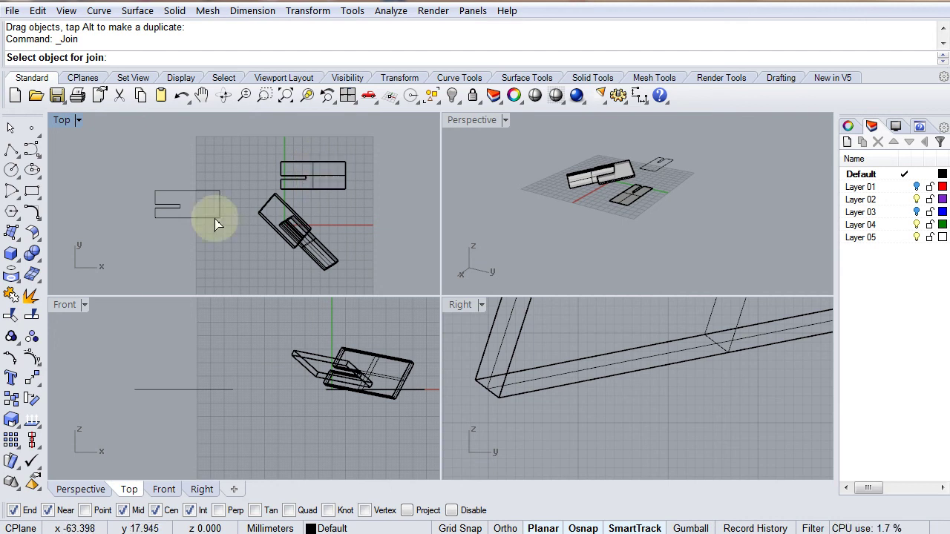
right_drag(321, 267, 312, 244)
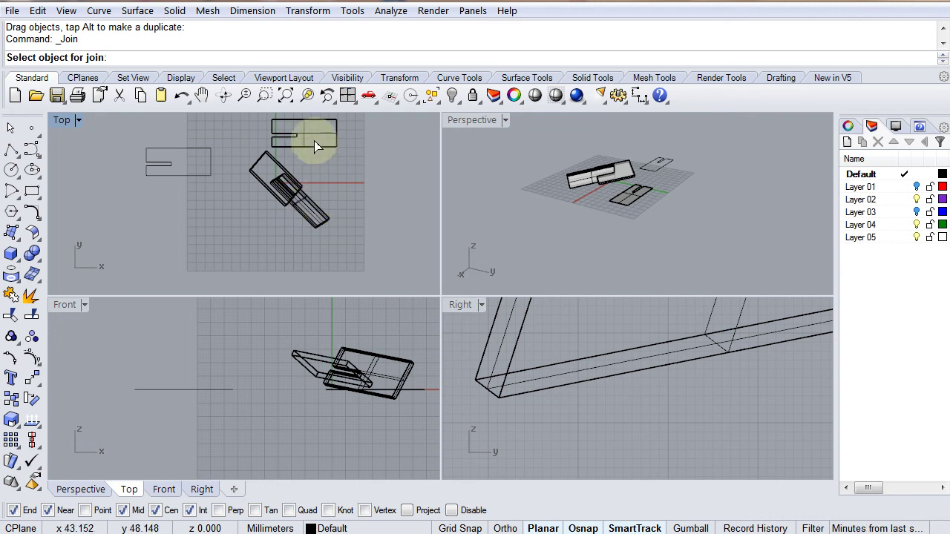
click(165, 154)
right_drag(176, 237, 178, 265)
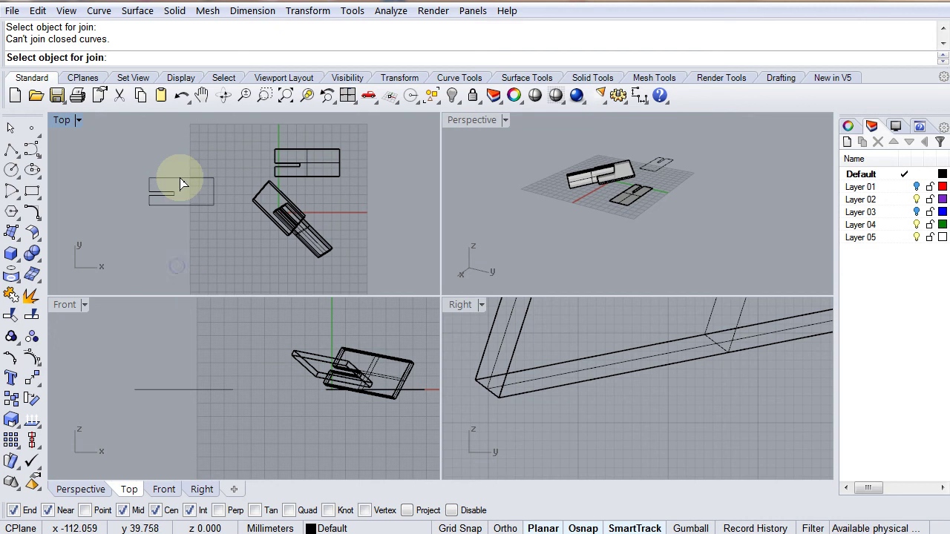